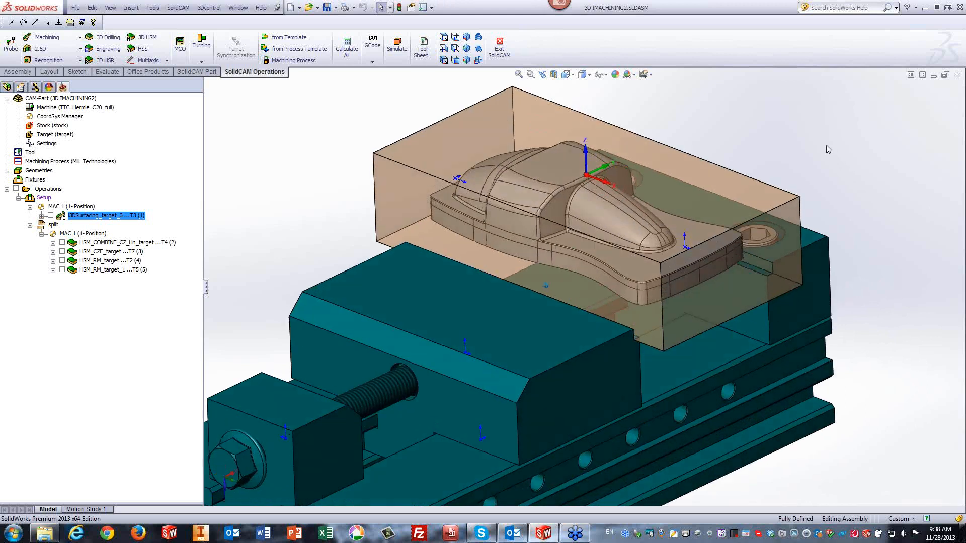
Activate the Default configuration of the 3D IMACHINING2 assembly and return to the CAM operations tree.
click(35, 87)
click(36, 110)
double_click(48, 118)
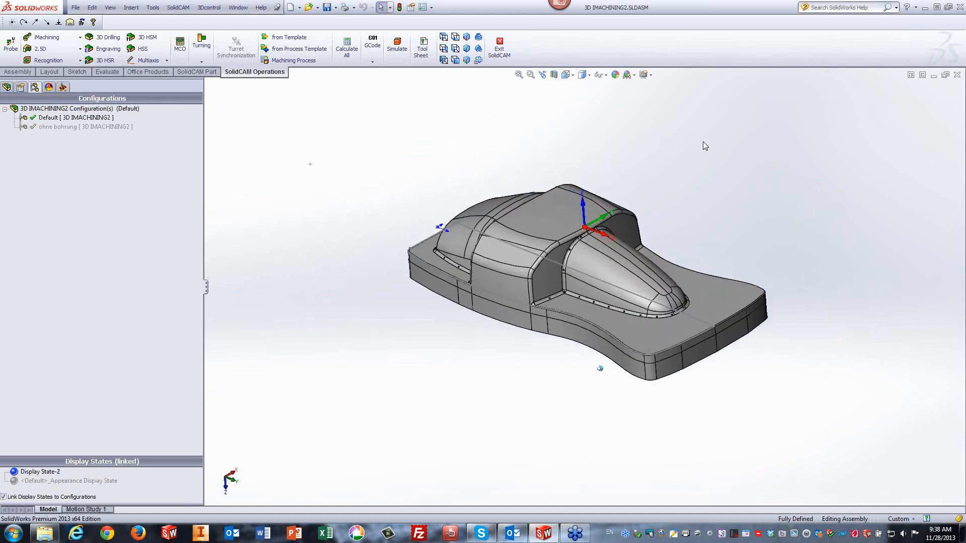
click(62, 87)
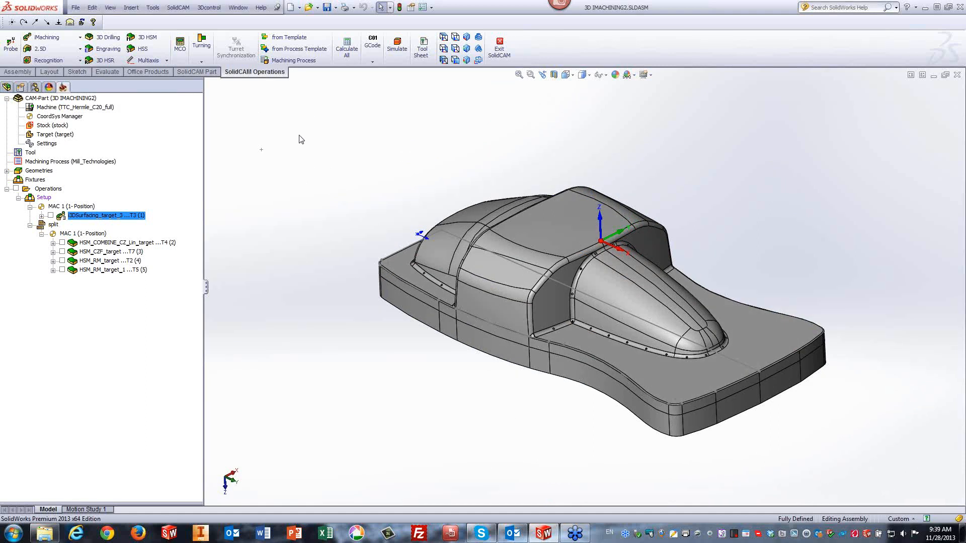
Open the i3DSurfacing_target_3 operation and check its working area definition, leaving it without changes.
double_click(111, 216)
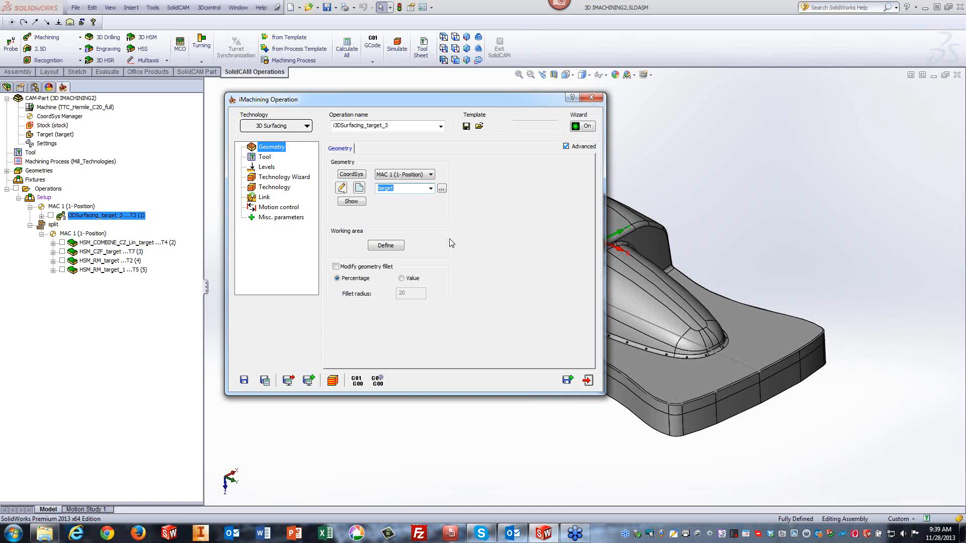
click(384, 246)
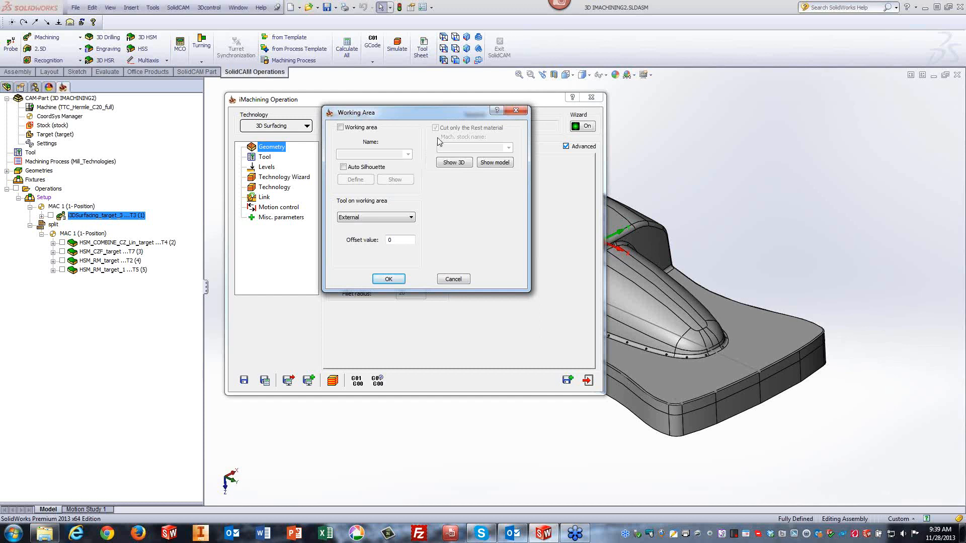
click(460, 280)
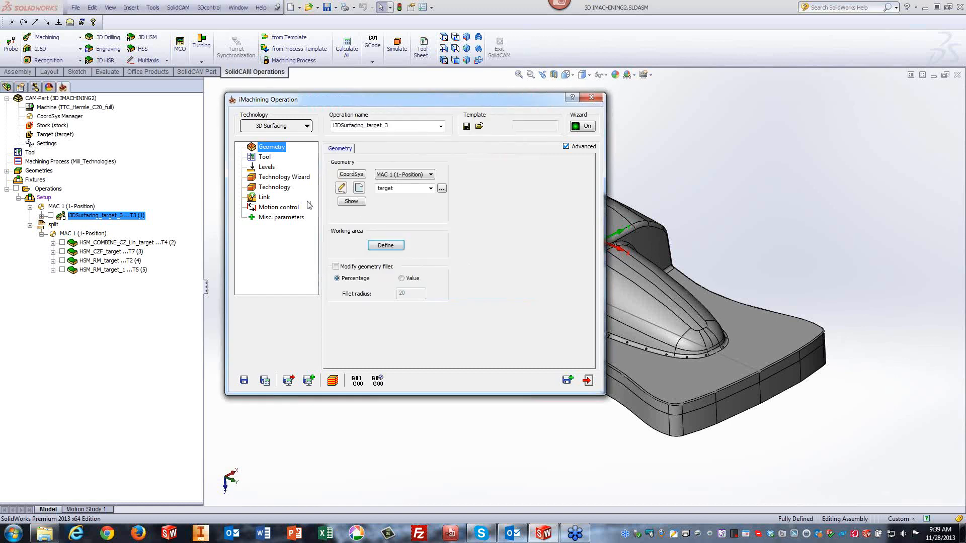
Review the operation's tool data and the cutting conditions in its Technology Wizard.
click(266, 158)
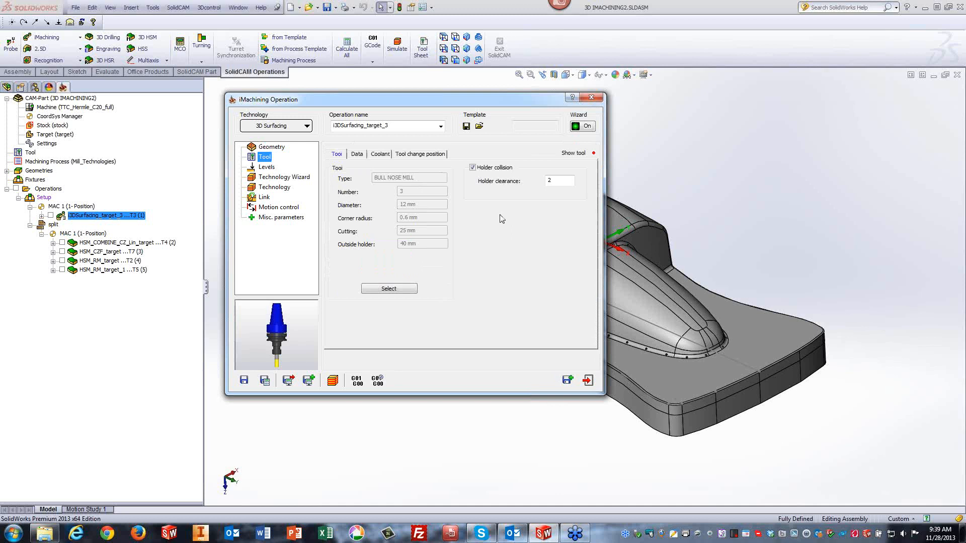
click(274, 179)
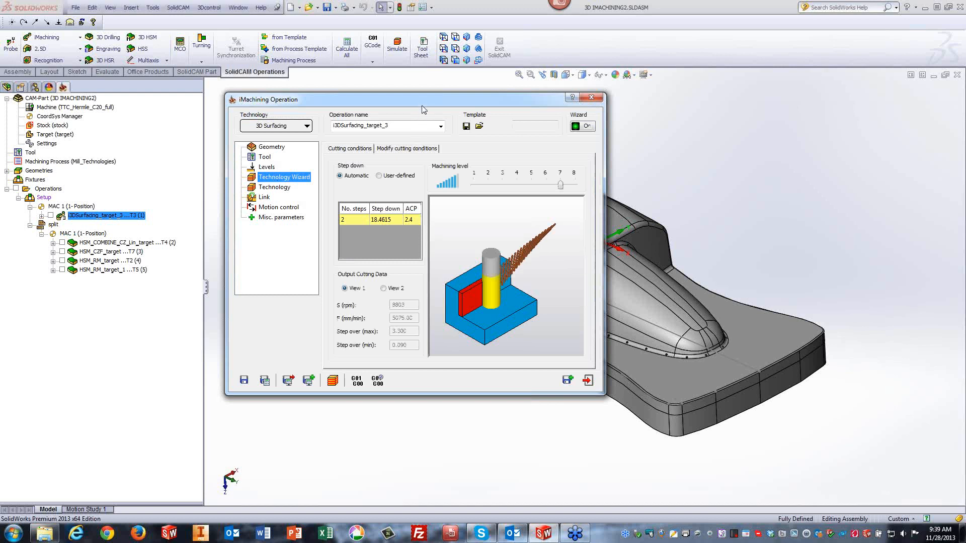
drag(421, 99, 288, 92)
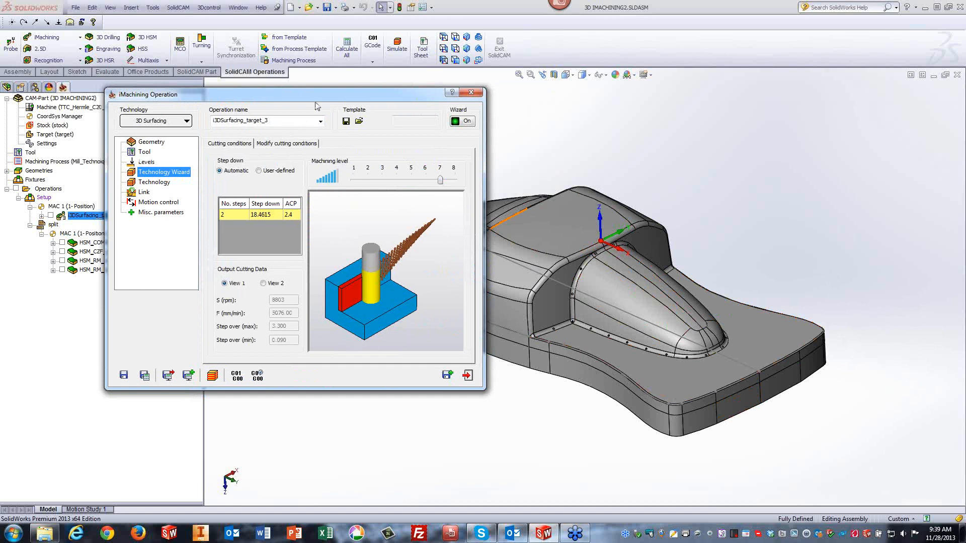
drag(301, 95, 475, 90)
Try toggling Rest Rough and enabling a custom scallop in the technology settings, and exit the operation without saving.
click(321, 178)
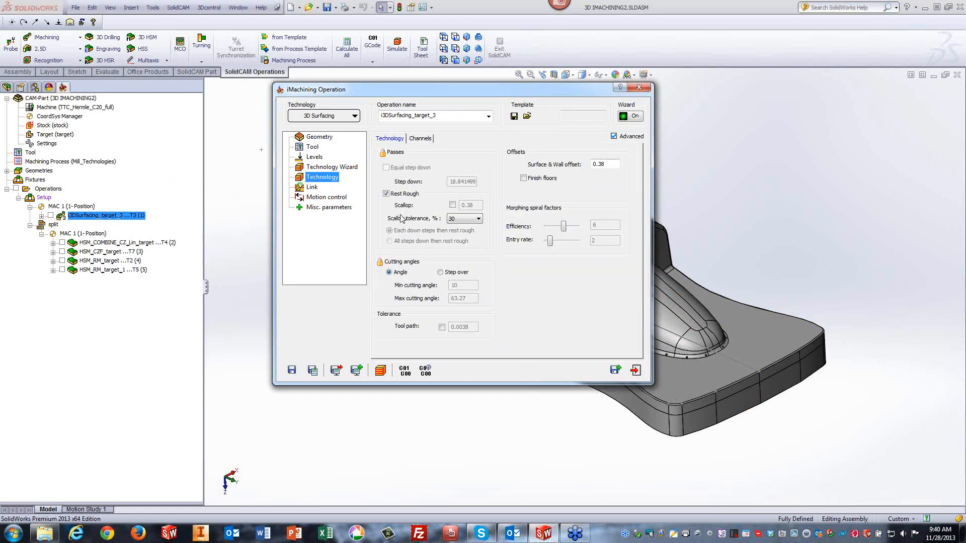
click(386, 194)
click(386, 194)
click(452, 205)
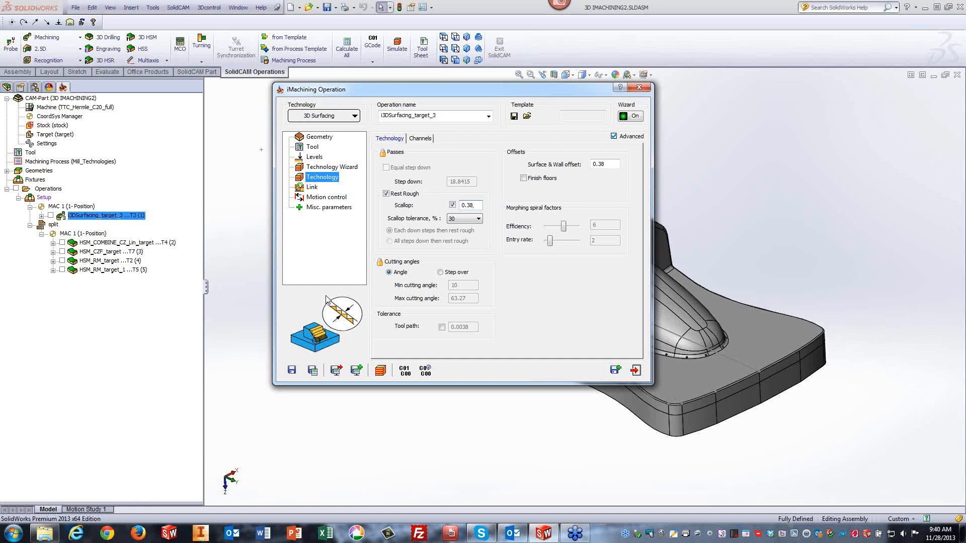
click(636, 370)
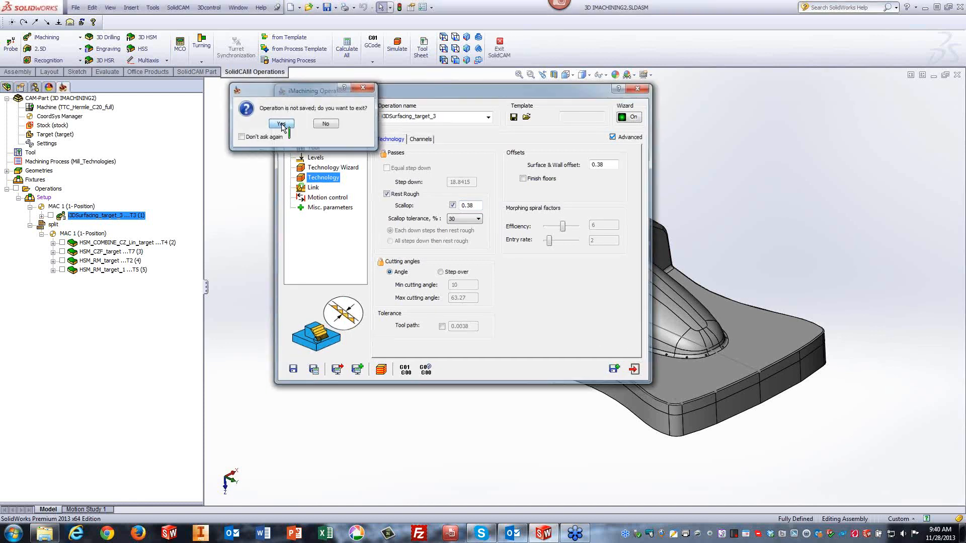
click(281, 124)
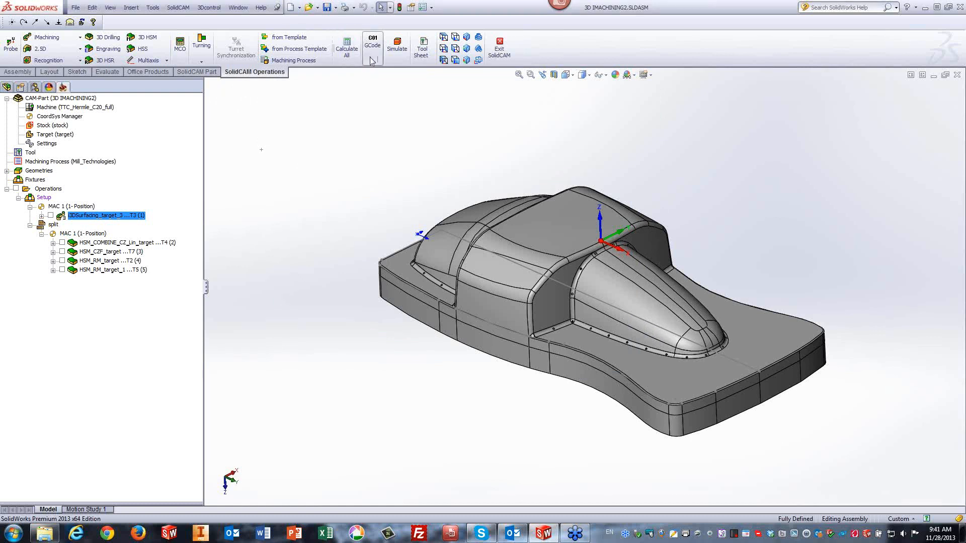
Simulate the i3DSurfacing_target_3 operation in SolidVerify at a reduced speed, then stop and exit the simulation.
click(397, 52)
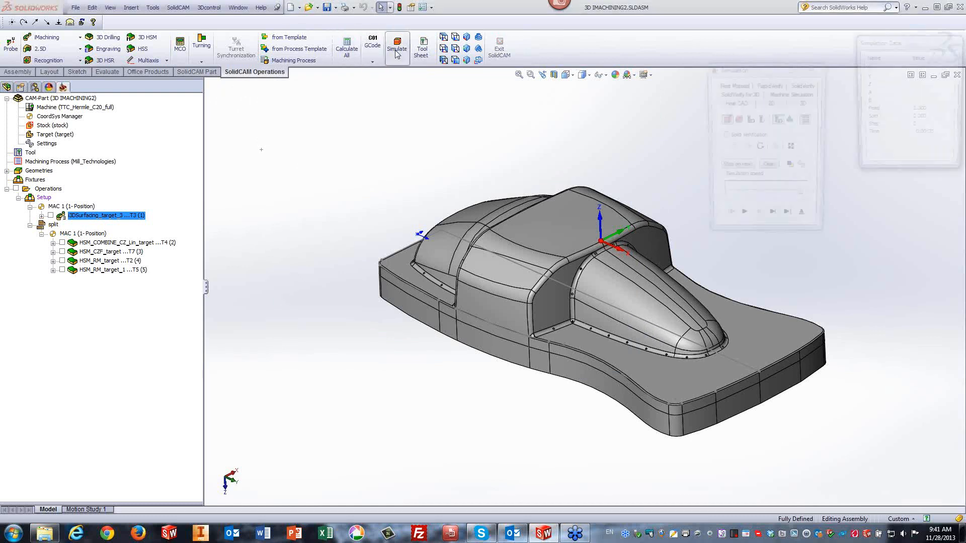
click(800, 84)
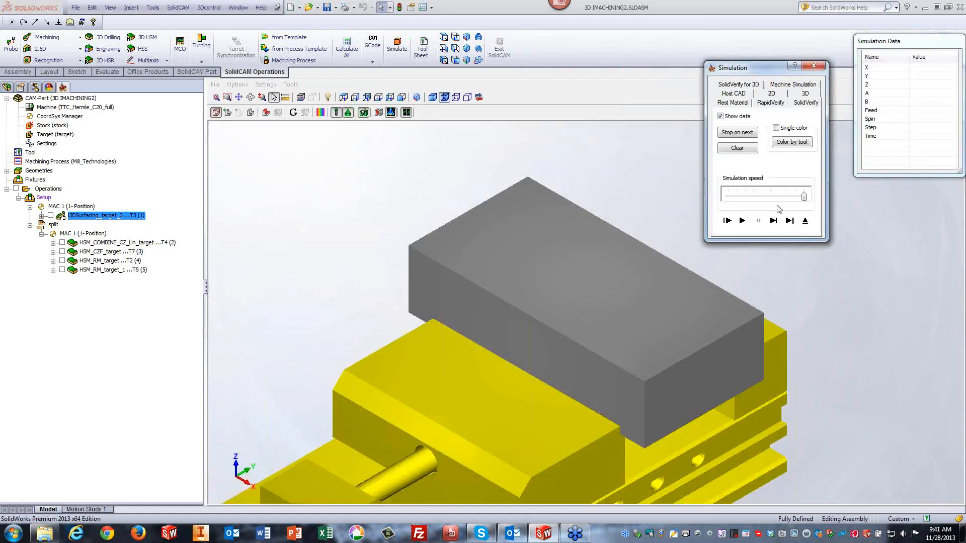
drag(801, 200, 776, 201)
click(743, 221)
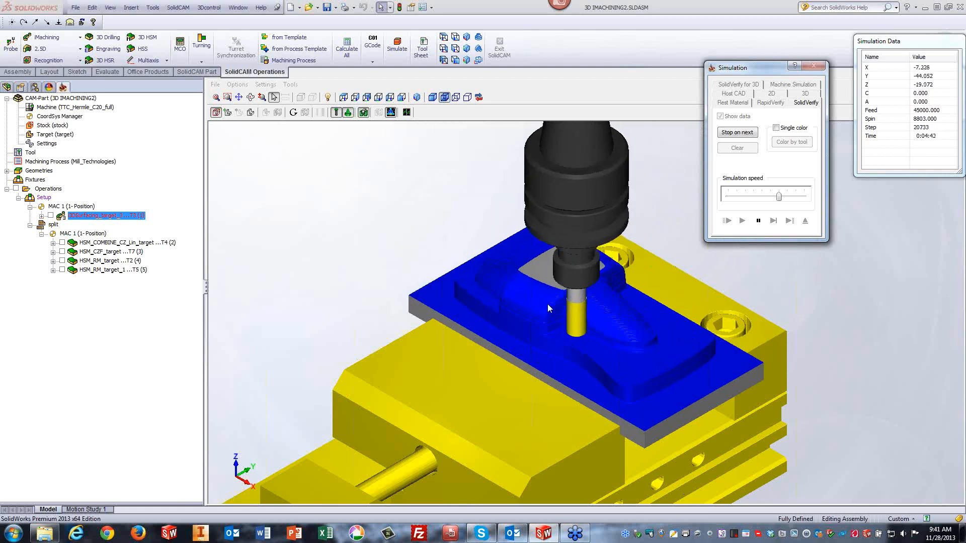
click(759, 222)
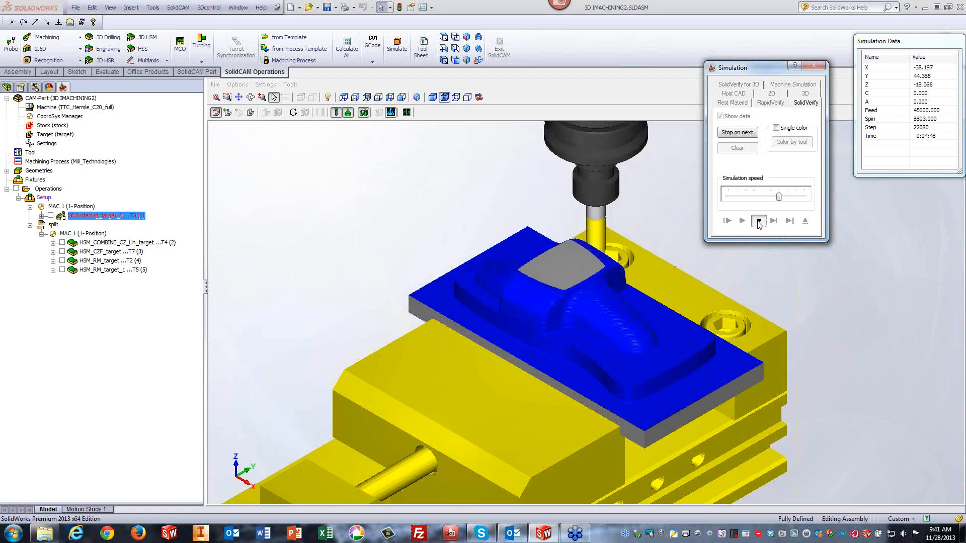
click(811, 222)
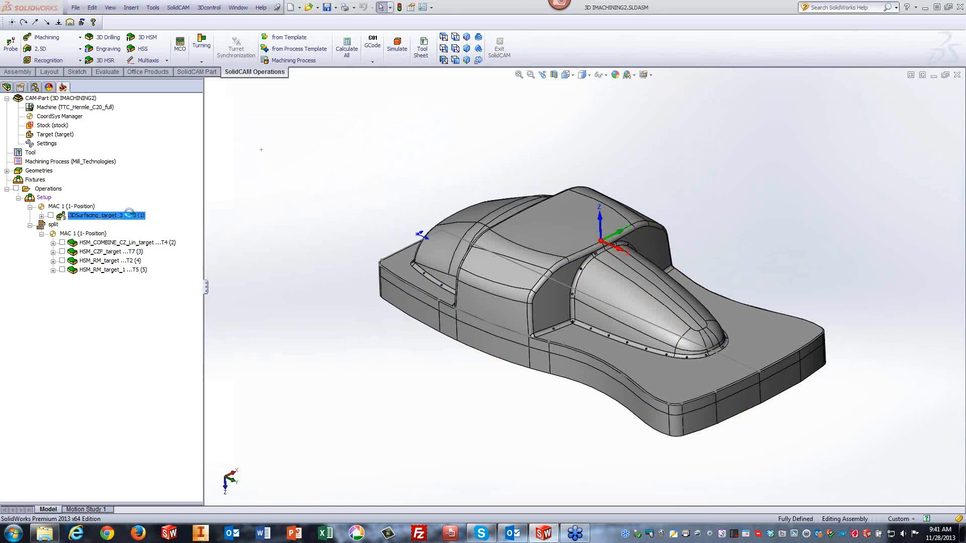
Reopen the i3DSurfacing_target_3 operation to review its rest-rough options and tool holder collision settings, and close it.
click(322, 177)
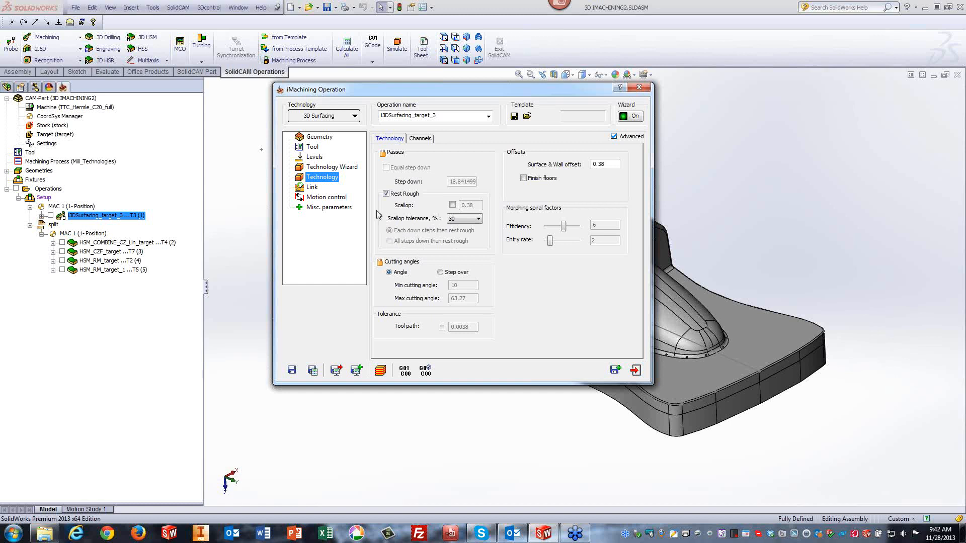
click(312, 147)
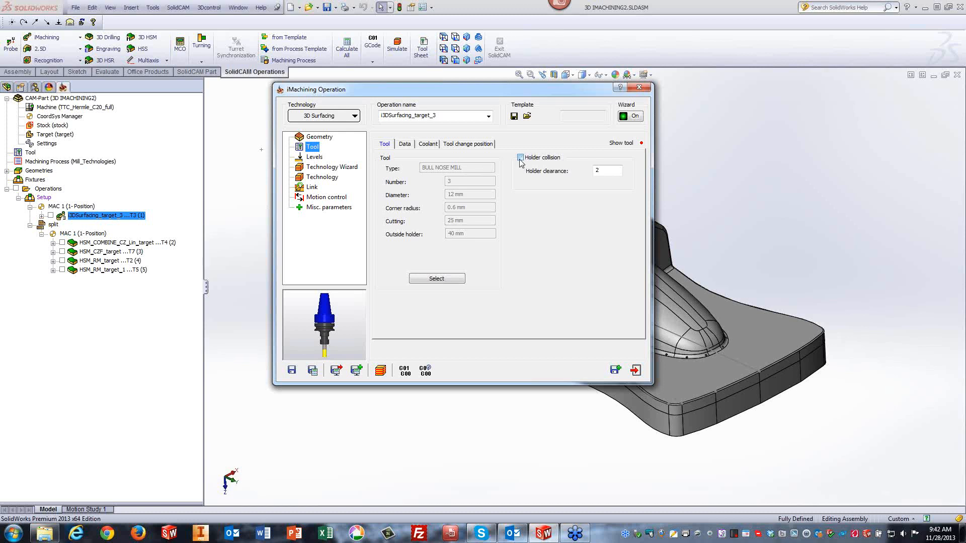
click(313, 181)
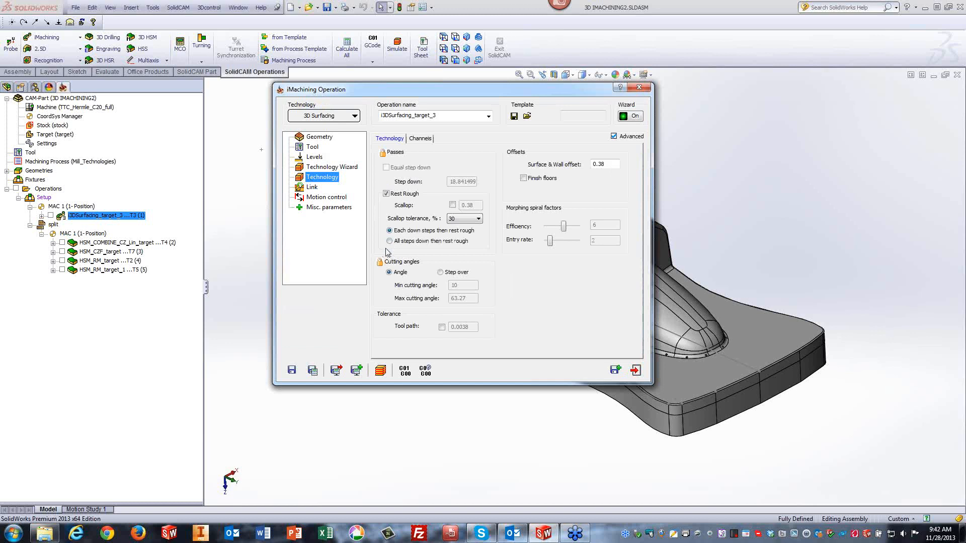
click(313, 148)
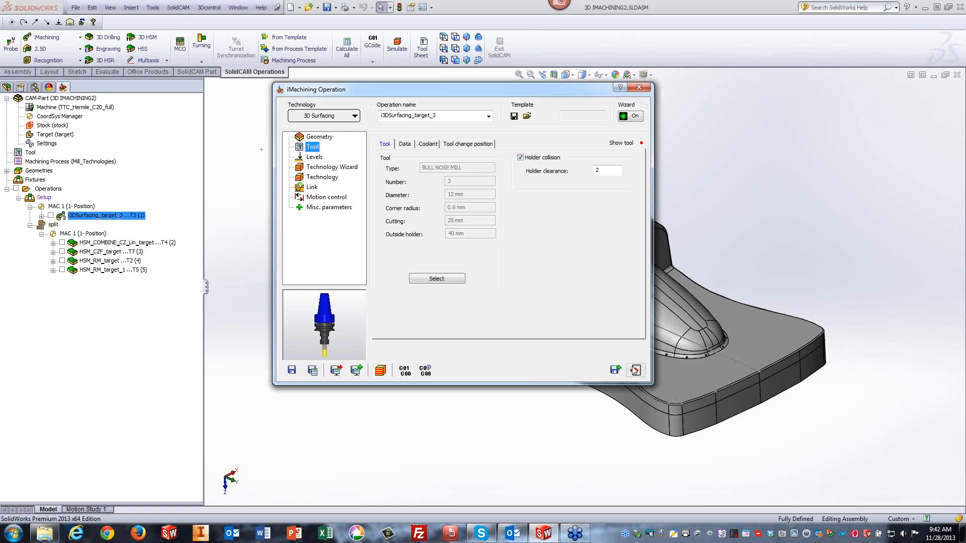
click(635, 370)
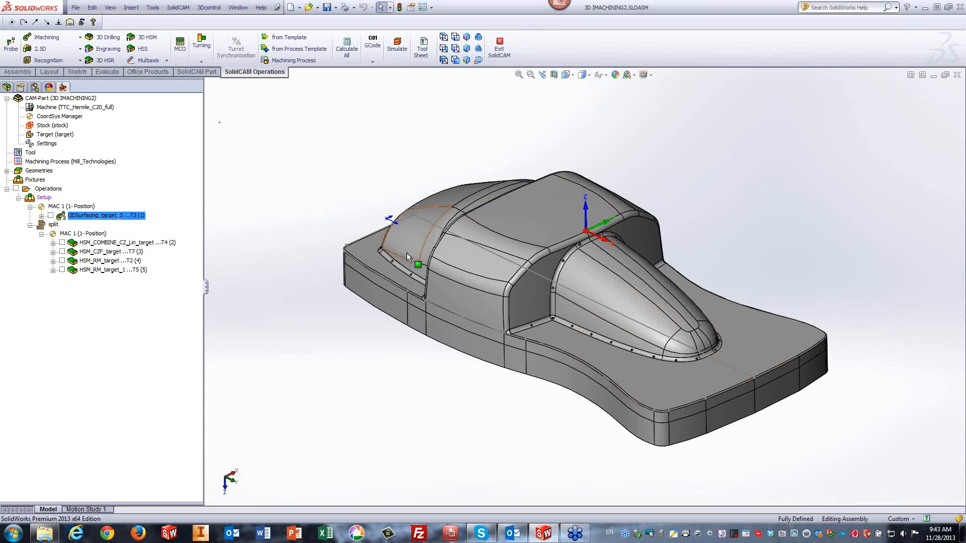
Inspect the target model's steep and shallow surfaces, highlighting the large roof face and clearing the selection.
middle_drag(756, 205, 630, 389)
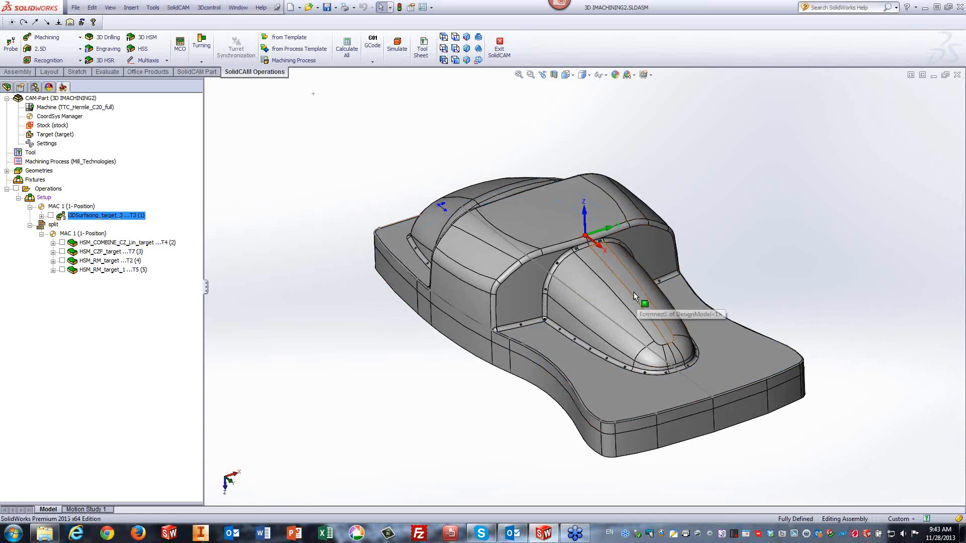
middle_drag(639, 283, 724, 282)
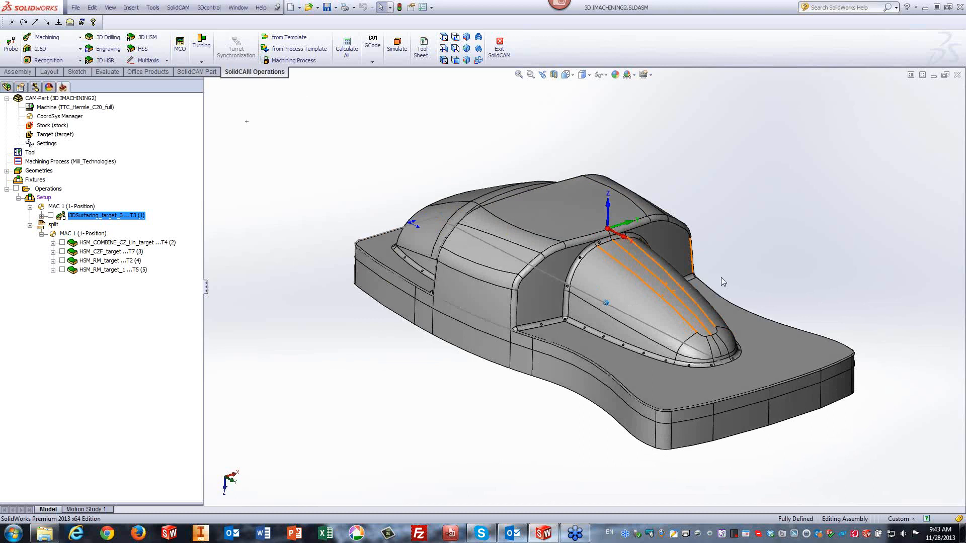
scroll(722, 278, down, 1)
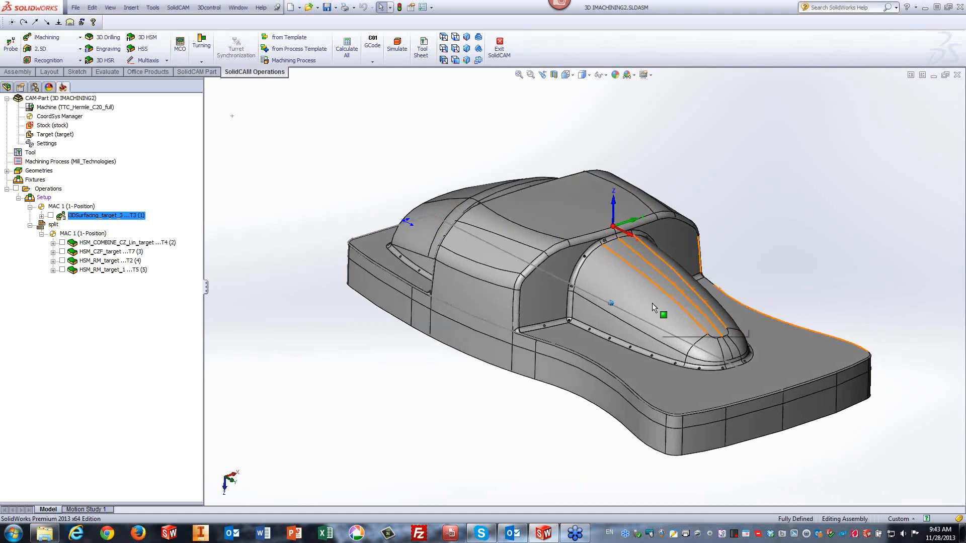
click(562, 217)
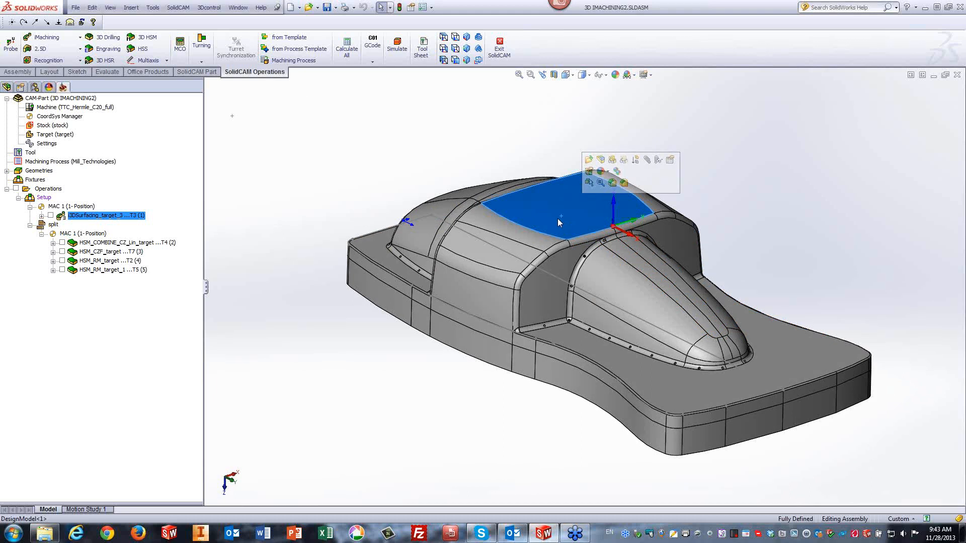
middle_drag(557, 218, 560, 219)
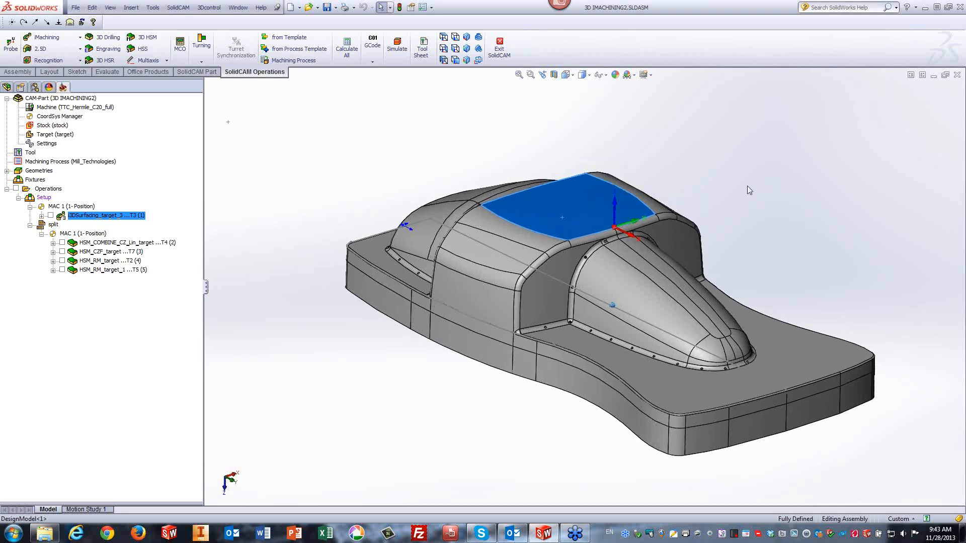
click(431, 182)
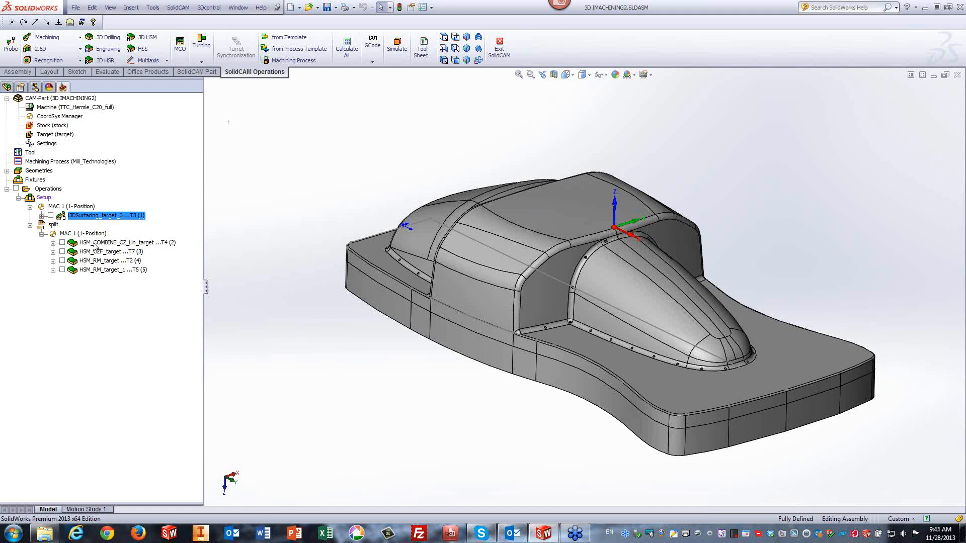
Open the HSM_COMBINE_CZ_Lin_target operation, look through its available HSM technologies, and close it unchanged.
click(96, 243)
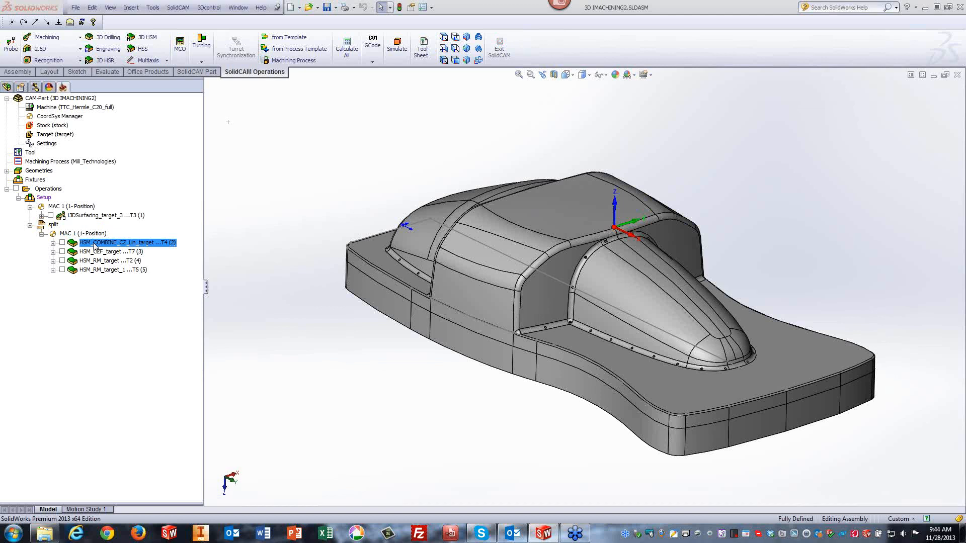
double_click(94, 244)
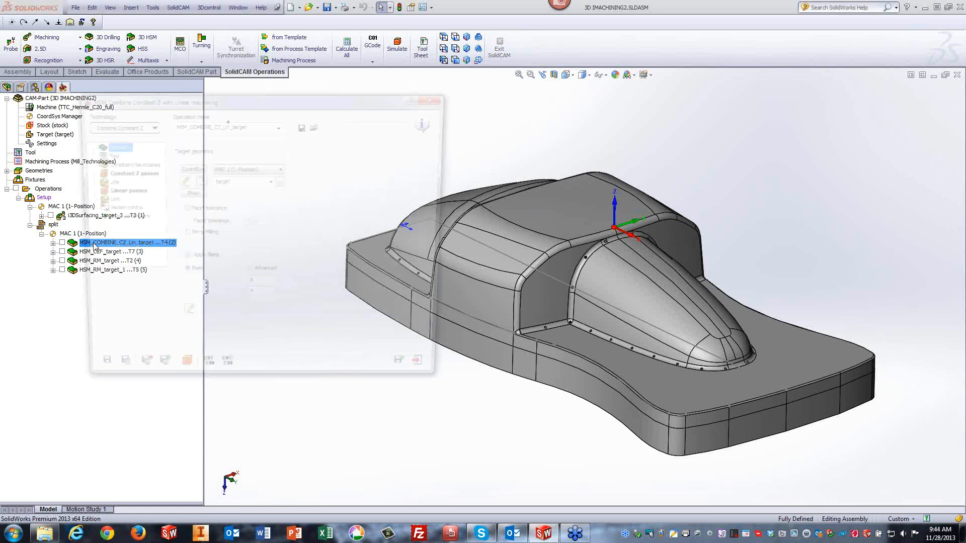
click(121, 126)
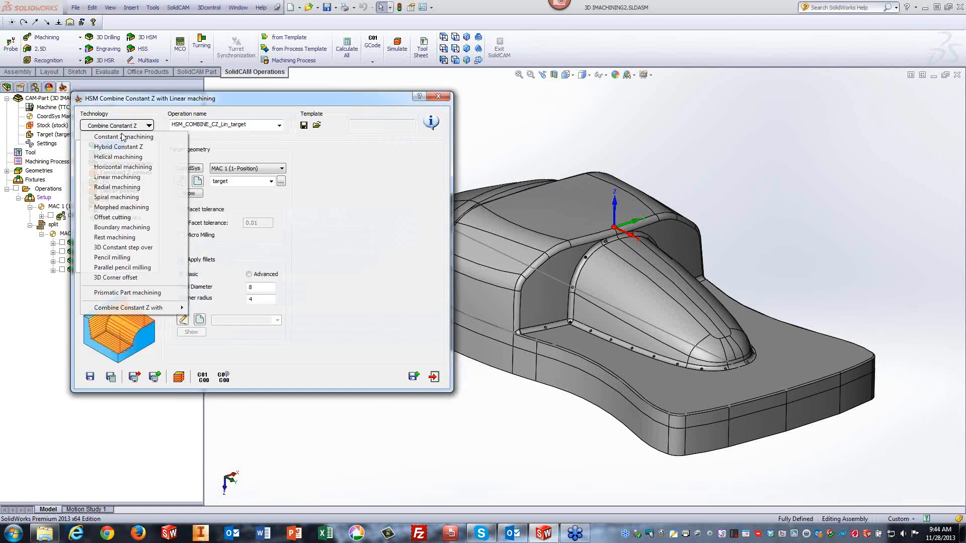
click(367, 252)
click(438, 97)
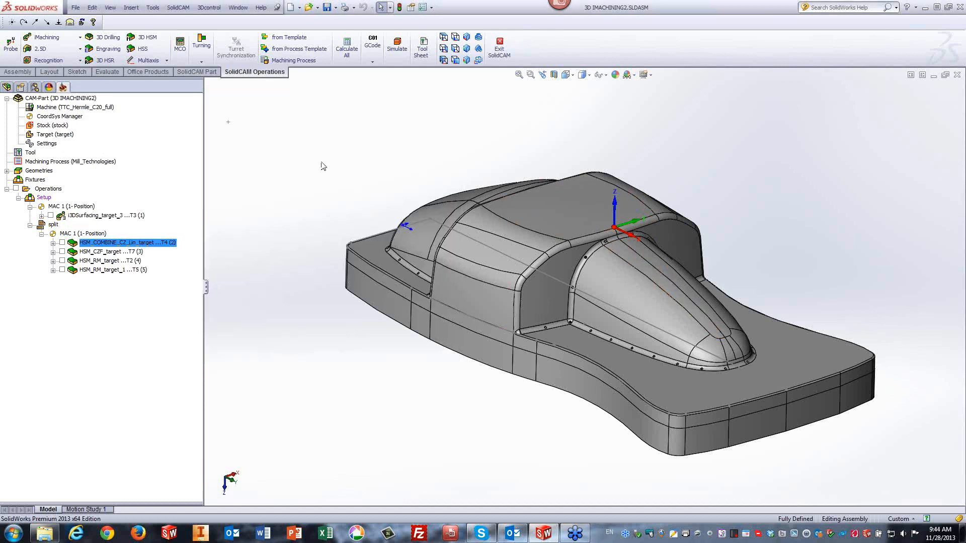
Simulate the HSM_COMBINE_CZ_Lin_target toolpath on the model in Host CAD mode, raising the simulation speed twice, and exit the simulation.
click(400, 51)
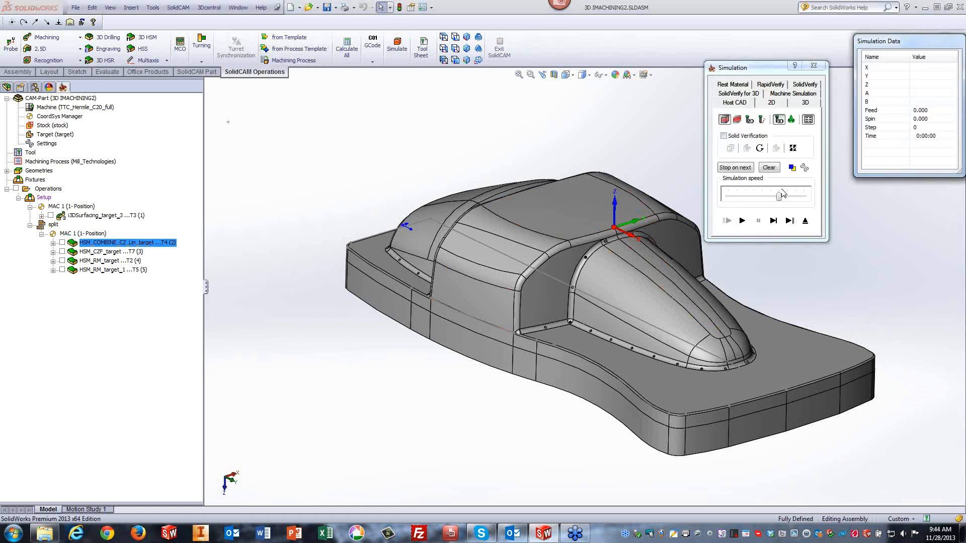
click(743, 221)
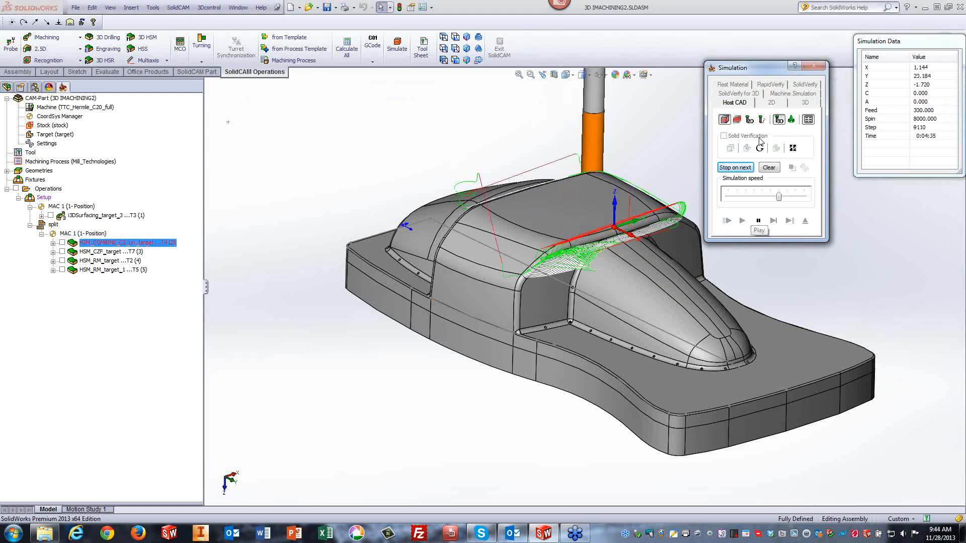
drag(773, 70, 796, 50)
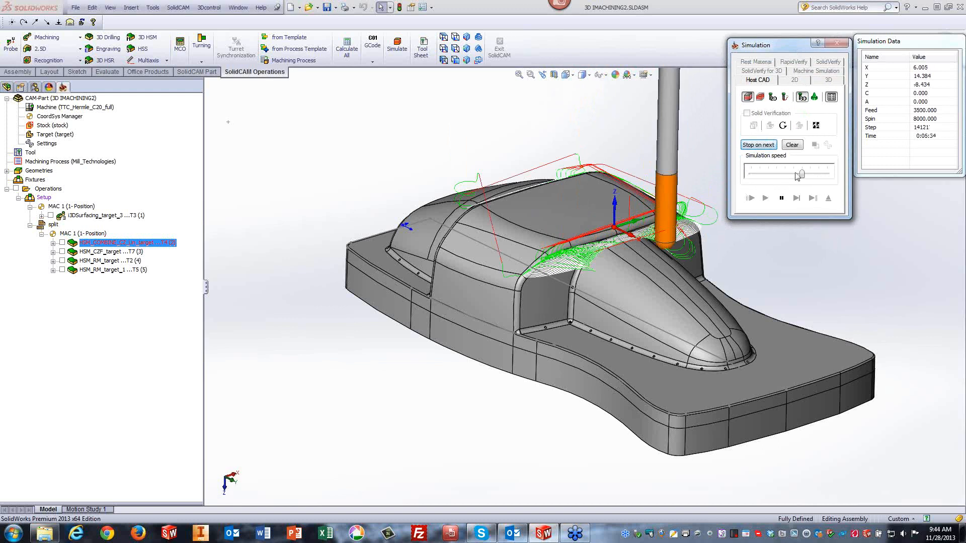
drag(802, 176, 810, 178)
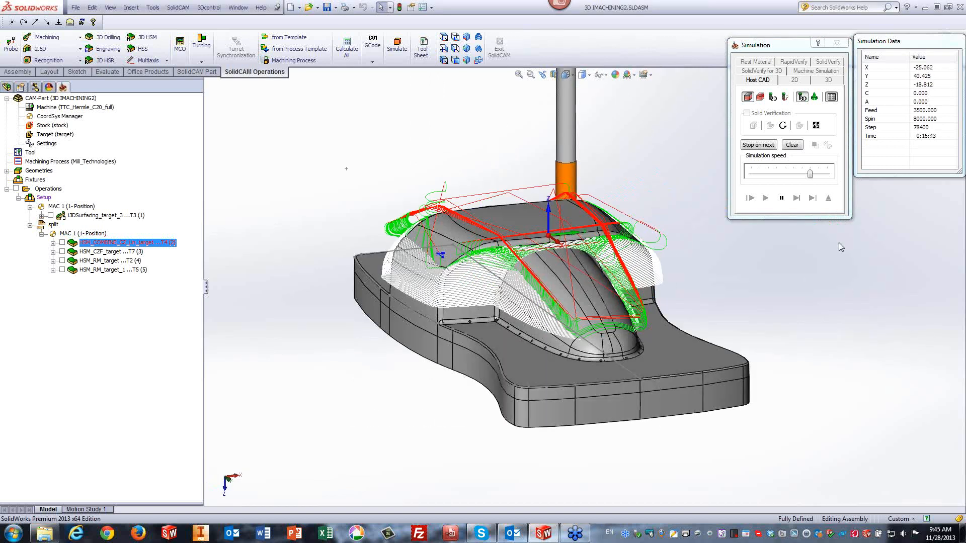
drag(810, 174, 819, 173)
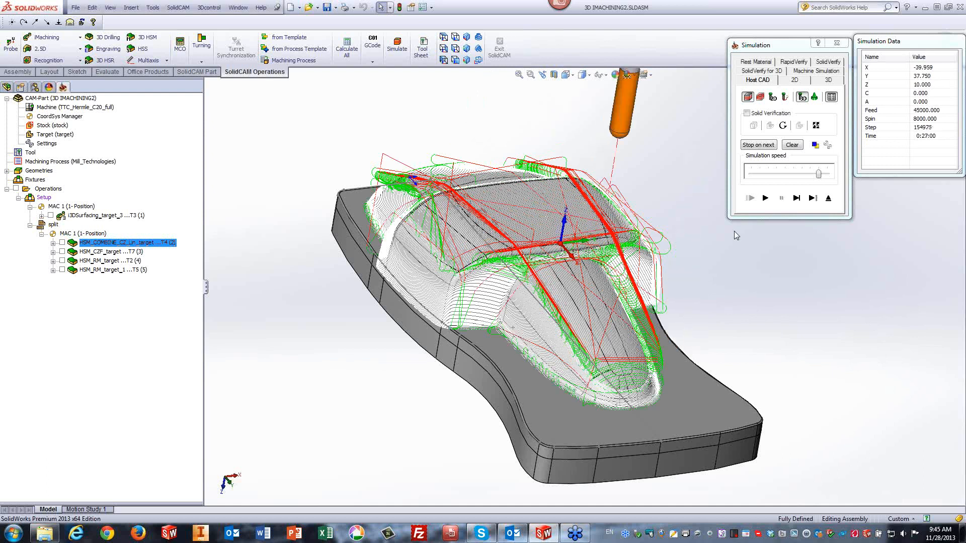
middle_drag(735, 231, 670, 334)
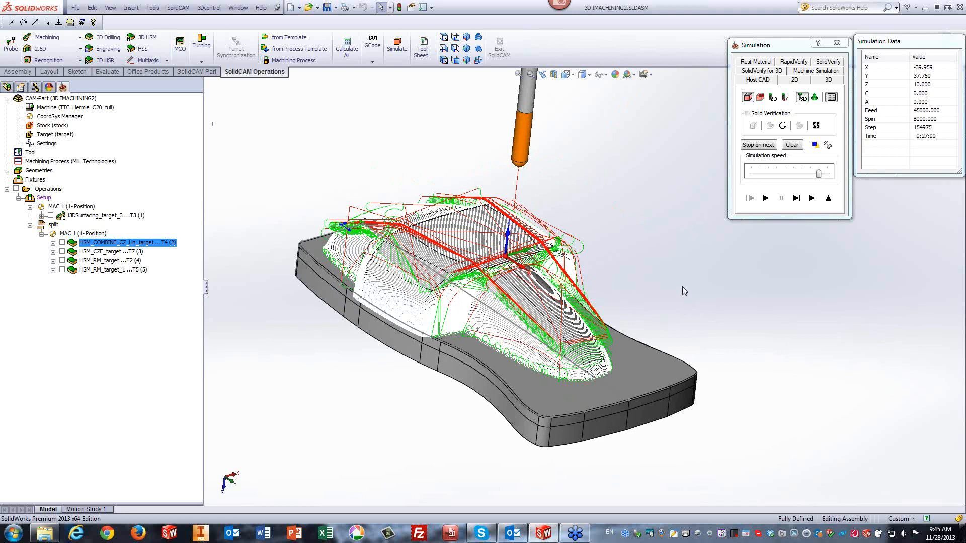
click(829, 198)
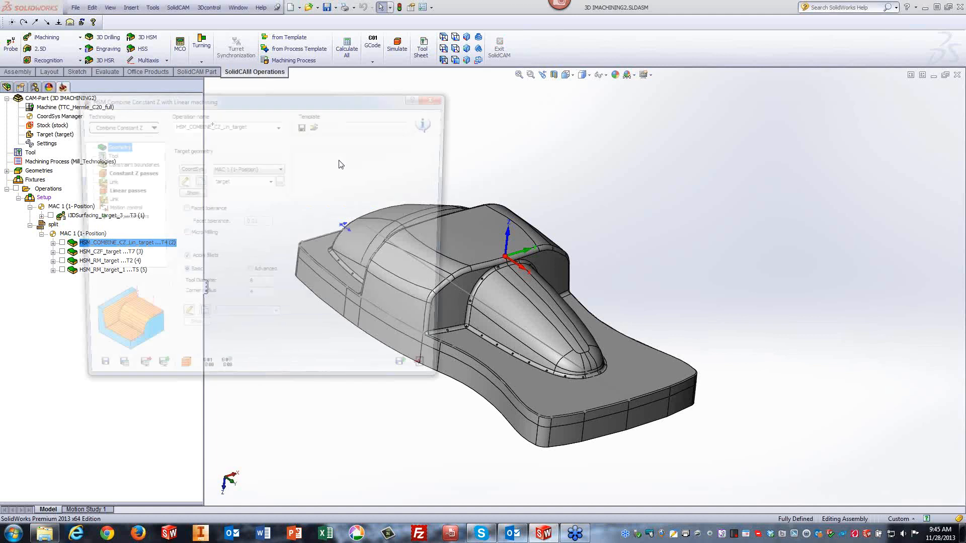
Review the constraint boundaries and Constant Z angle limits of HSM_COMBINE_CZ_Lin_target, comparing them with the highlighted roof face on the model.
click(126, 164)
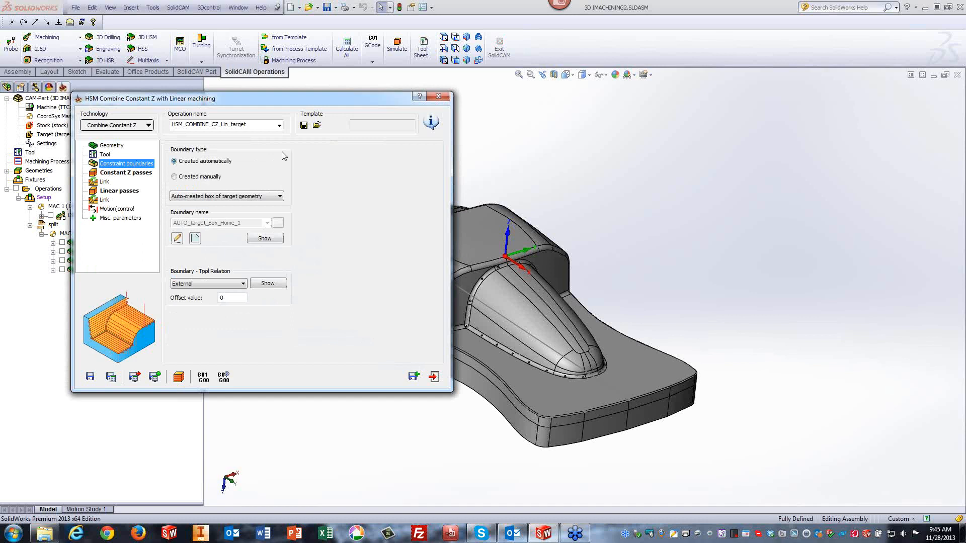
click(114, 177)
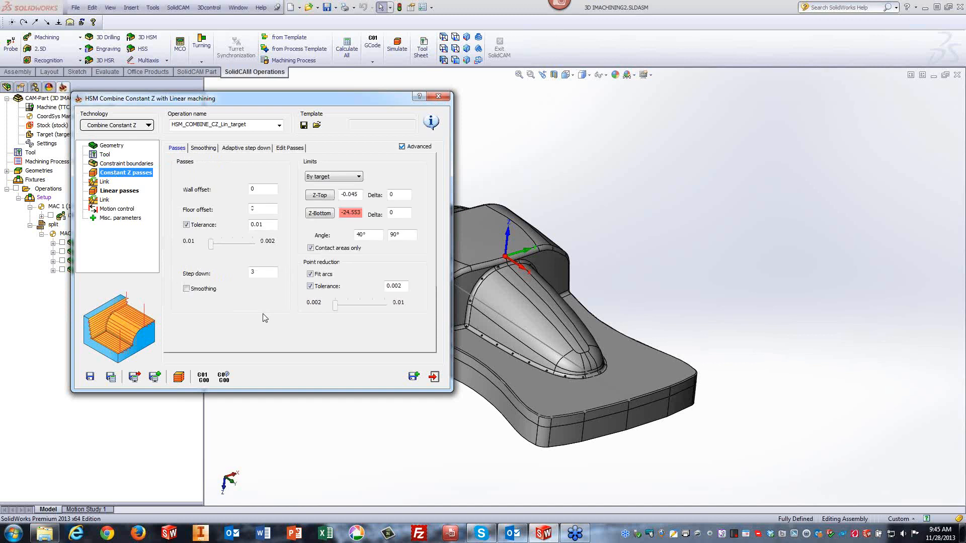
click(367, 234)
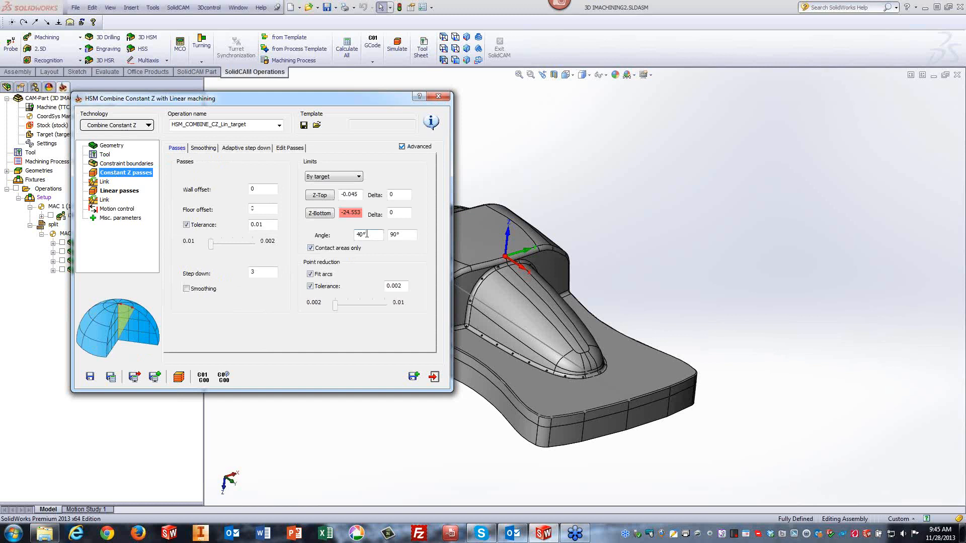
click(406, 235)
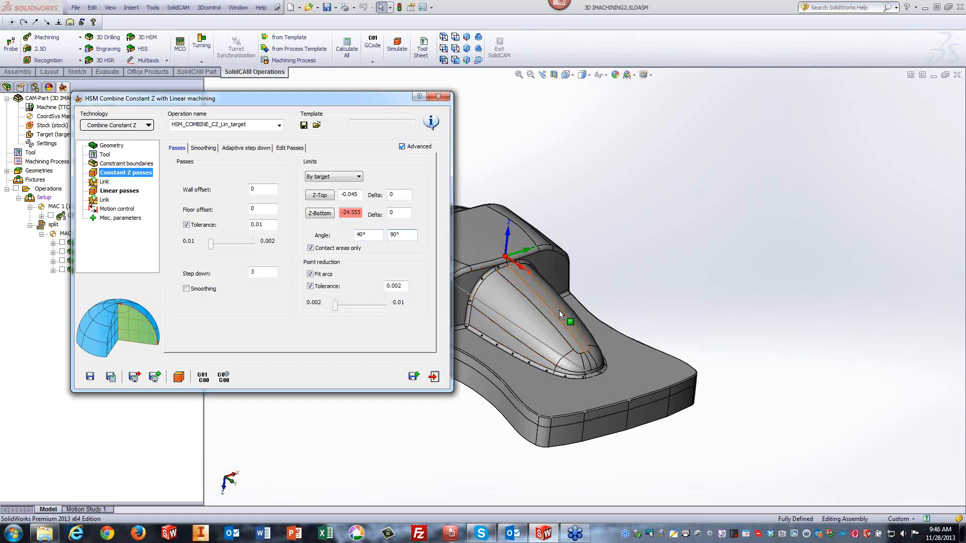
click(474, 234)
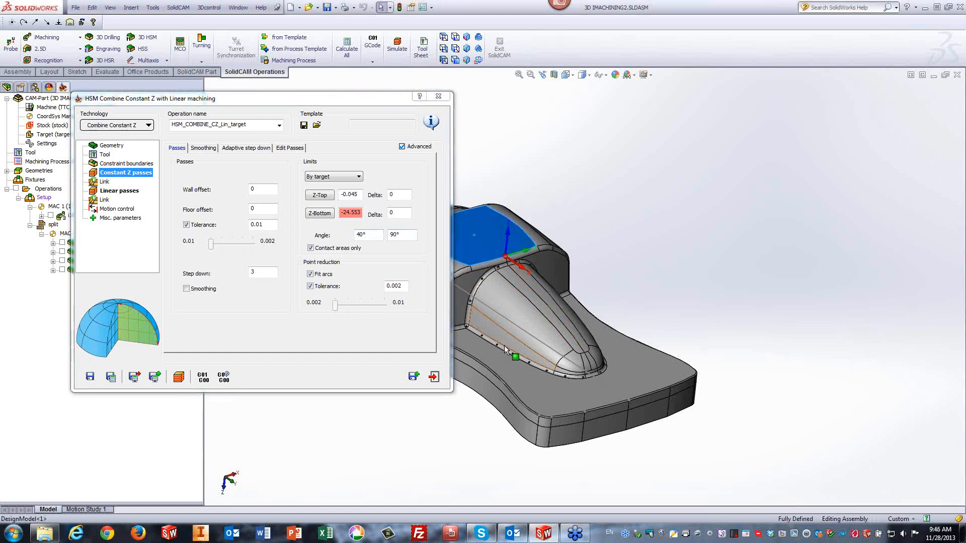
click(334, 99)
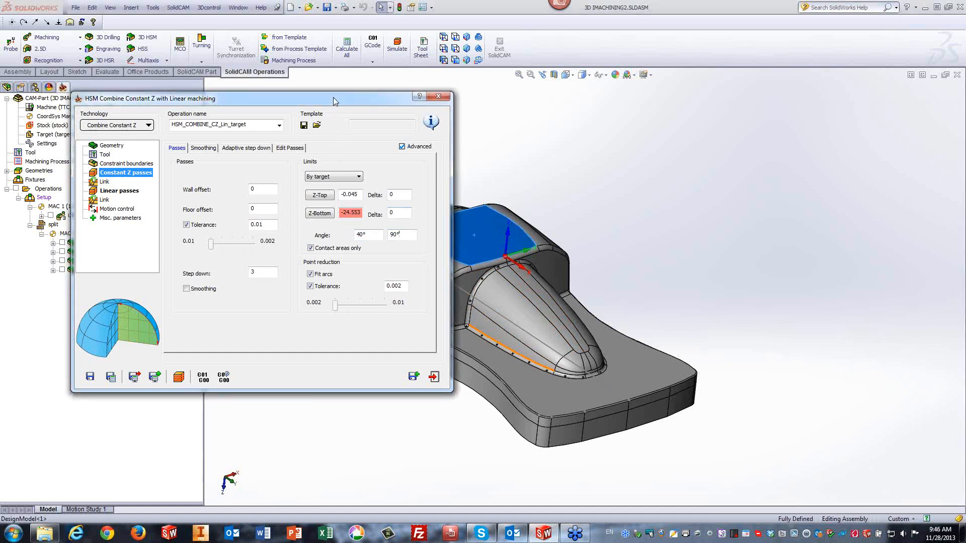
double_click(334, 99)
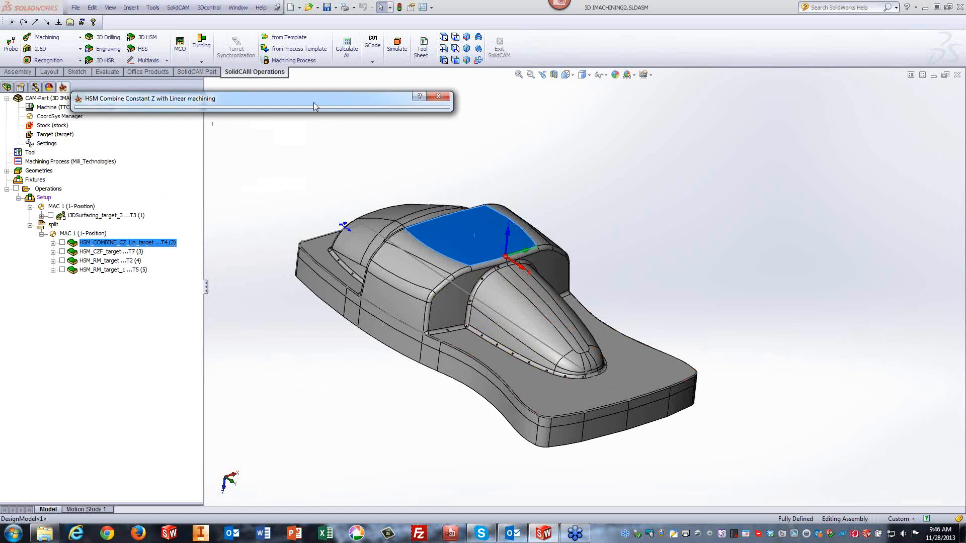
mouse_move(313, 101)
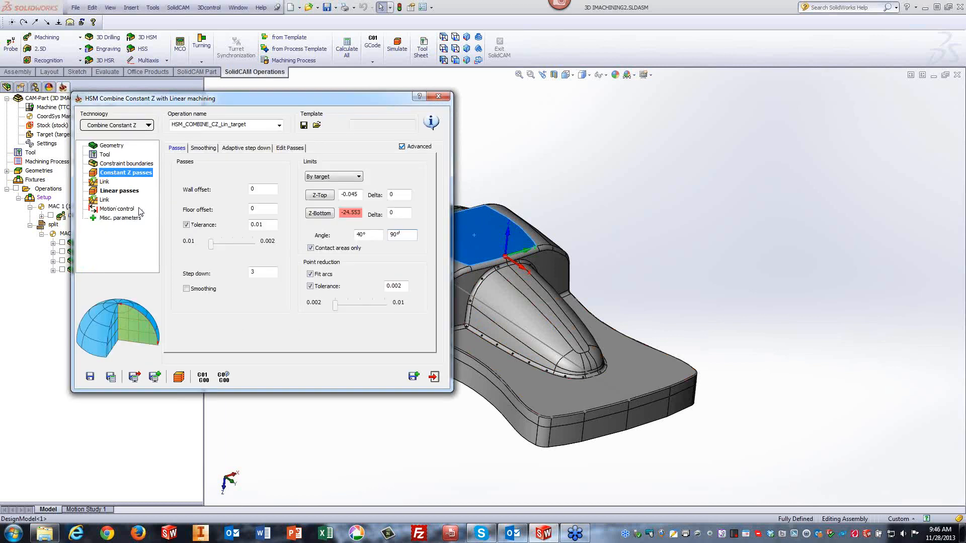
Review the minimum and maximum angle limits of the Linear passes, and save and close the operation.
click(118, 190)
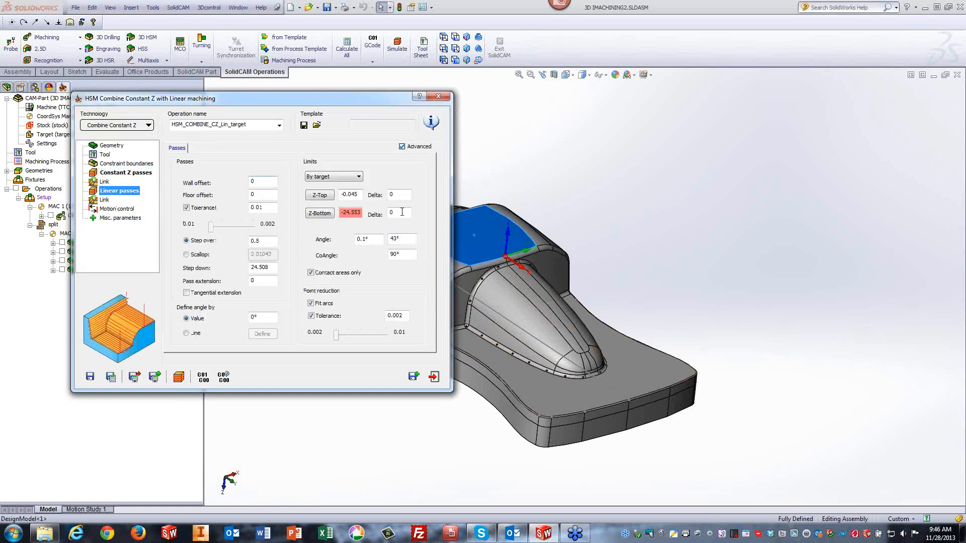
click(404, 237)
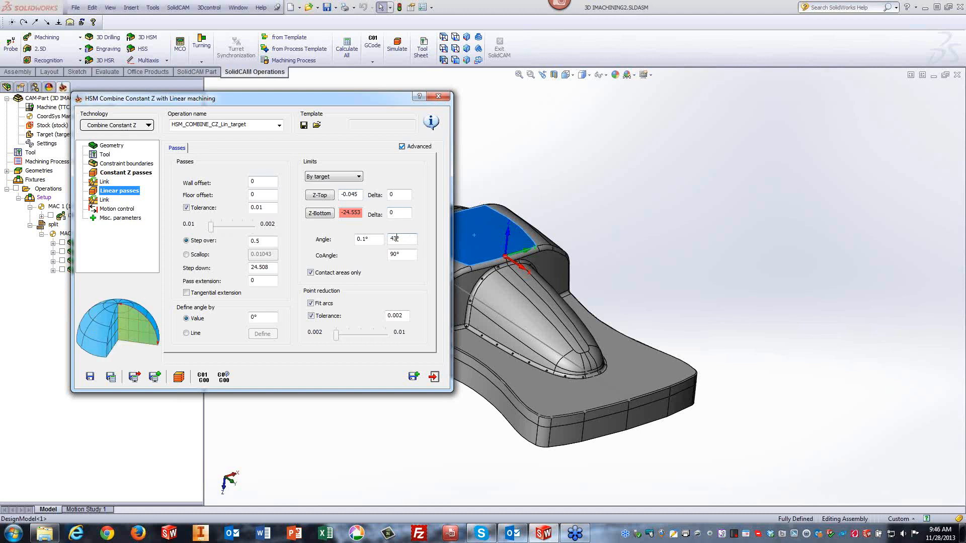
click(370, 239)
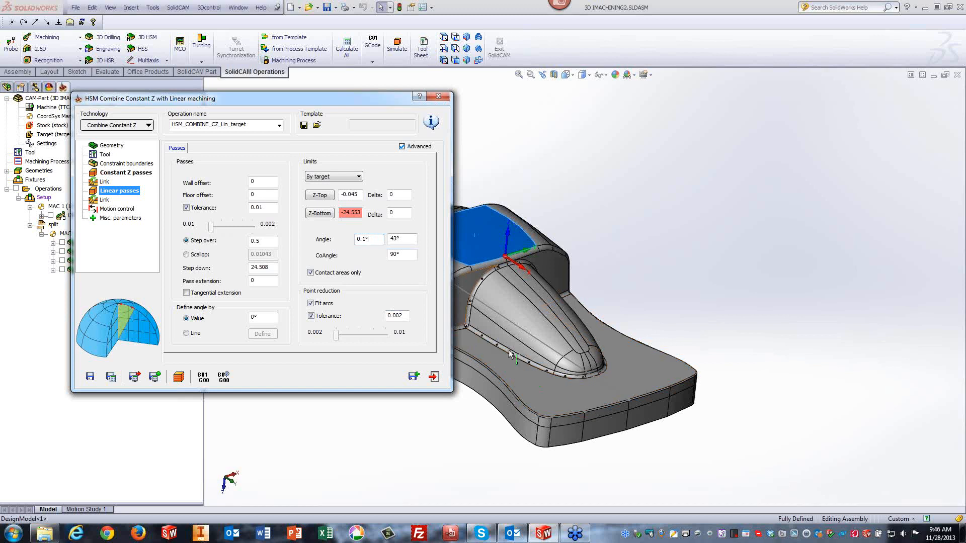
click(419, 378)
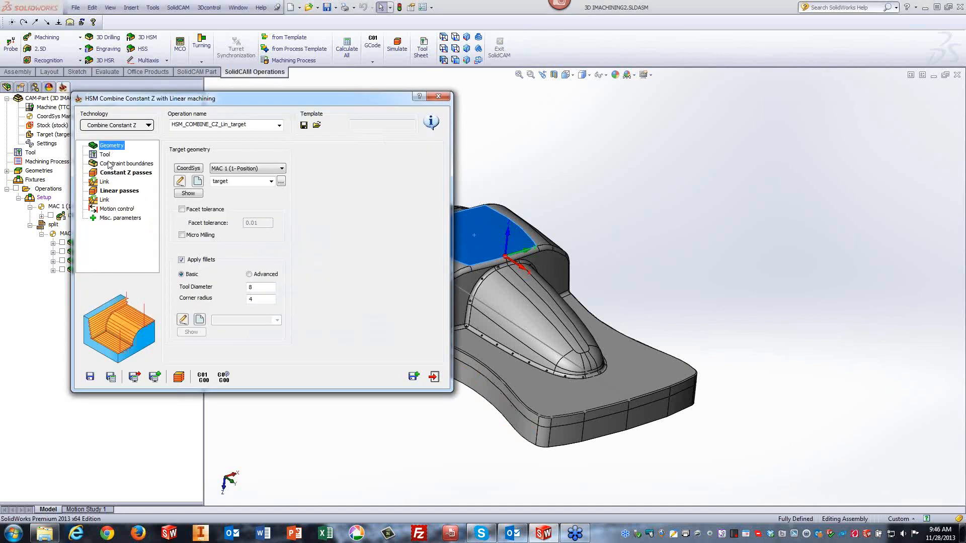
Review the tool data of HSM_COMBINE_CZ_Lin_target and uncover the model to inspect the previewed tool and holder.
click(103, 155)
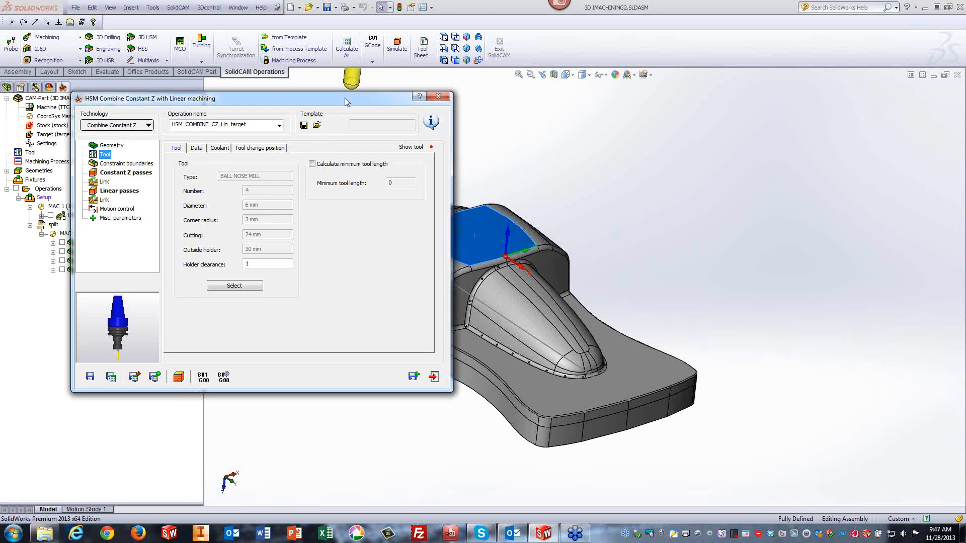
drag(346, 98, 171, 121)
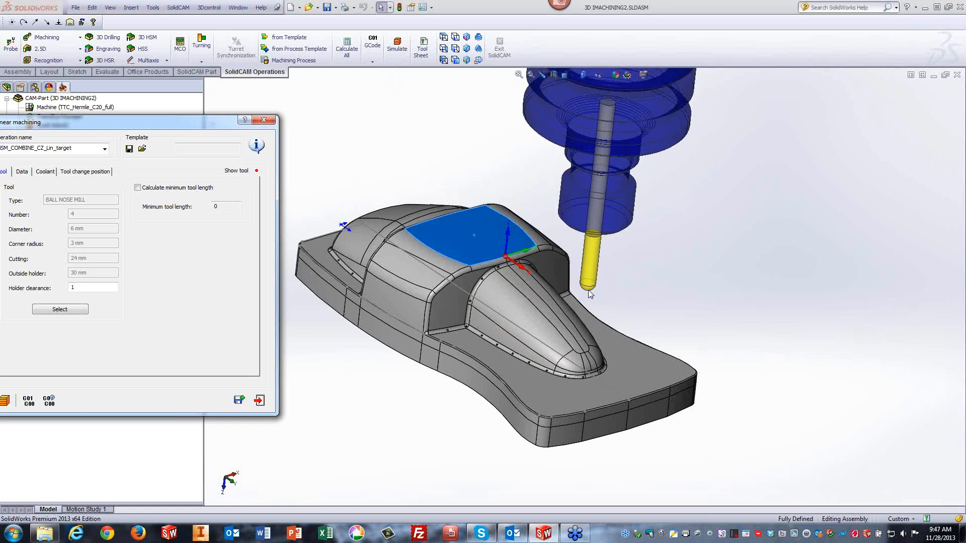
drag(163, 128, 577, 82)
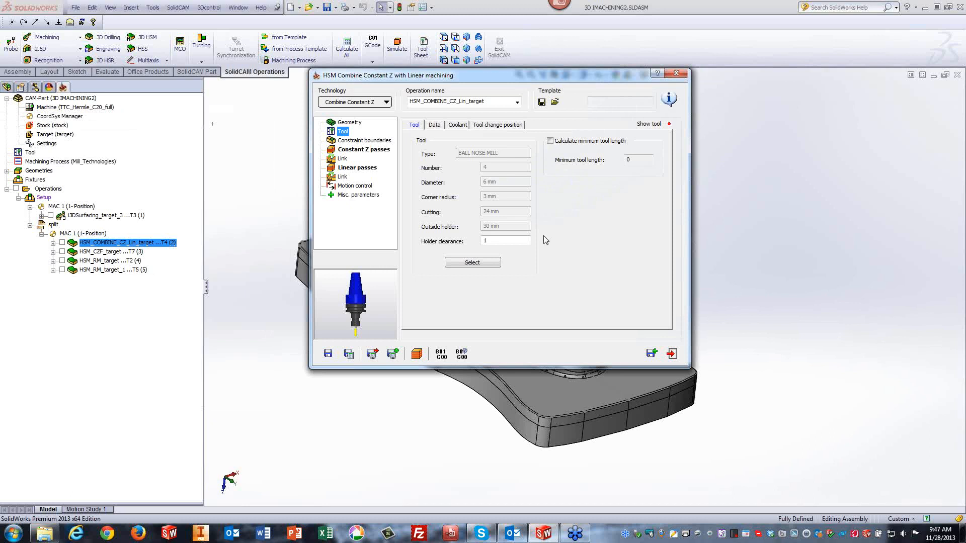
Examine the Apply fillets option with its tool diameter and corner radius in the target geometry settings, and exit the operation.
click(348, 123)
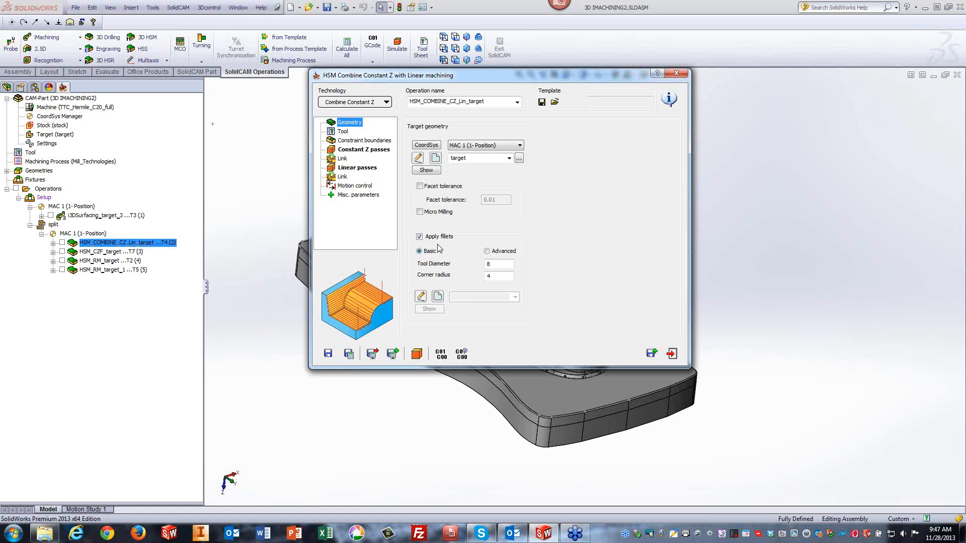
click(500, 265)
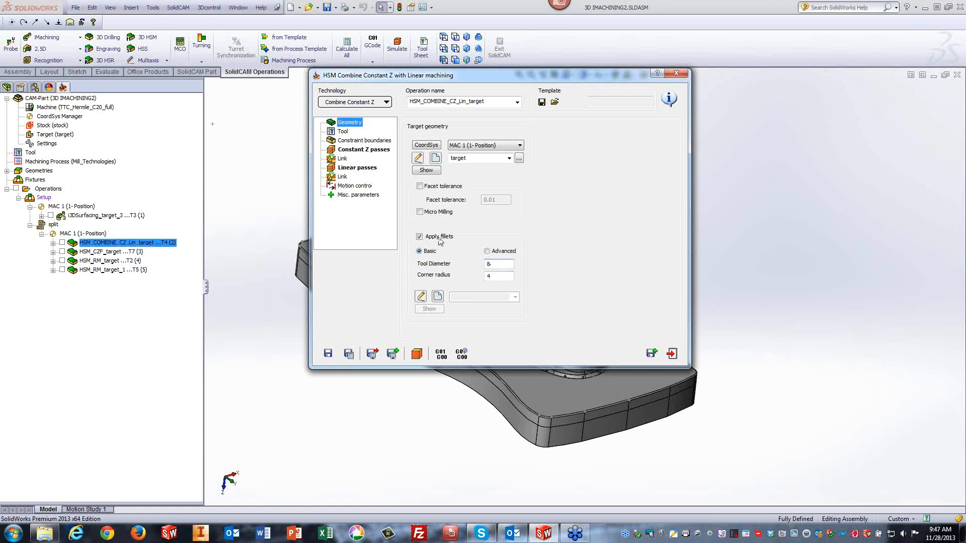
click(419, 237)
click(419, 236)
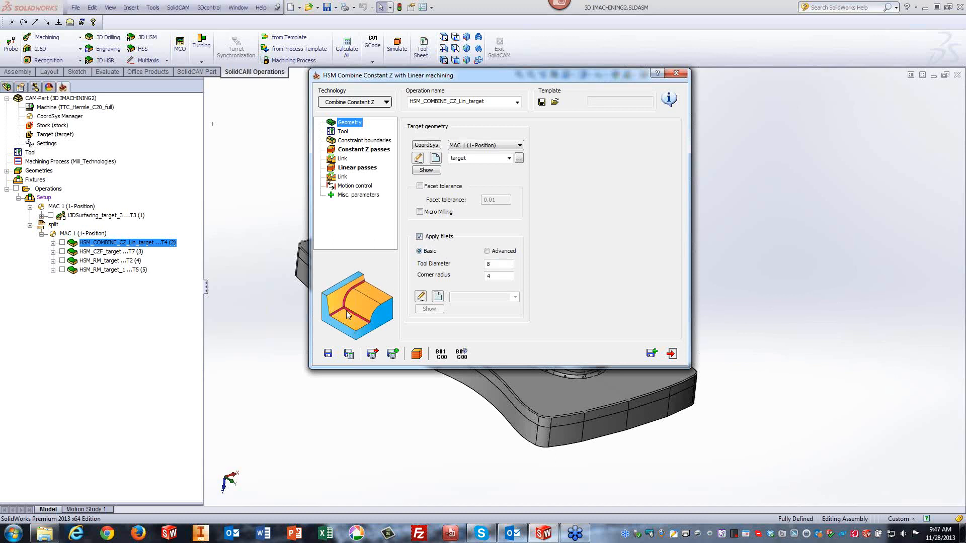
click(498, 264)
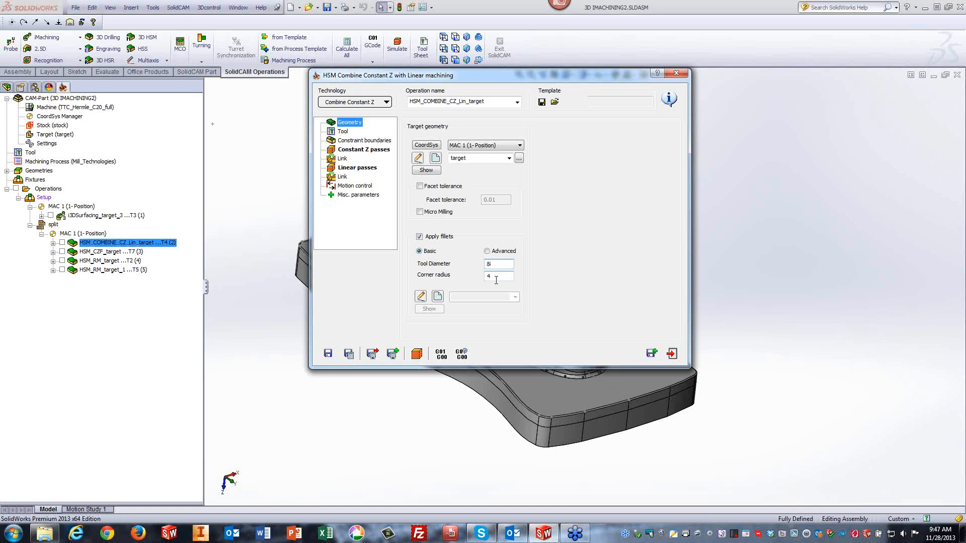
click(673, 354)
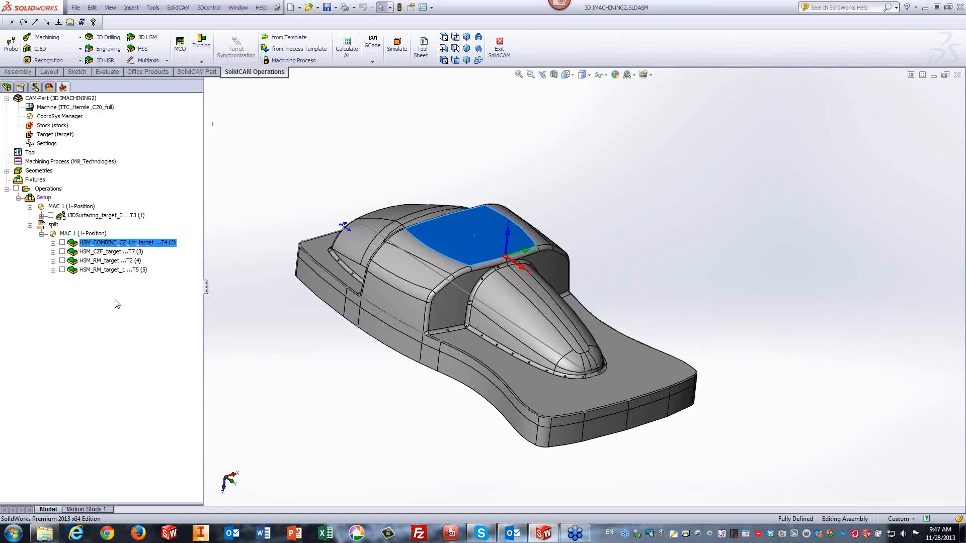
Open the HSM_CZF_target horizontal machining operation, review its tool and passes settings, and exit it unchanged.
click(111, 252)
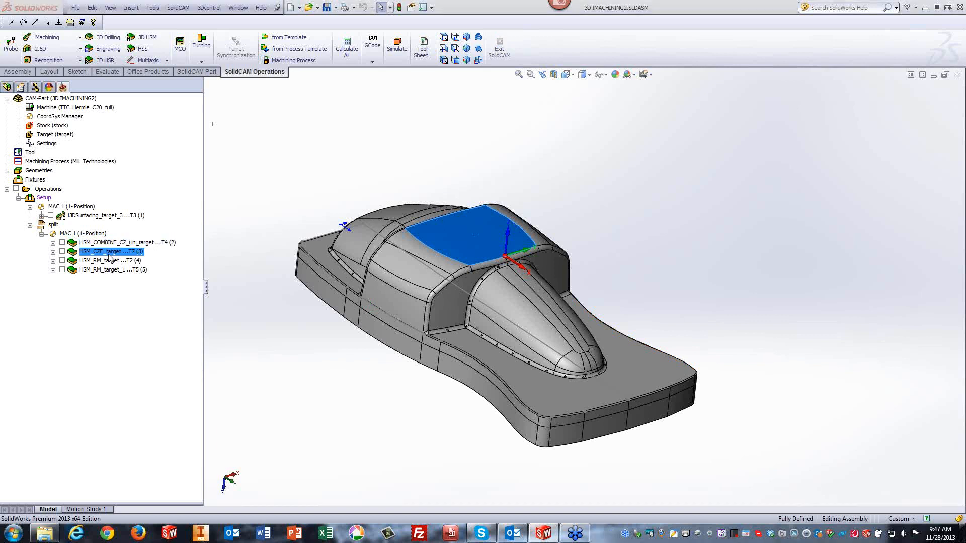
double_click(110, 252)
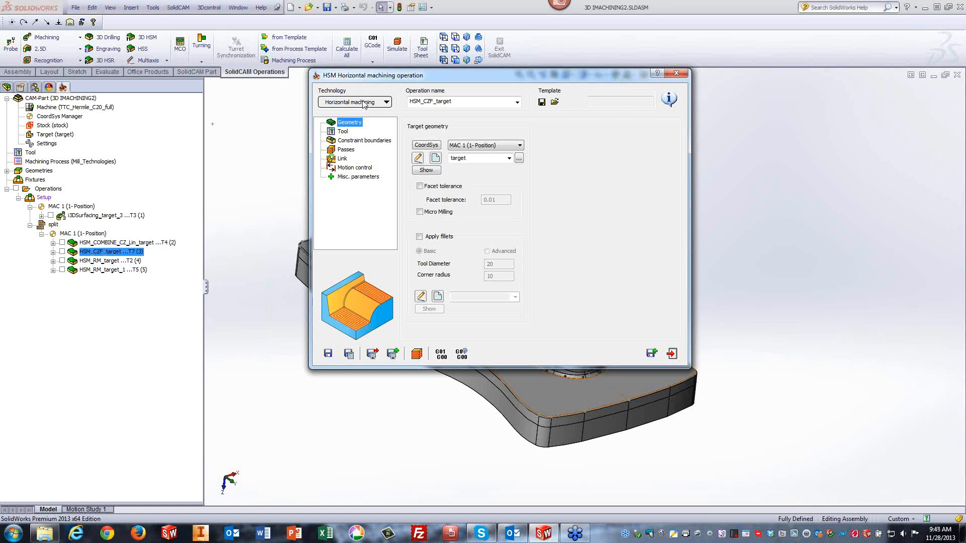
click(344, 132)
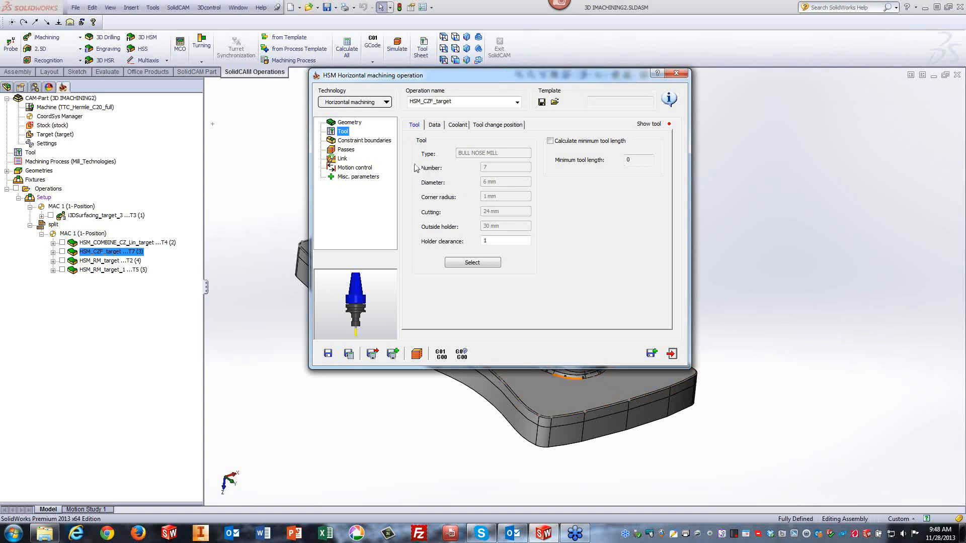
click(343, 149)
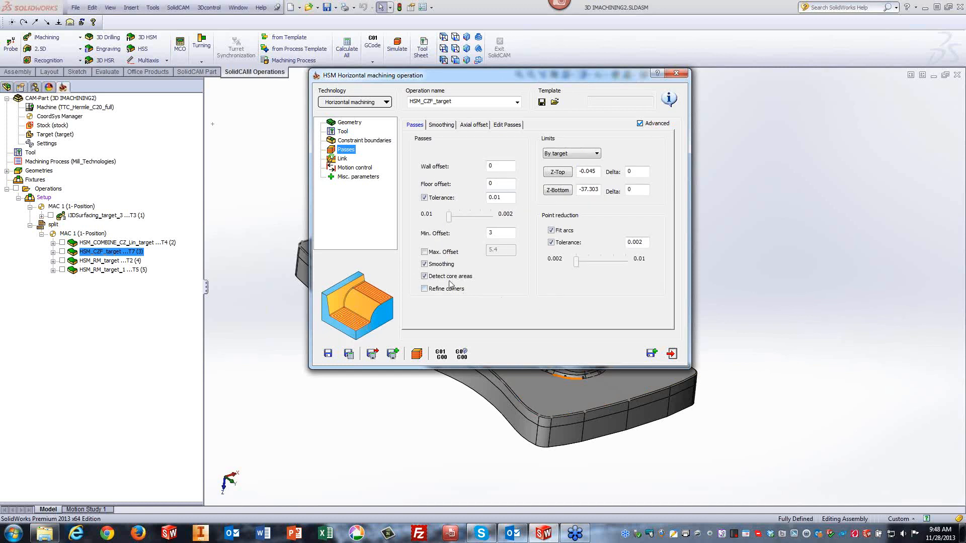
double_click(500, 73)
click(671, 354)
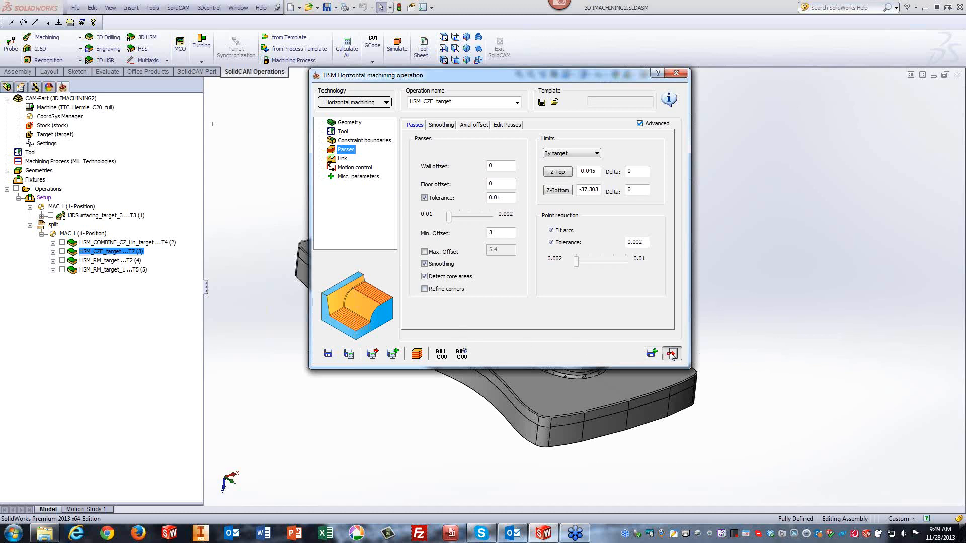
Simulate the HSM_CZF_target toolpath on the model in Host CAD mode at a reduced speed.
right_click(113, 256)
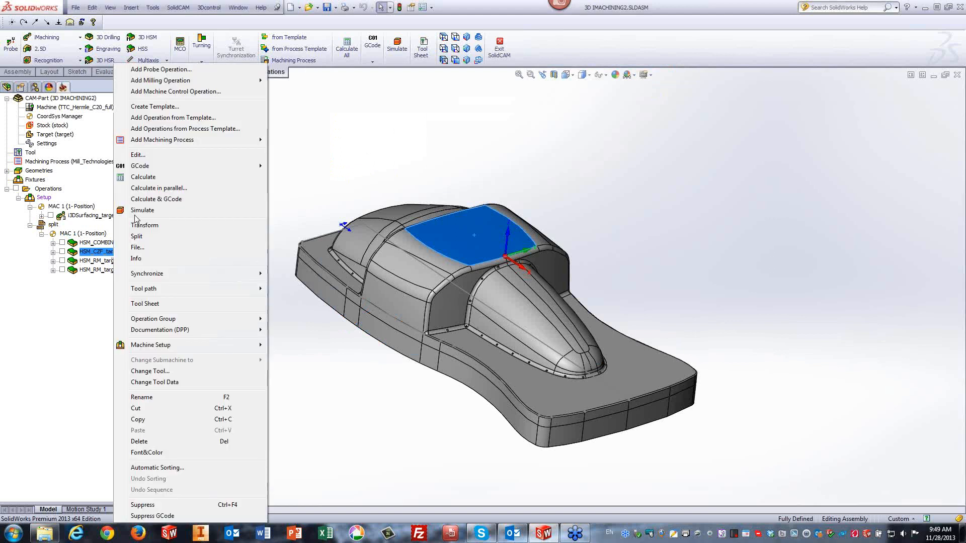
click(135, 212)
drag(803, 173, 787, 176)
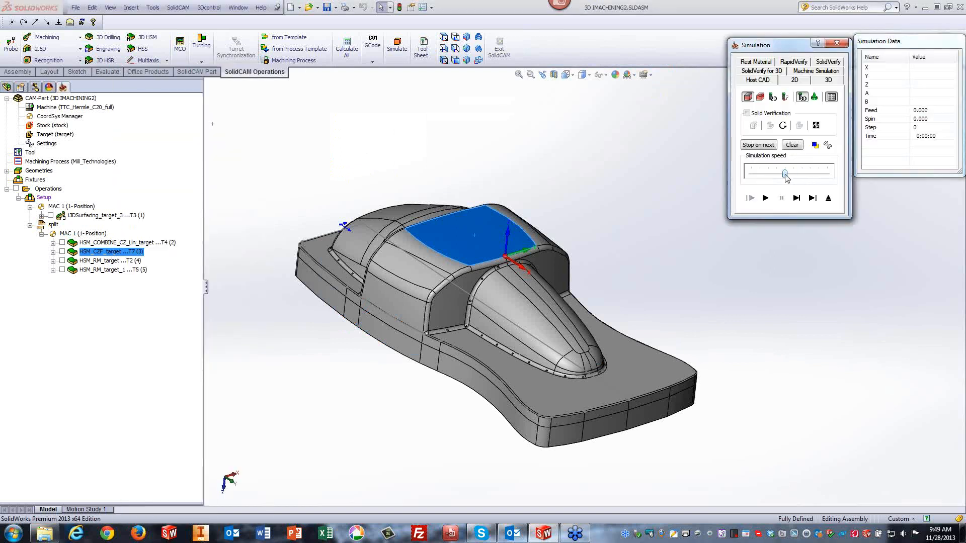
click(765, 198)
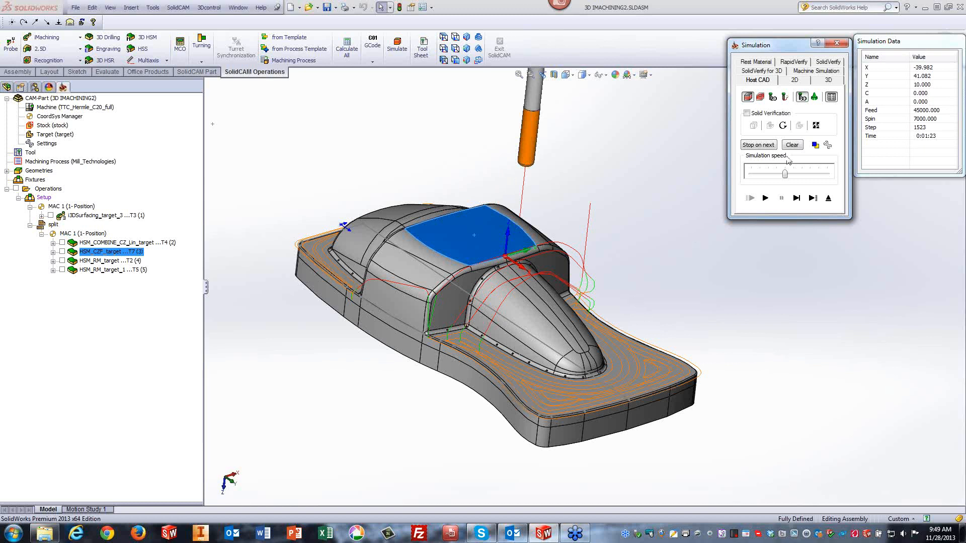
Set tool T7's simulation path color to blue, replay the HSM_CZF_target toolpath, and exit the simulation with the model face deselected.
click(815, 145)
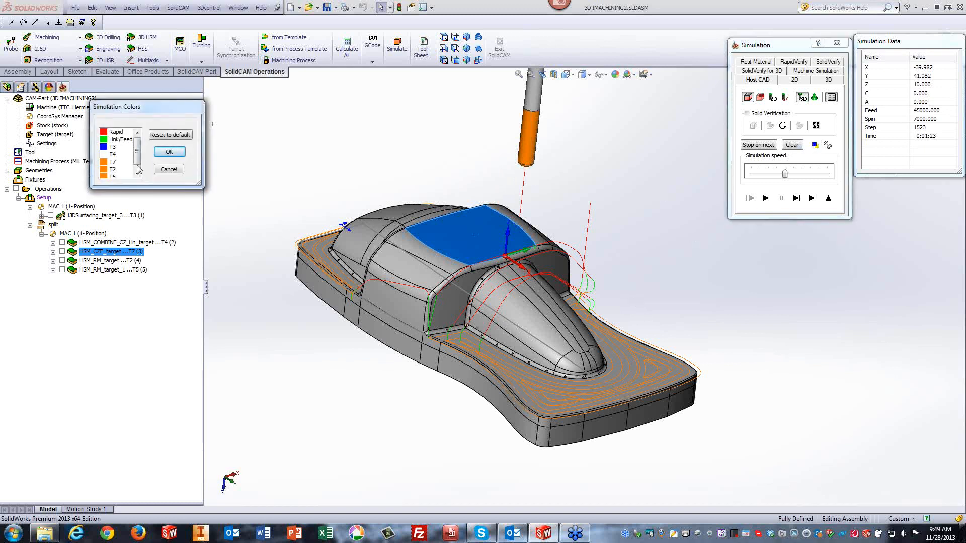
click(104, 163)
click(153, 124)
click(110, 218)
click(169, 152)
click(765, 197)
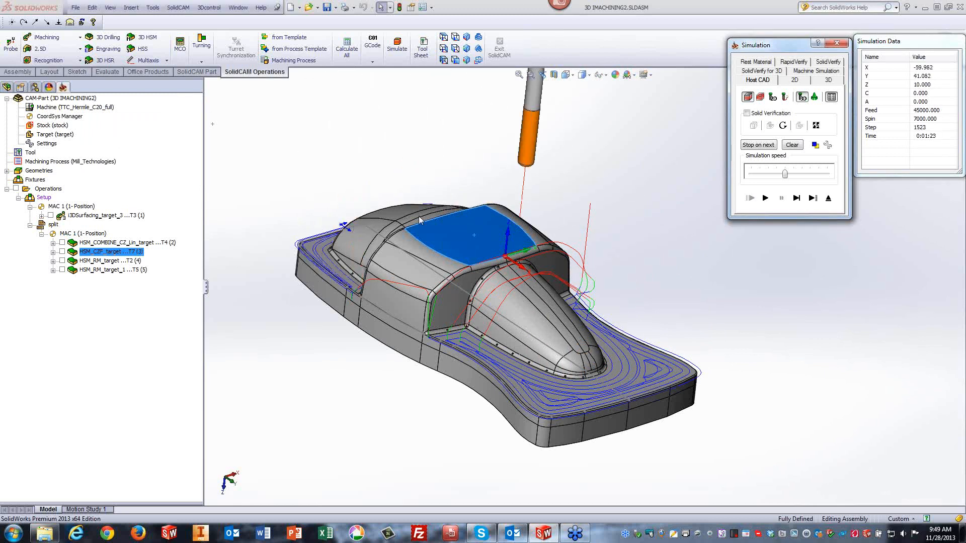
click(828, 198)
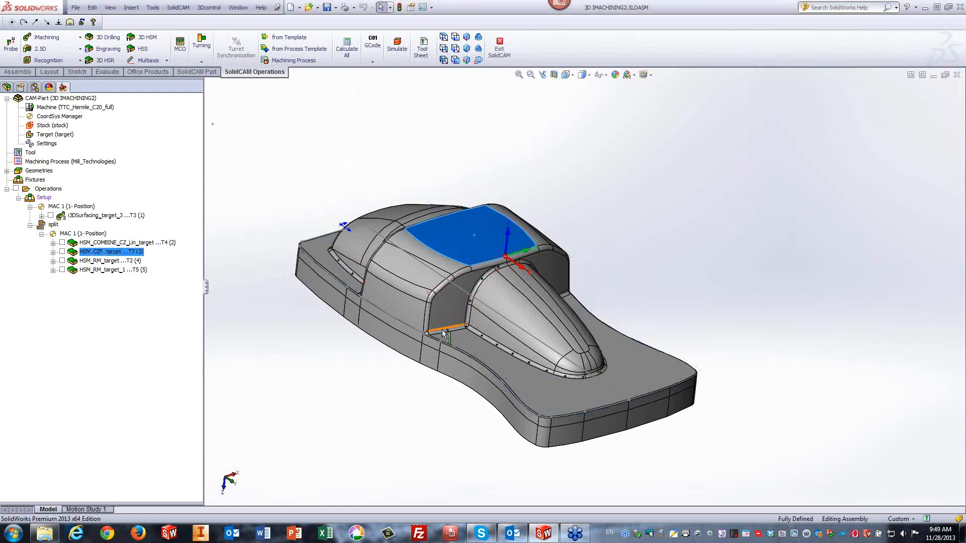
click(669, 241)
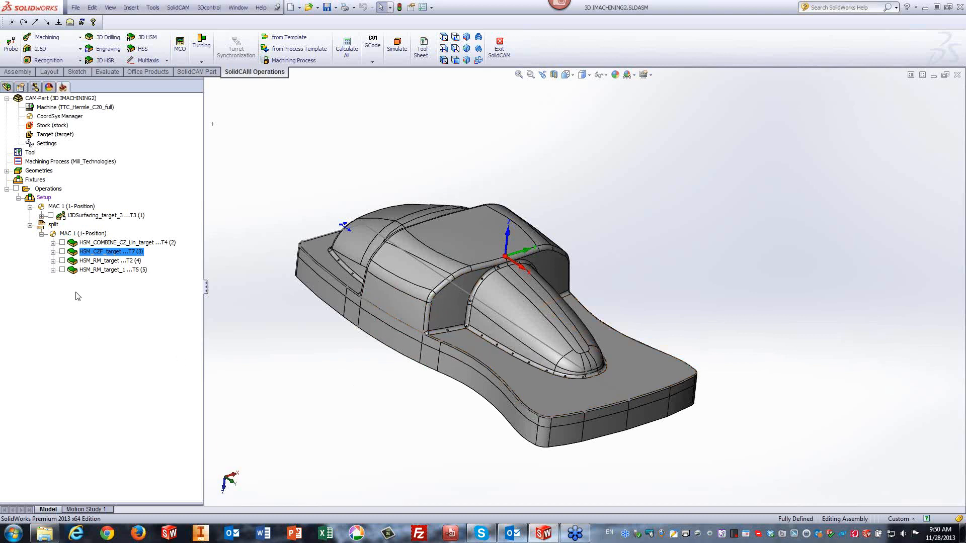
Open the HSM_RM_target rest machining operation, review its tool and reference tool settings, and uncover the model.
double_click(93, 260)
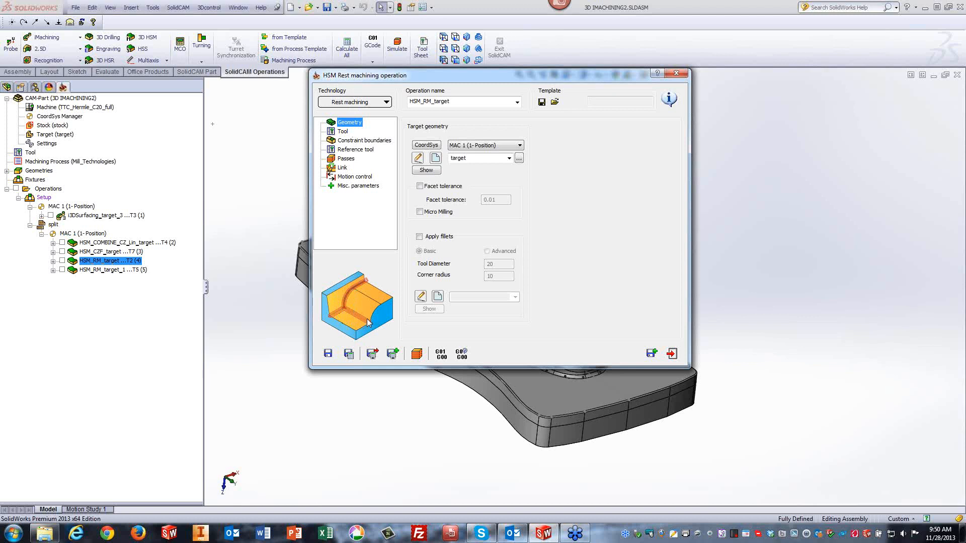
click(343, 131)
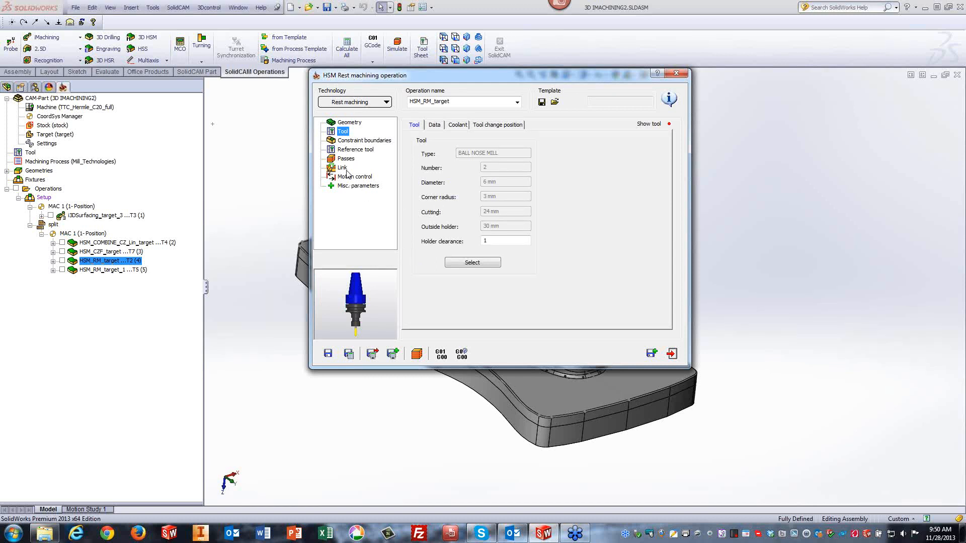
click(348, 153)
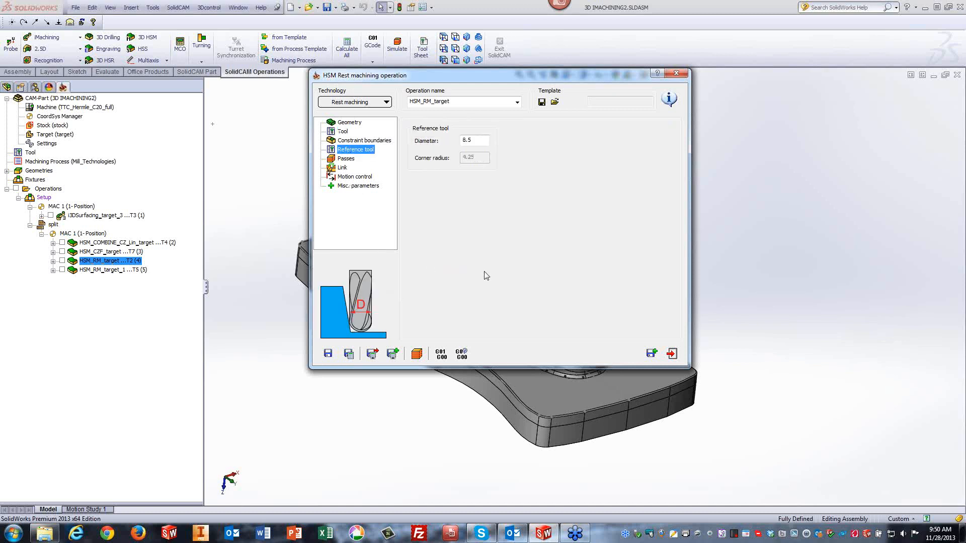
drag(525, 84, 701, 90)
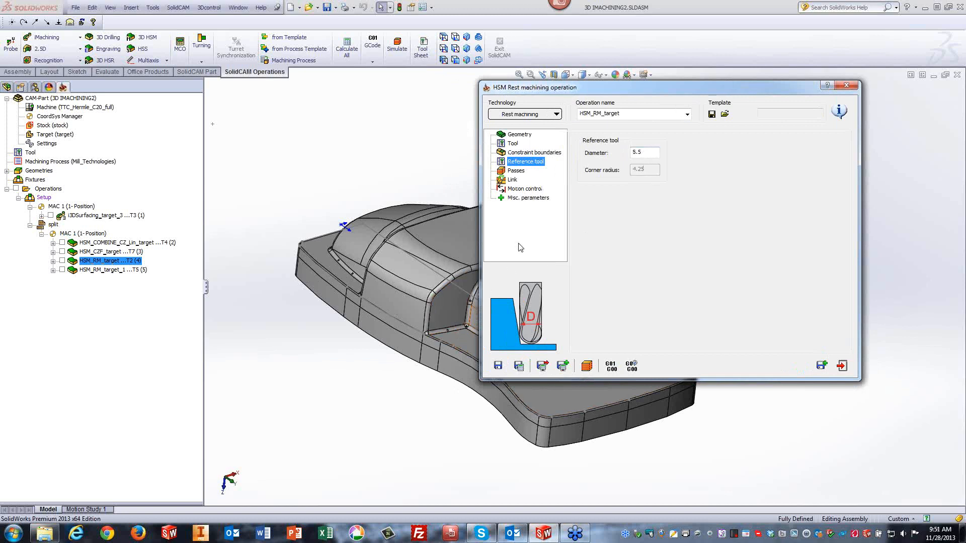
Simulate the HSM_RM_target toolpath on the model at maximum speed, and exit the simulation and the operation.
click(586, 367)
click(765, 197)
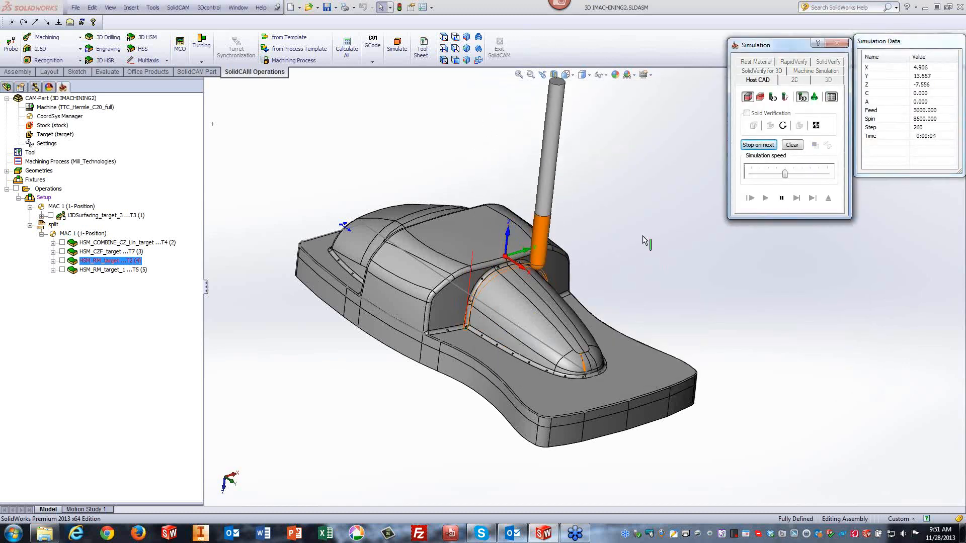
drag(785, 173, 827, 173)
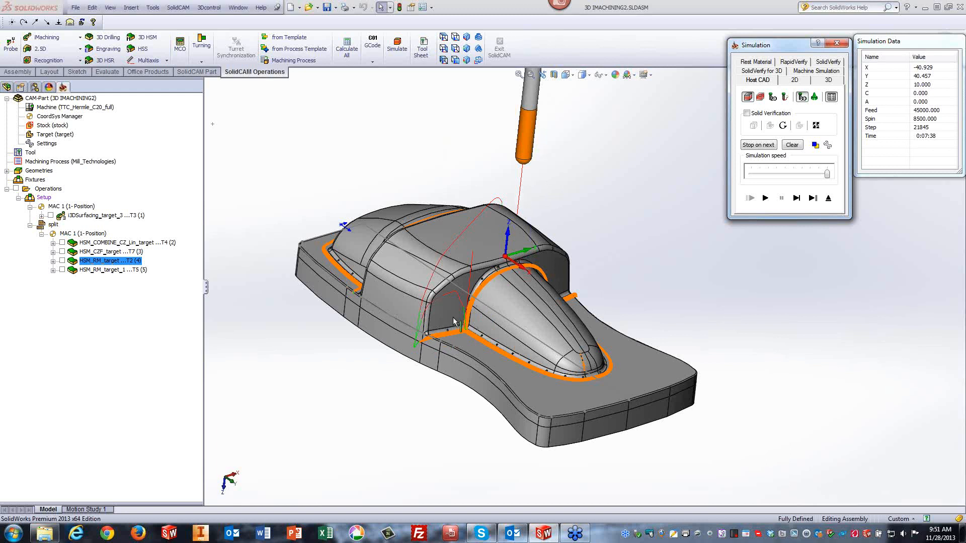
click(827, 199)
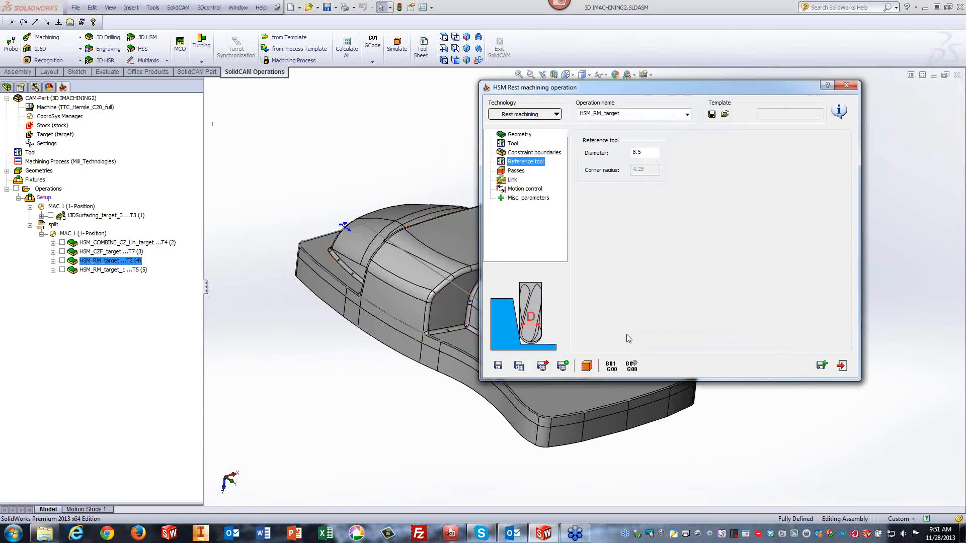
click(842, 366)
Open the HSM_RM_target_1 rest machining operation and review its tool and reference tool settings.
click(121, 270)
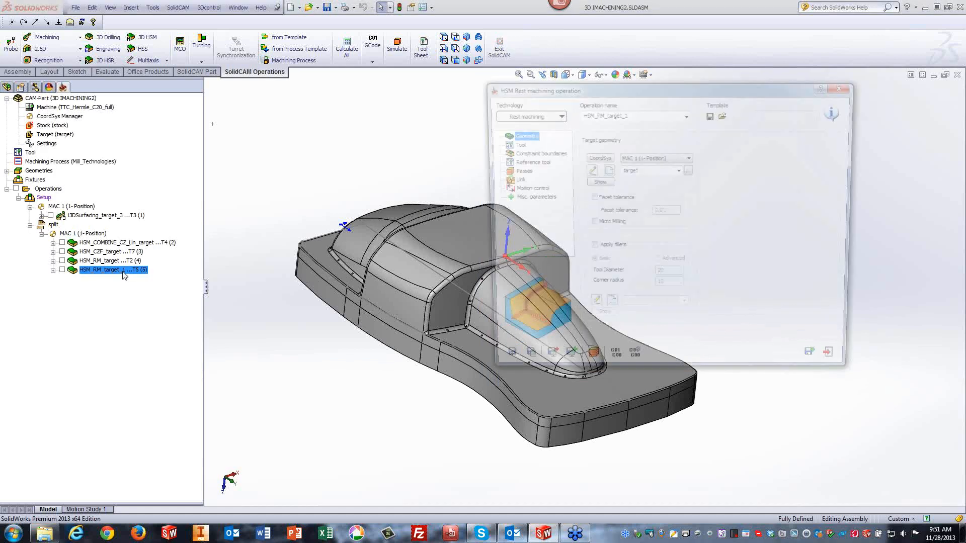
click(514, 144)
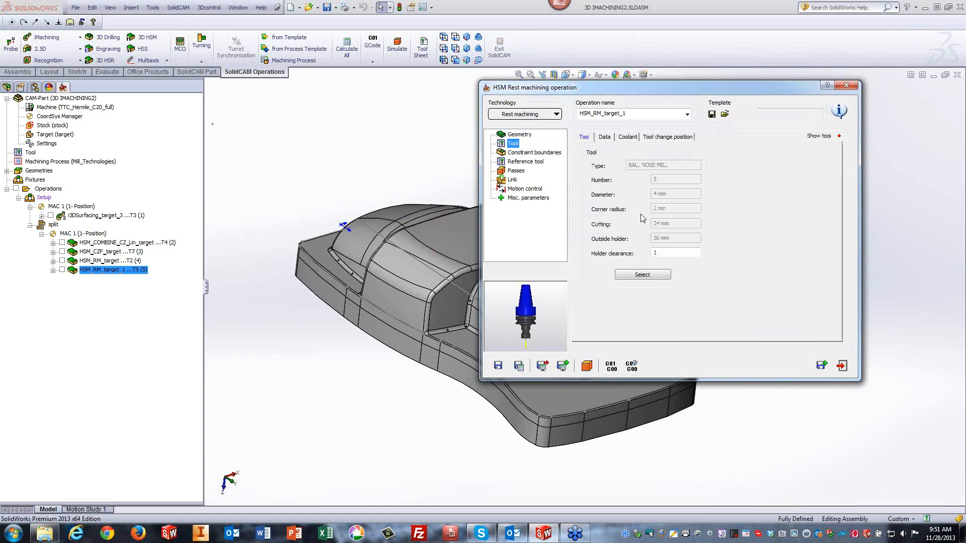
click(541, 163)
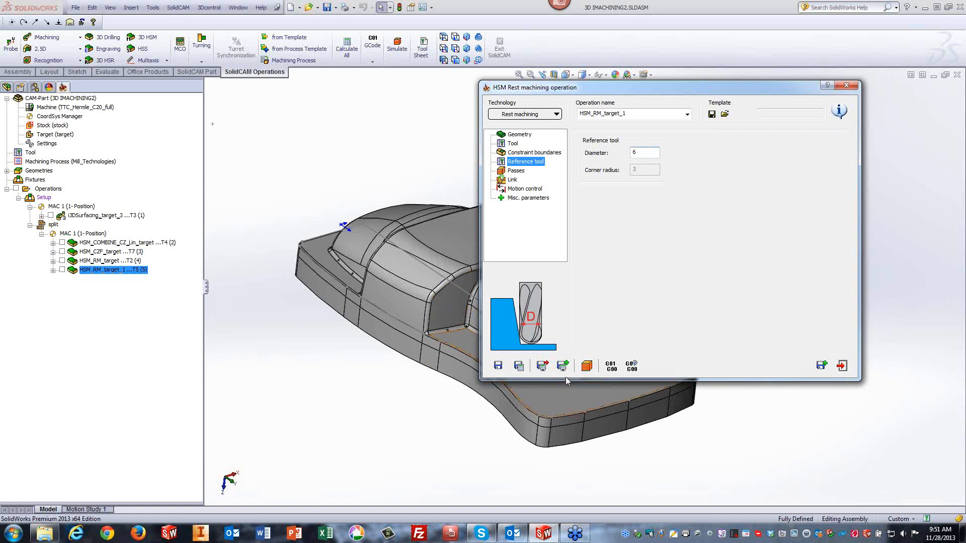
Simulate the HSM_RM_target_1 toolpath on the model in Host CAD mode, and exit the simulation and the operation.
click(587, 366)
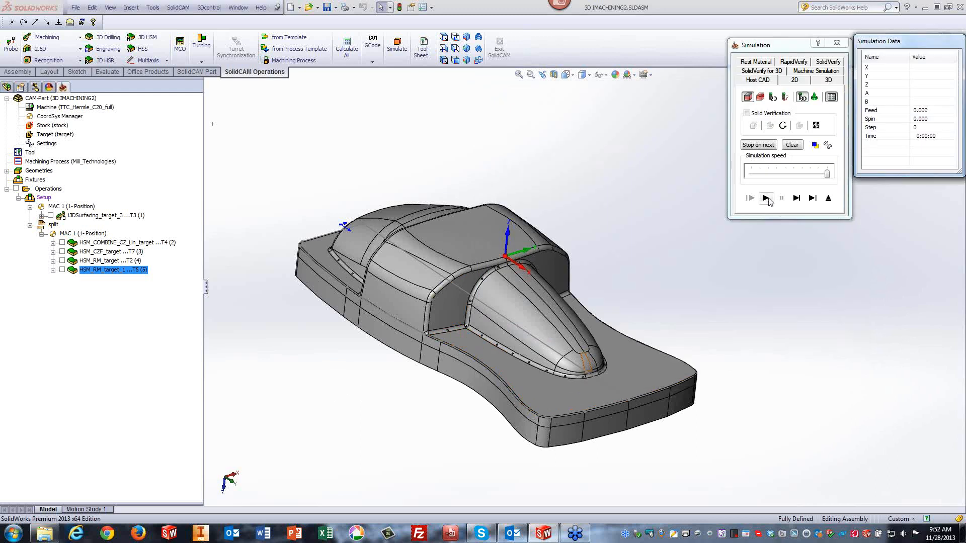
click(765, 198)
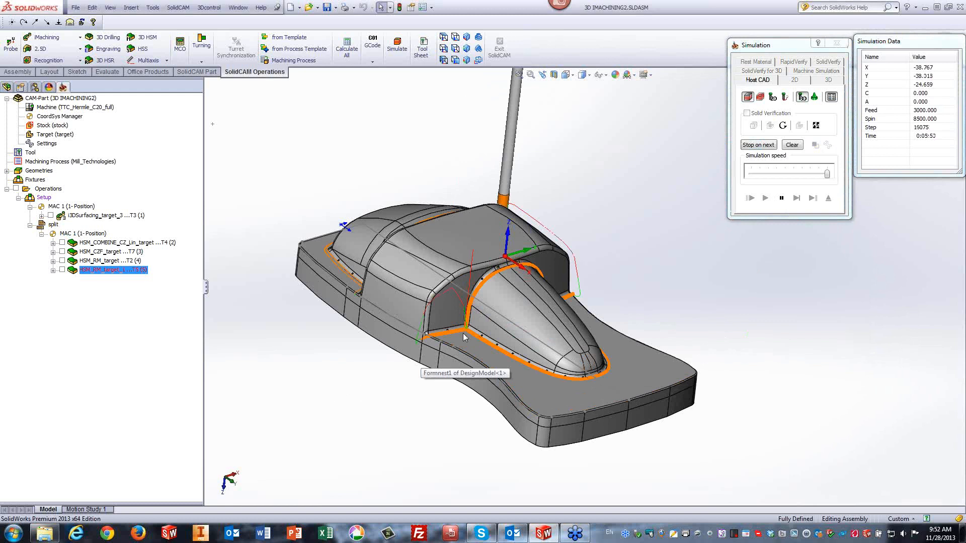
scroll(464, 334, down, 2)
click(828, 198)
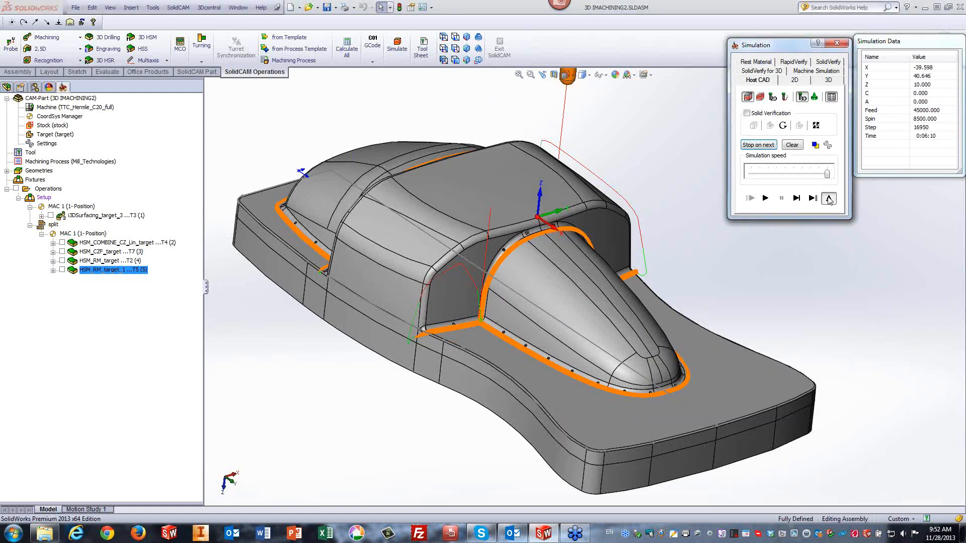
click(840, 367)
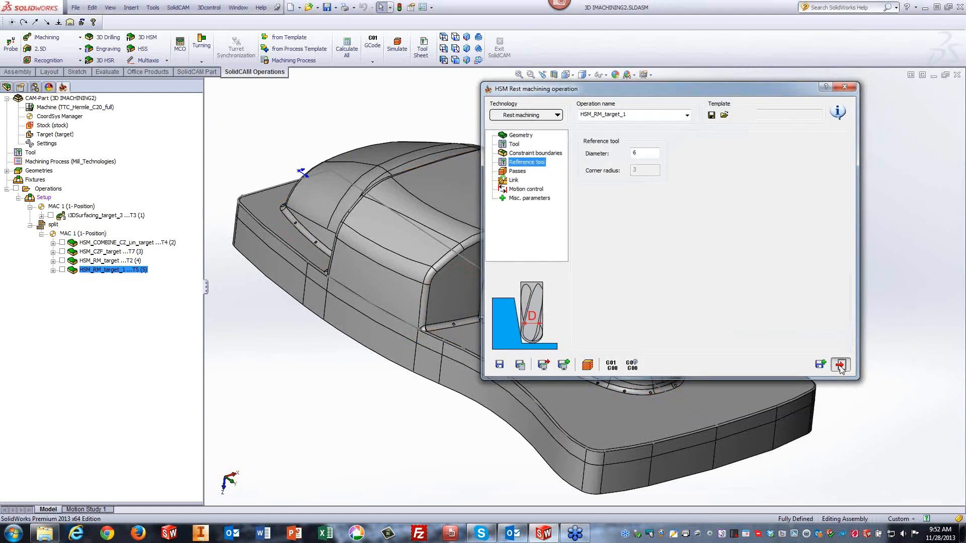
click(178, 7)
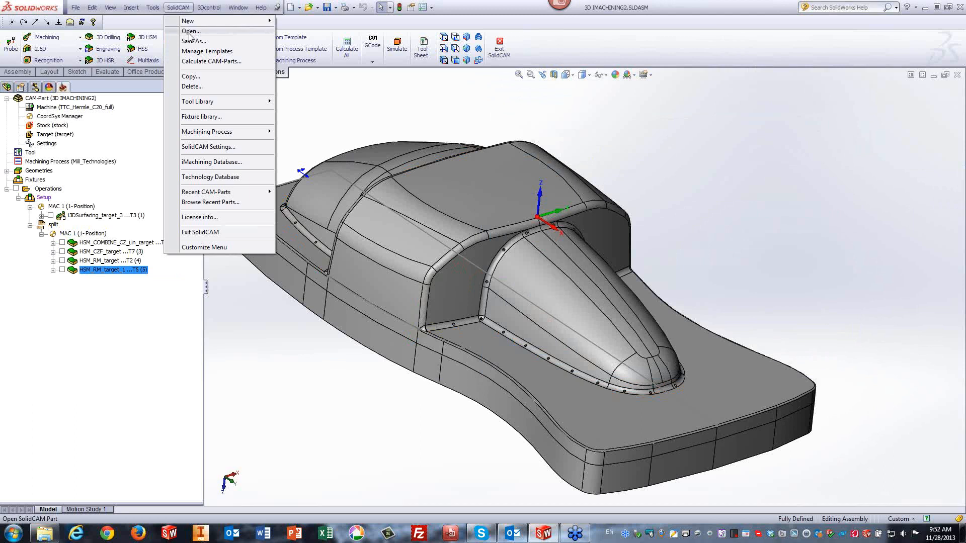
click(190, 32)
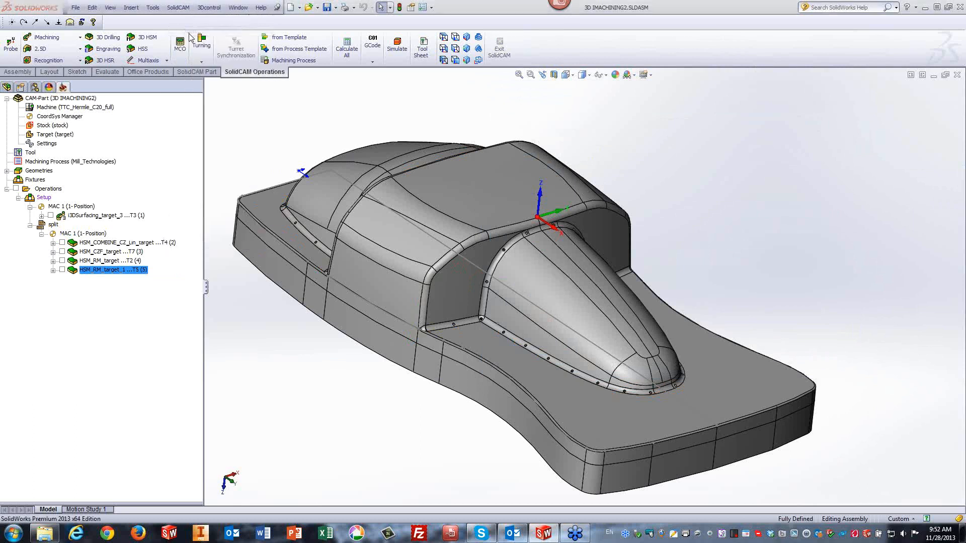
key(Escape)
Close the current CAM part and open the HSS_Part 2 Inch CAM part without manually locating its missing original model.
click(957, 75)
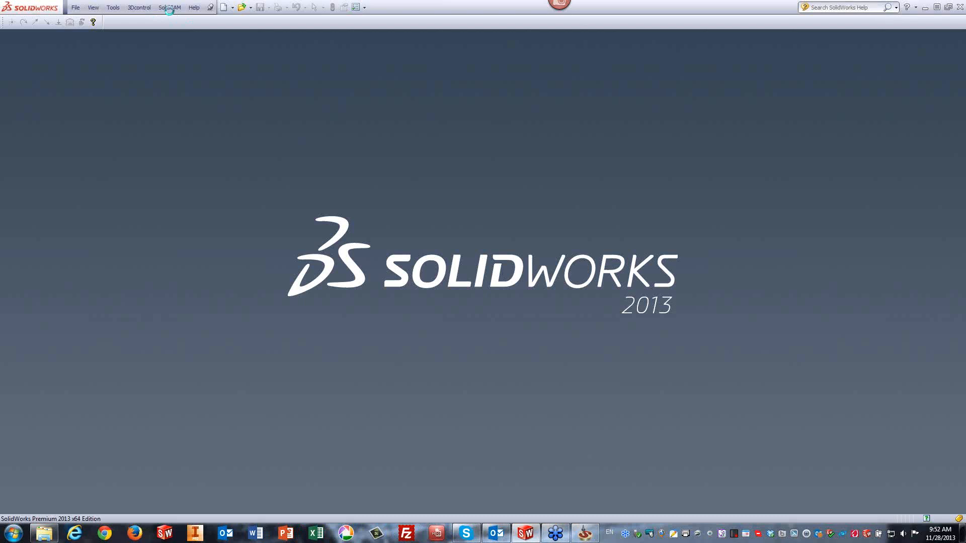
click(169, 8)
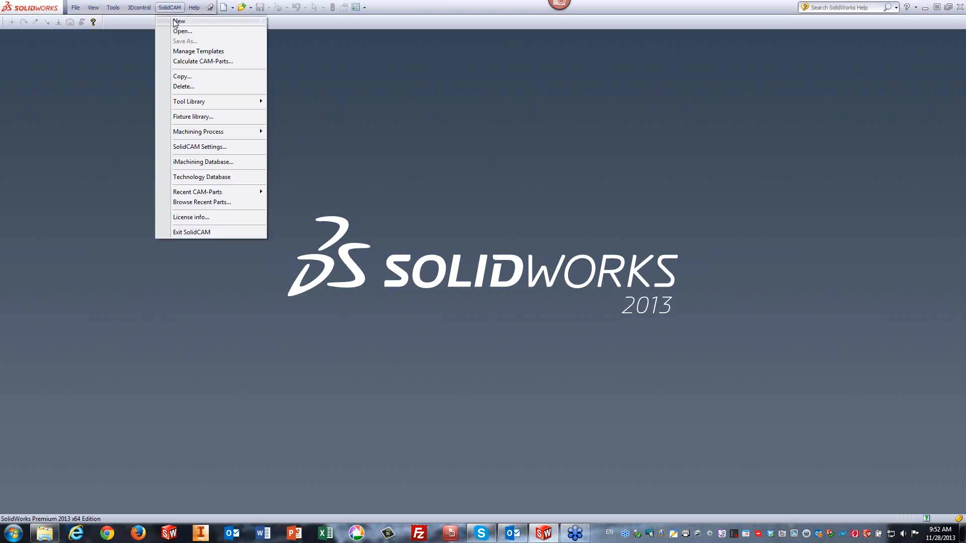
click(179, 32)
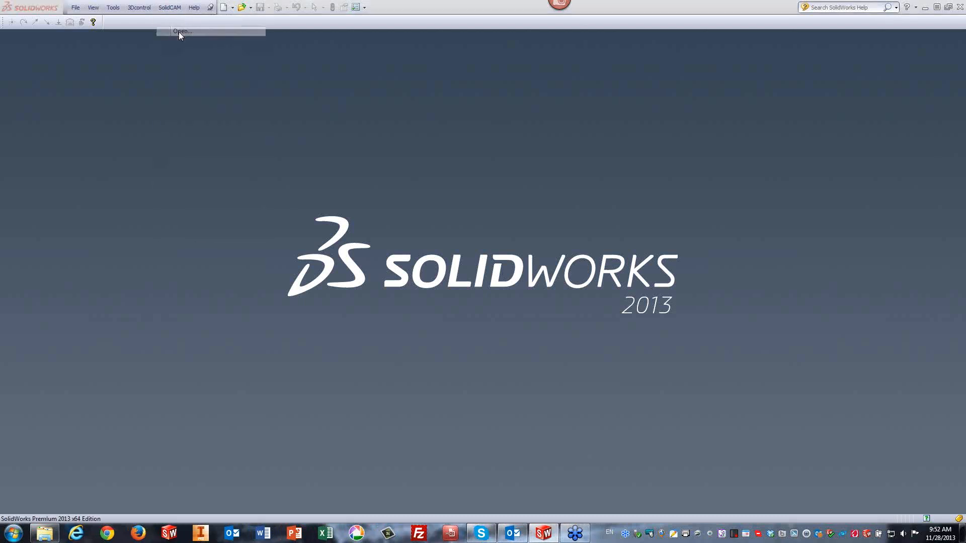
click(390, 220)
click(534, 367)
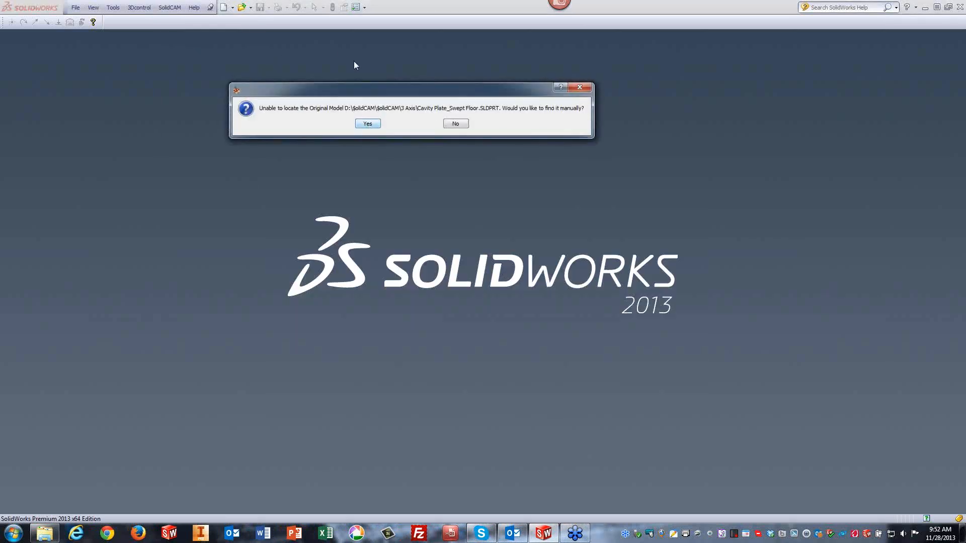
click(455, 124)
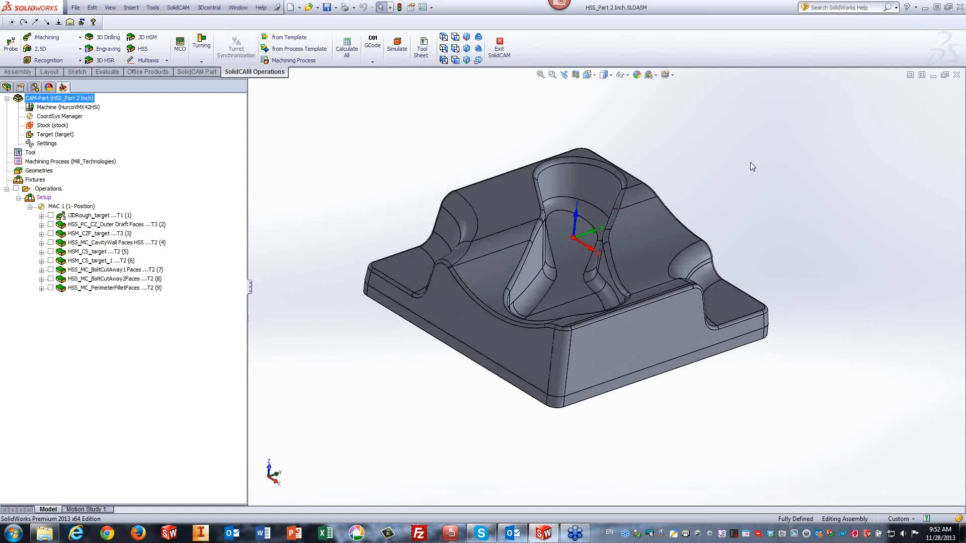
Examine the HSS_Part 2 Inch model from several angles, highlighting the curved cutaway faces on both sides of the cavity.
click(736, 307)
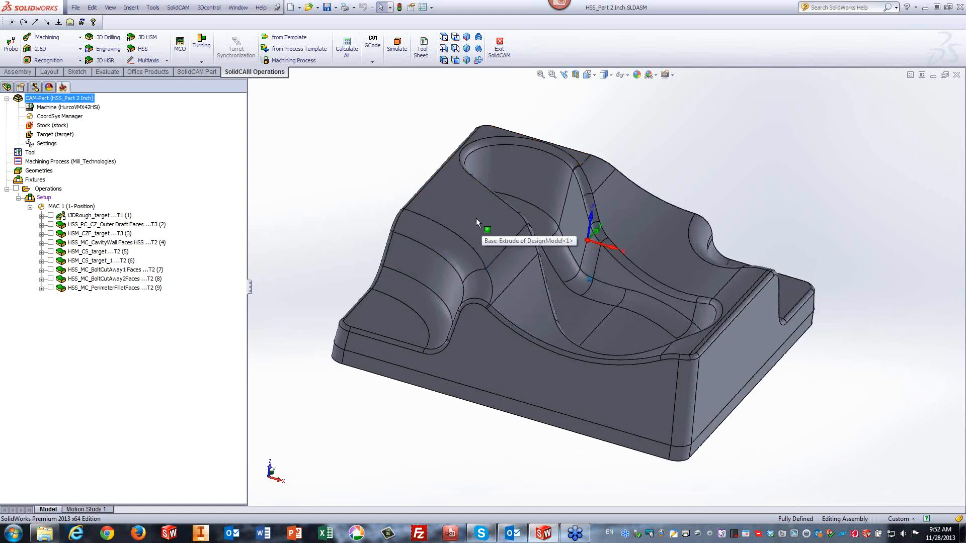
click(481, 197)
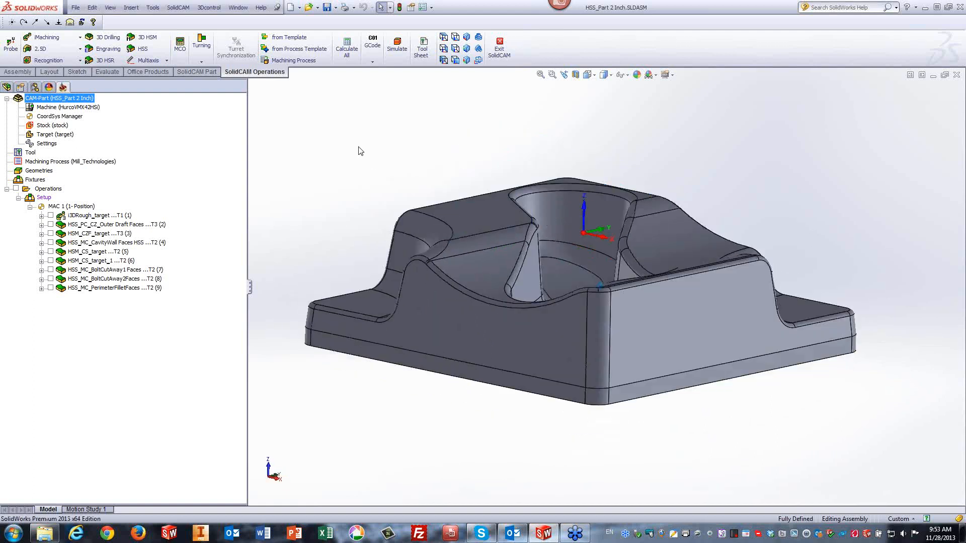
click(494, 303)
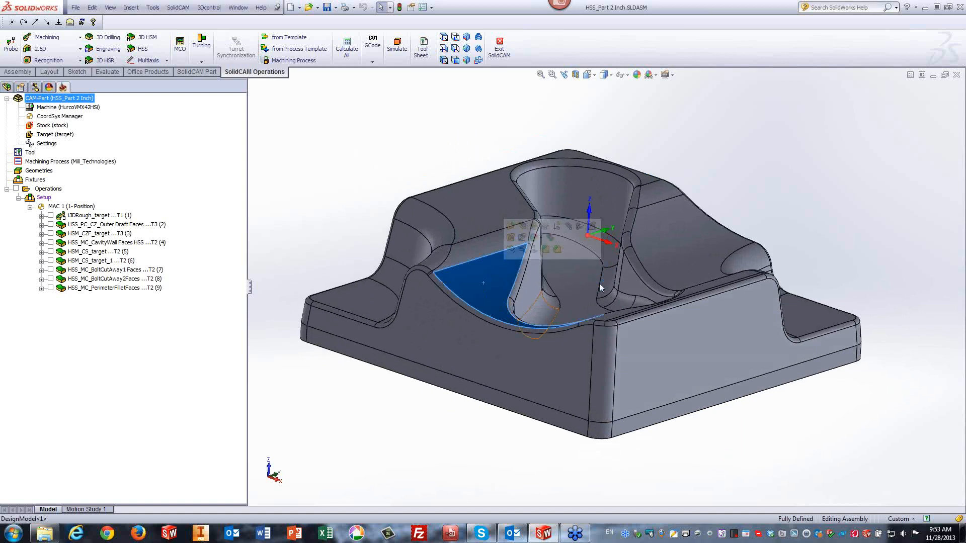
click(668, 229)
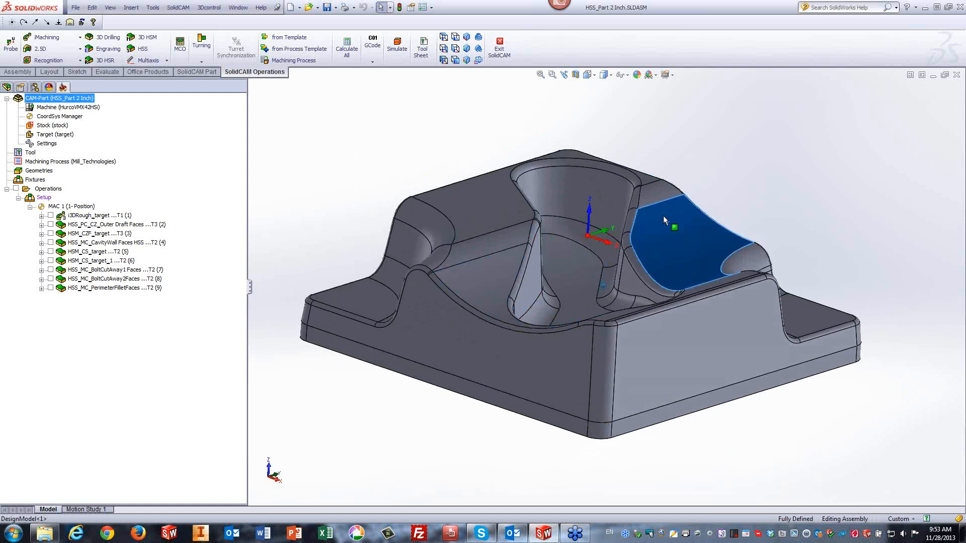
middle_drag(565, 252, 762, 183)
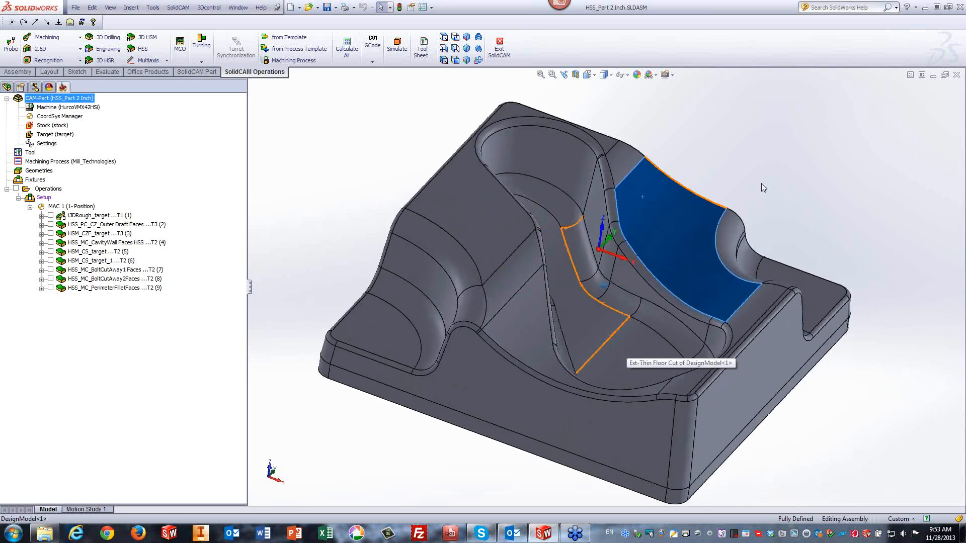
click(762, 184)
click(775, 330)
click(785, 464)
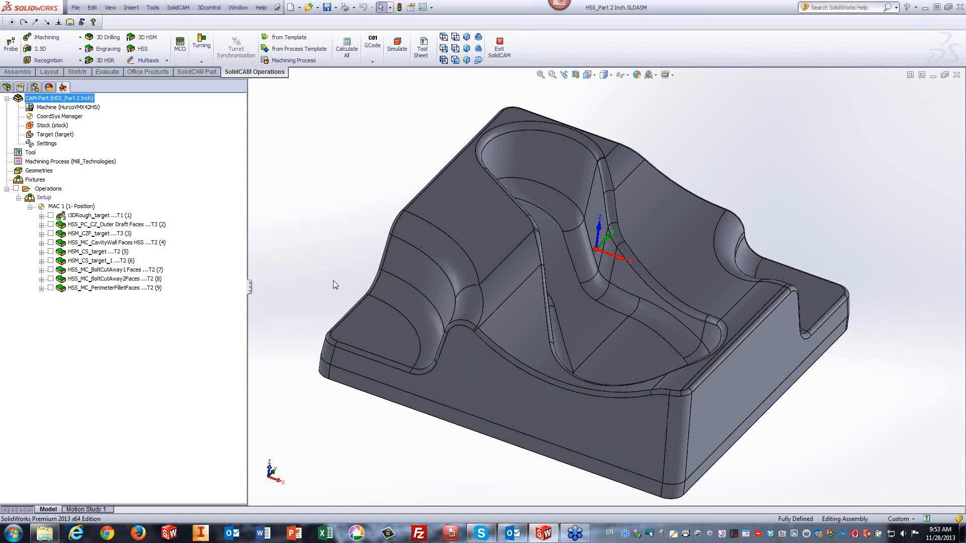
key(Right)
key(Right)
key(Down)
key(Up)
key(Left)
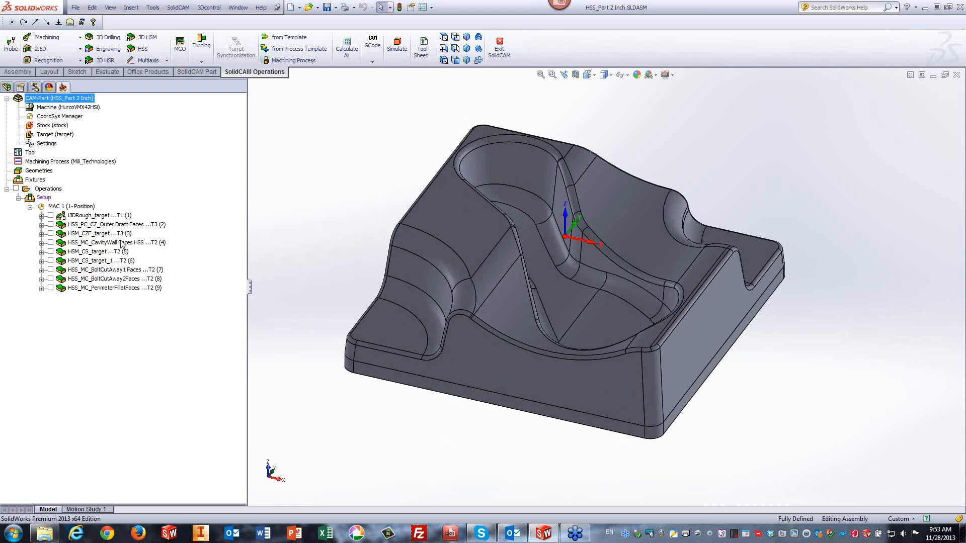
Open the i3DRough_target iMachining operation, check its working area definition, and close that definition without changes.
click(86, 216)
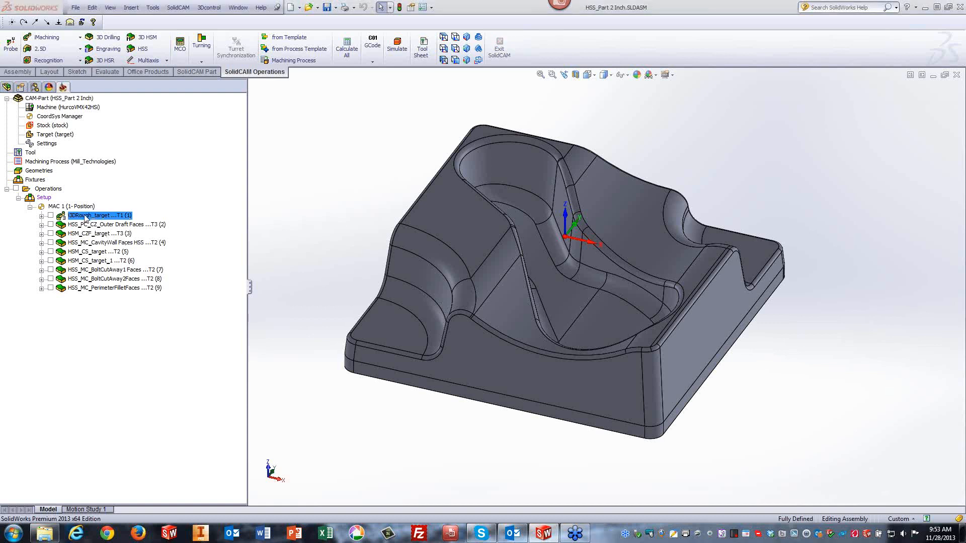
double_click(86, 216)
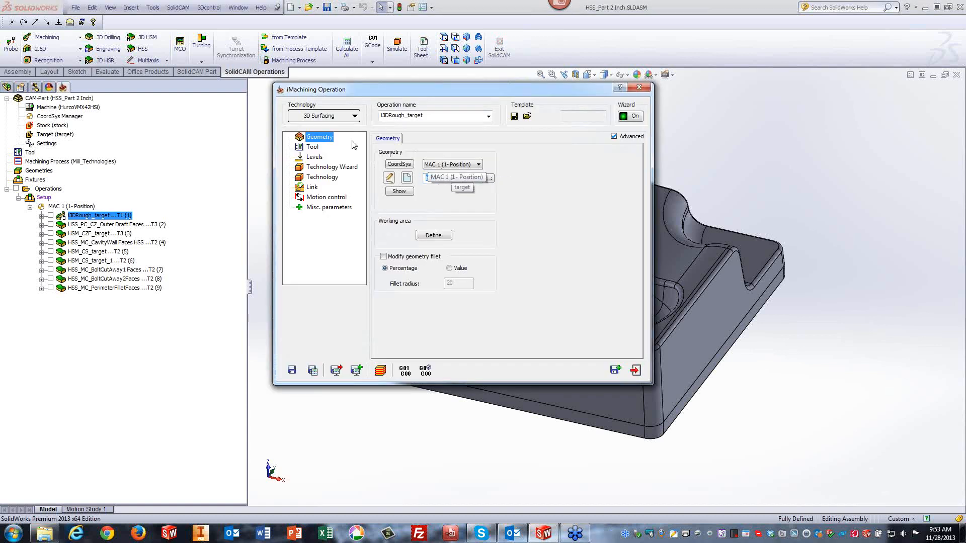
click(427, 235)
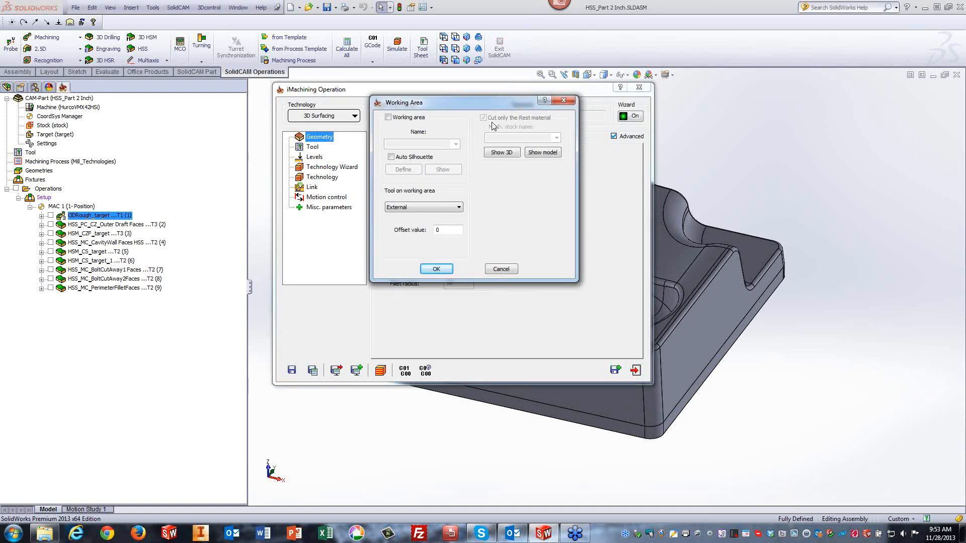
click(563, 100)
Review the roughing operation's tool, Technology Wizard cutting conditions and rest rough scallop settings, and exit the operation.
click(312, 148)
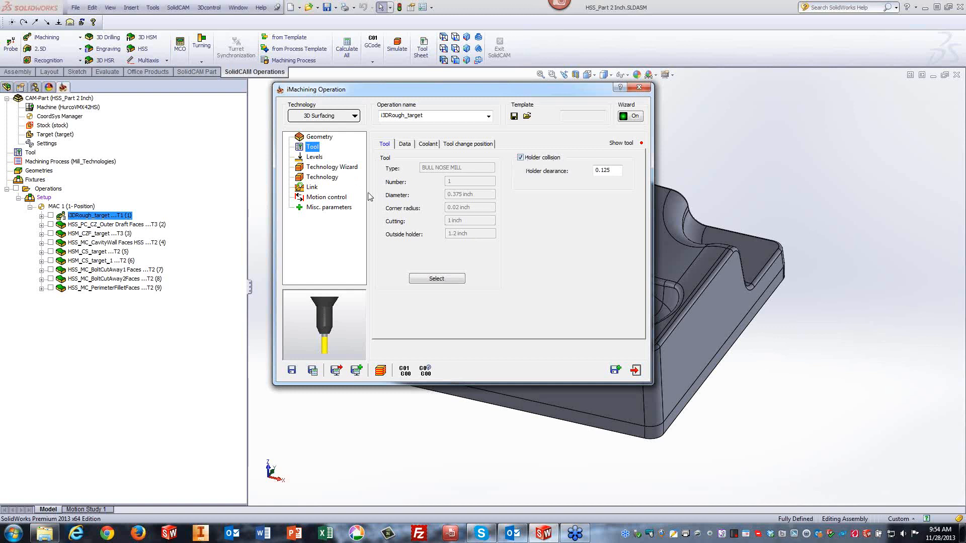
click(319, 168)
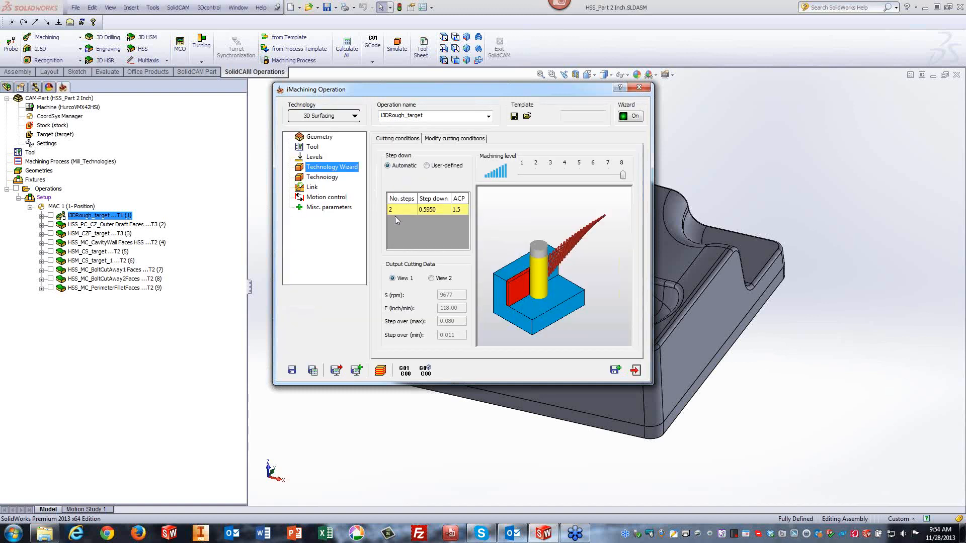
click(330, 180)
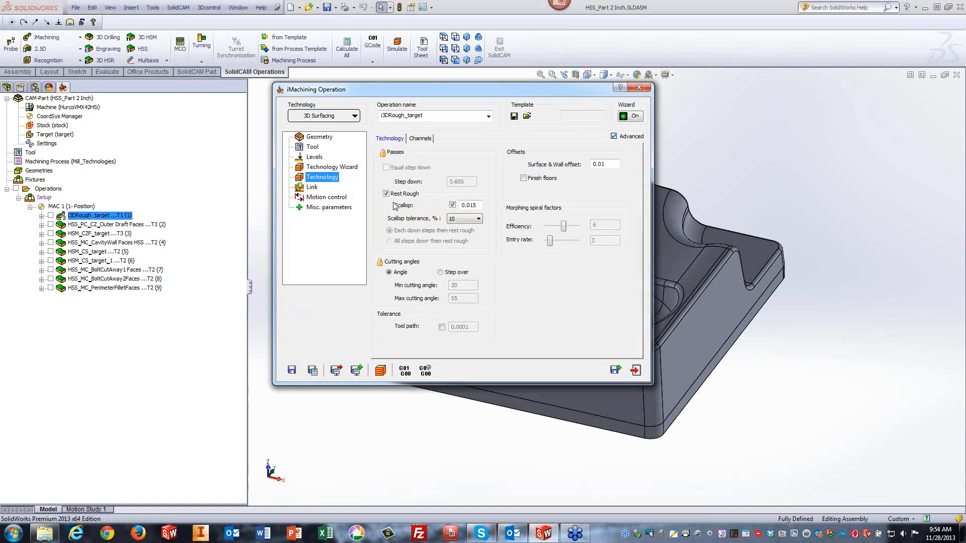
mouse_move(480, 207)
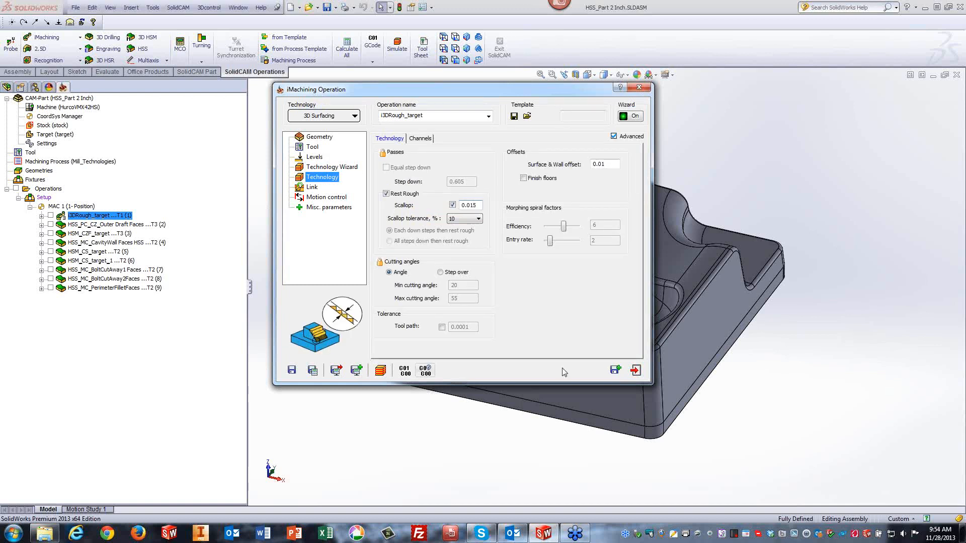
click(642, 372)
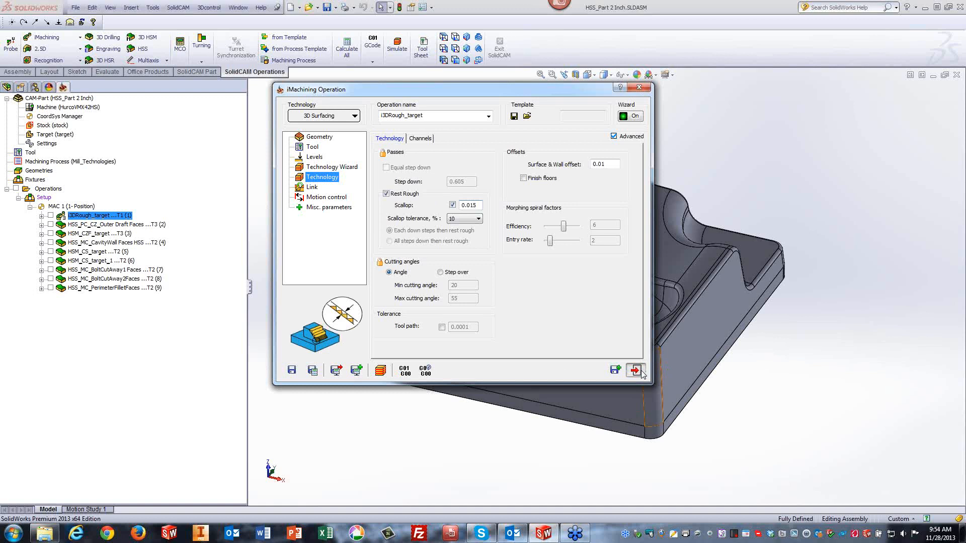
Simulate i3DRough_target in SolidVerify, starting at medium speed and finishing at full speed, pause partway, and examine the stepped-down stock up close.
click(397, 50)
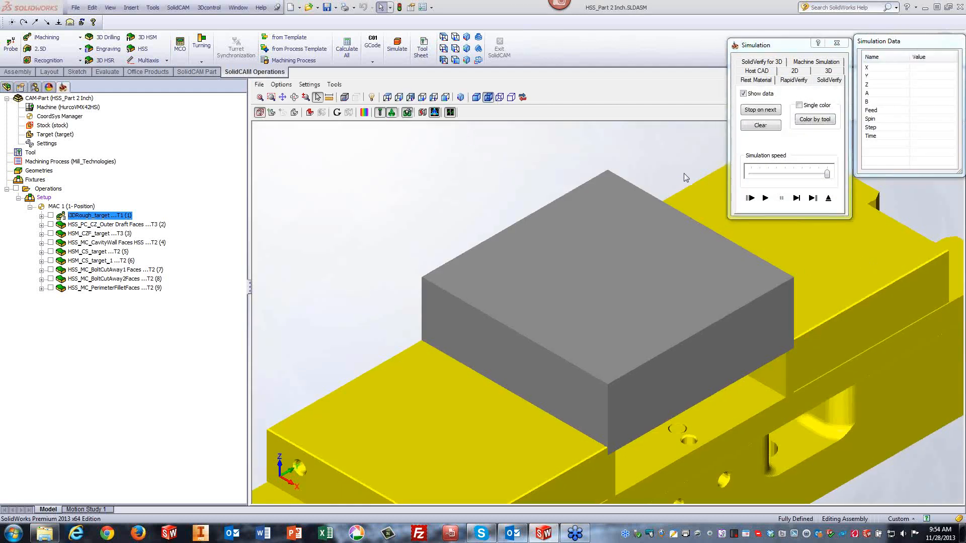
drag(827, 174, 794, 174)
click(766, 198)
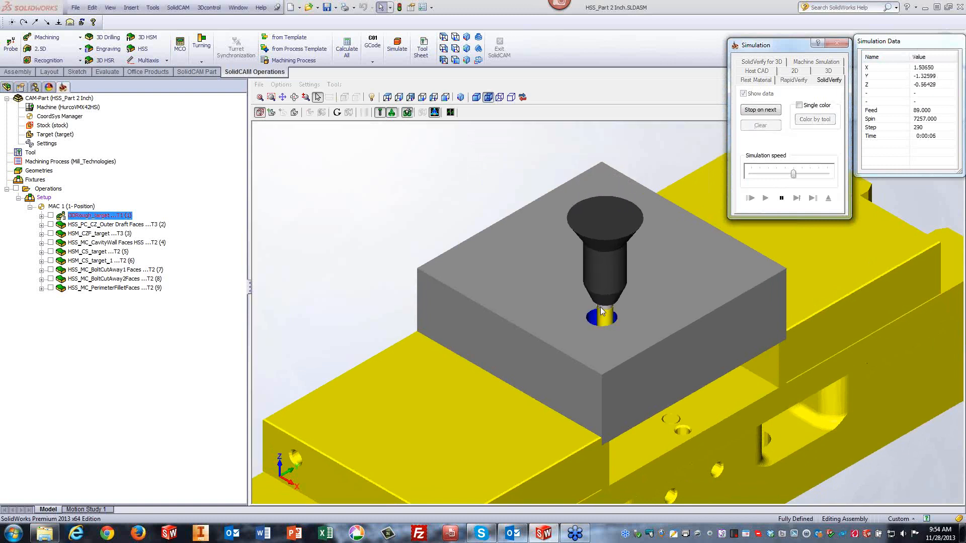
drag(795, 175, 827, 176)
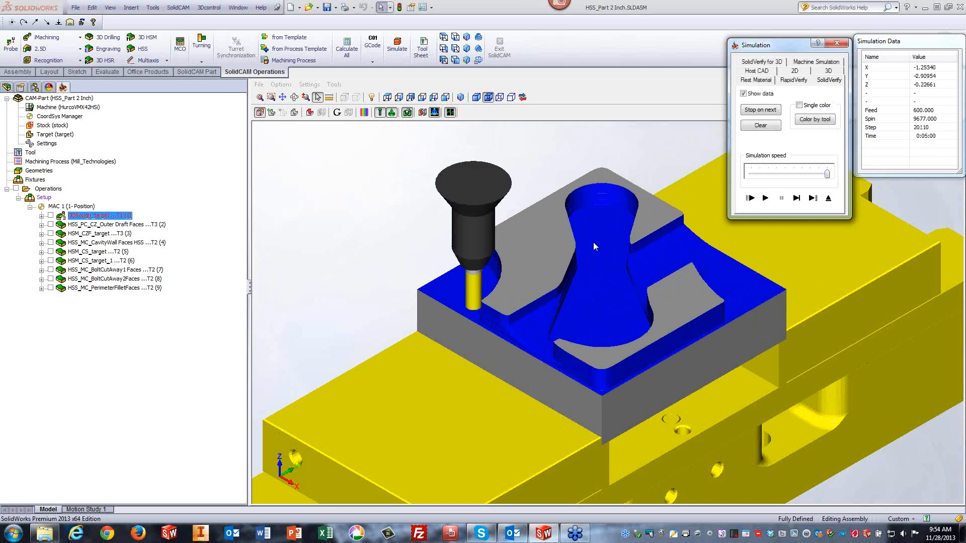
middle_drag(545, 191, 586, 260)
scroll(587, 225, down, 2)
scroll(600, 256, down, 2)
scroll(586, 260, down, 1)
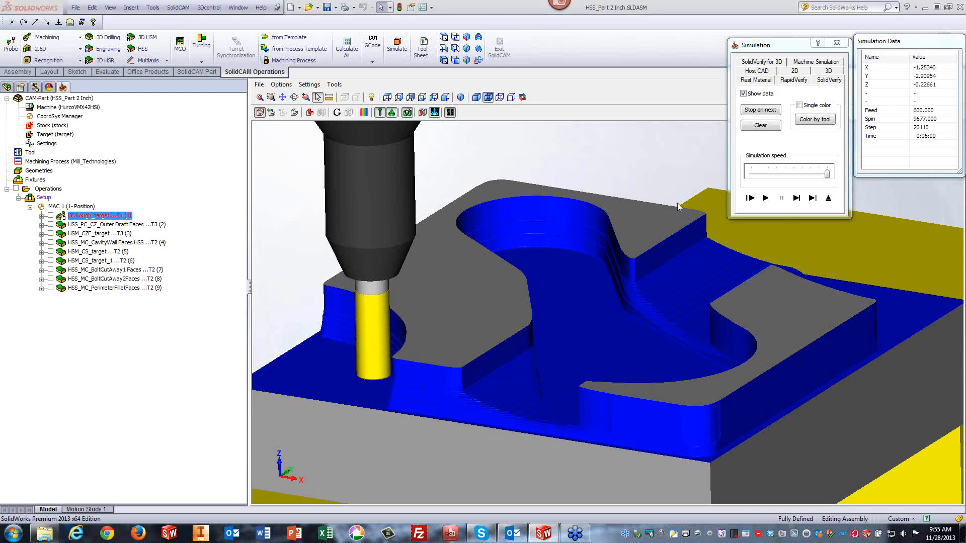
Resume the roughing simulation to machine the rest steps, inspect the roughed stock from another angle, and exit the simulation.
click(766, 199)
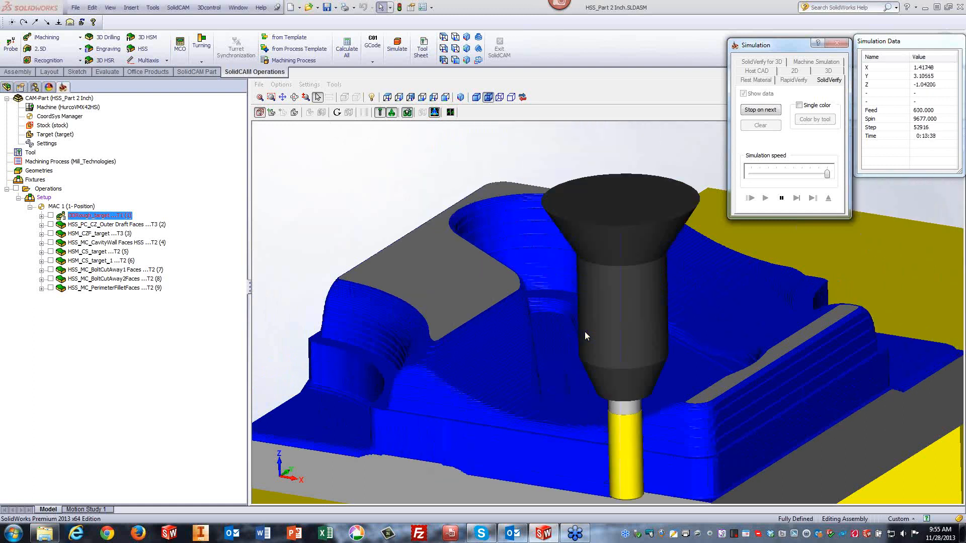
scroll(584, 330, down, 3)
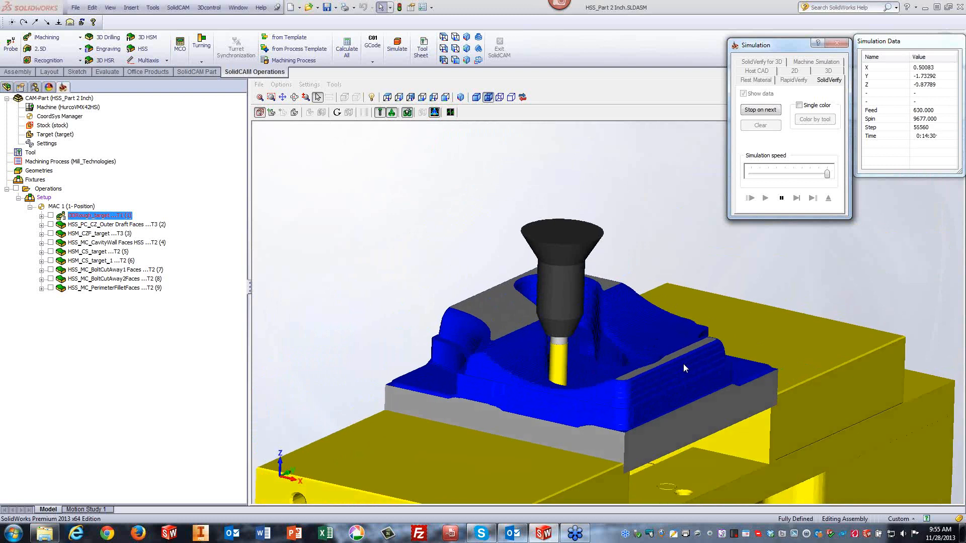
middle_drag(684, 364, 596, 343)
click(828, 199)
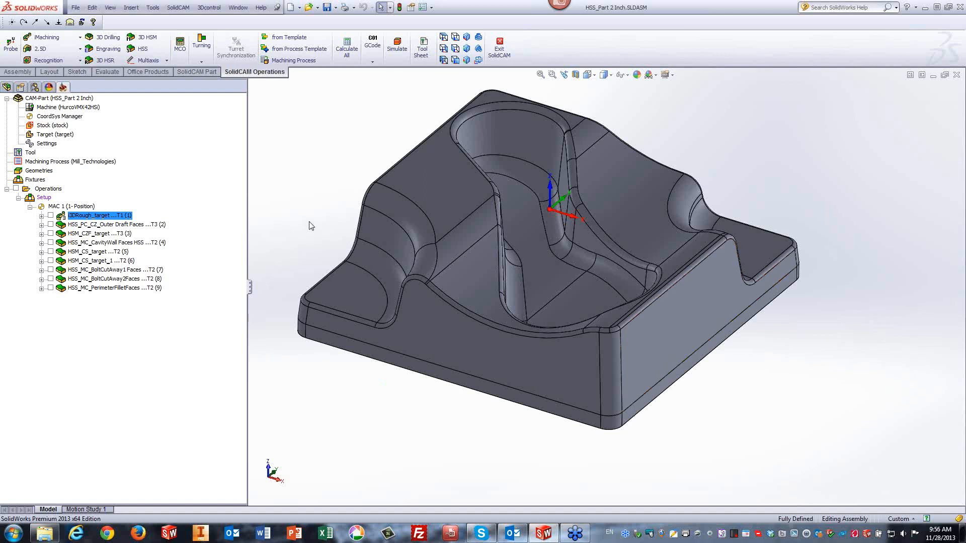
click(667, 331)
Open the HSS_PC_CZ_Outer Draft Faces operation and show its Outer Draft Faces drive surface on the model from several angles.
click(100, 225)
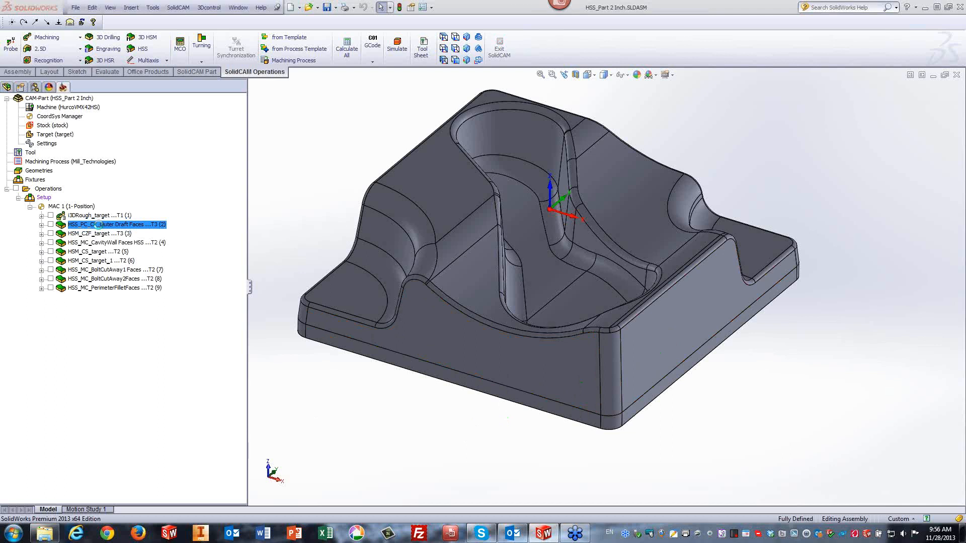
double_click(99, 227)
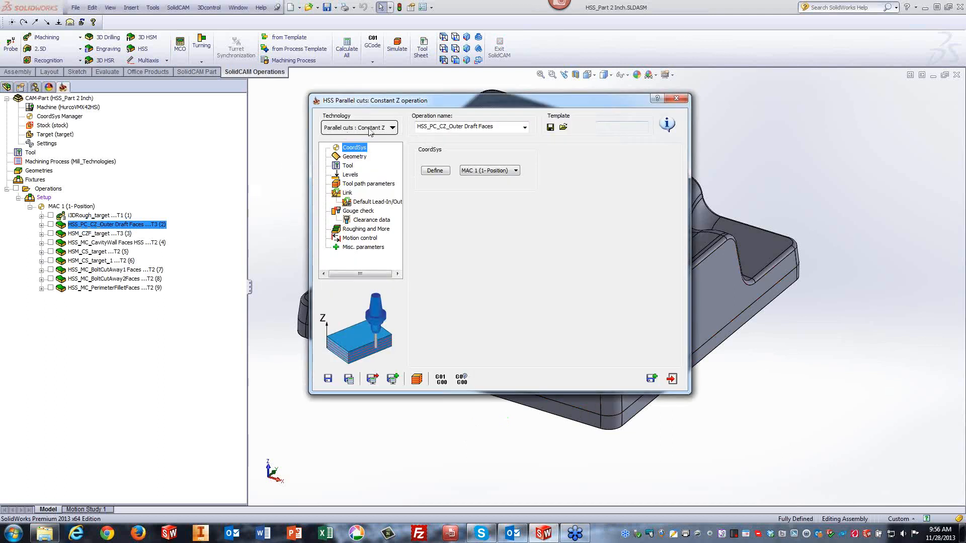
click(359, 157)
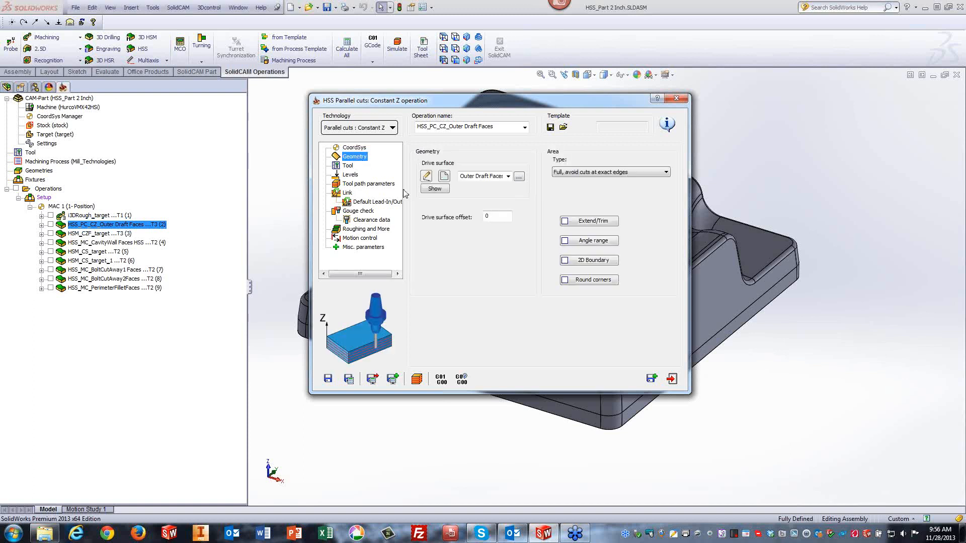
click(429, 189)
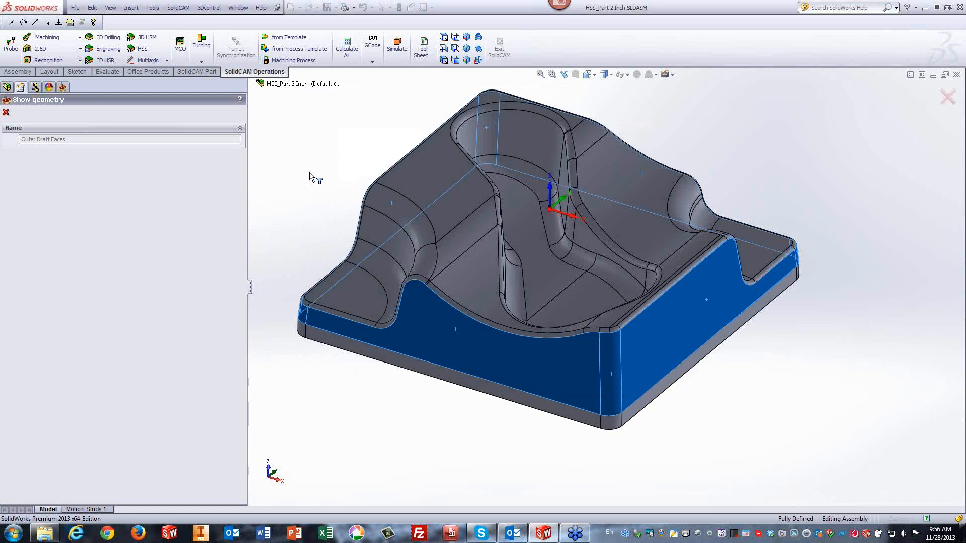
middle_drag(309, 173, 466, 292)
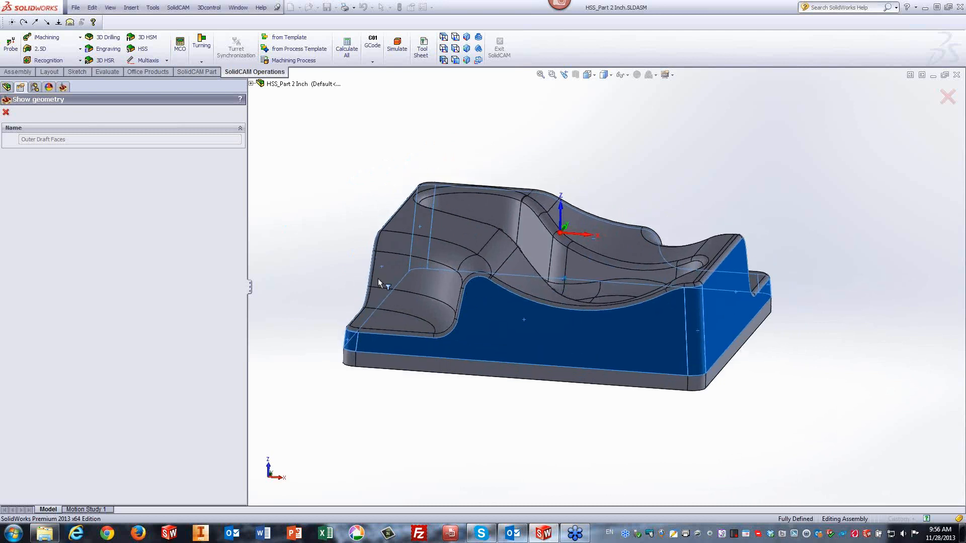
click(6, 111)
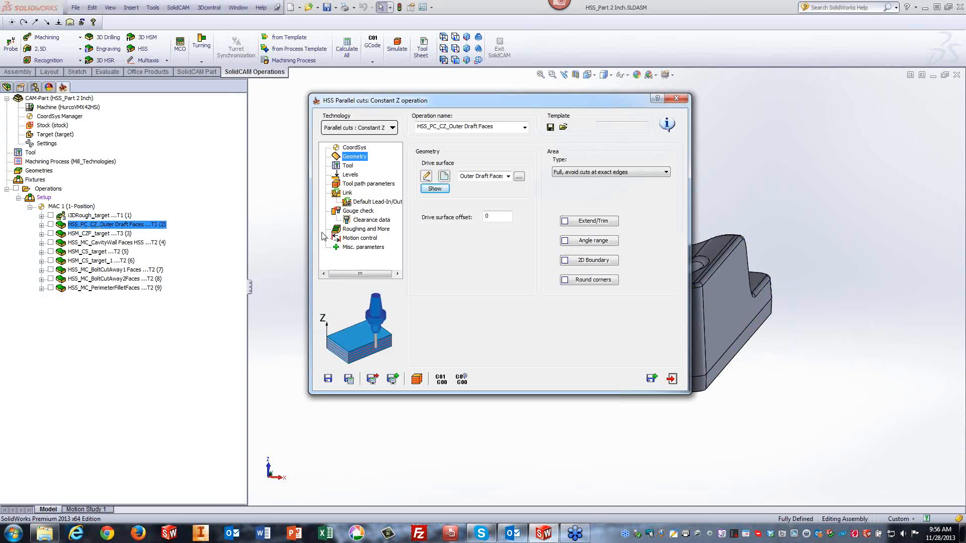
Review the surface quality and sorting parameters of the Constant Z operation, checking the Machine by choices and keeping Regions.
click(373, 184)
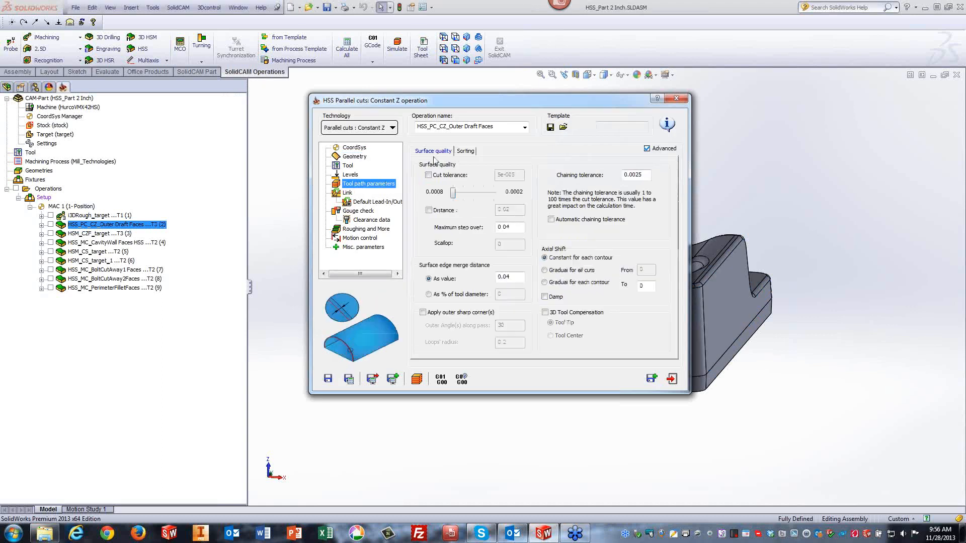
click(463, 153)
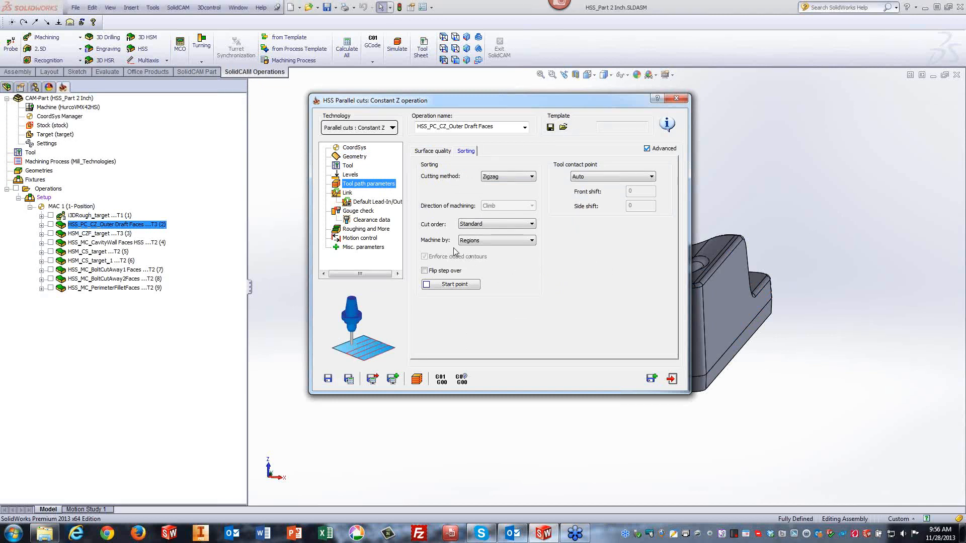
click(475, 242)
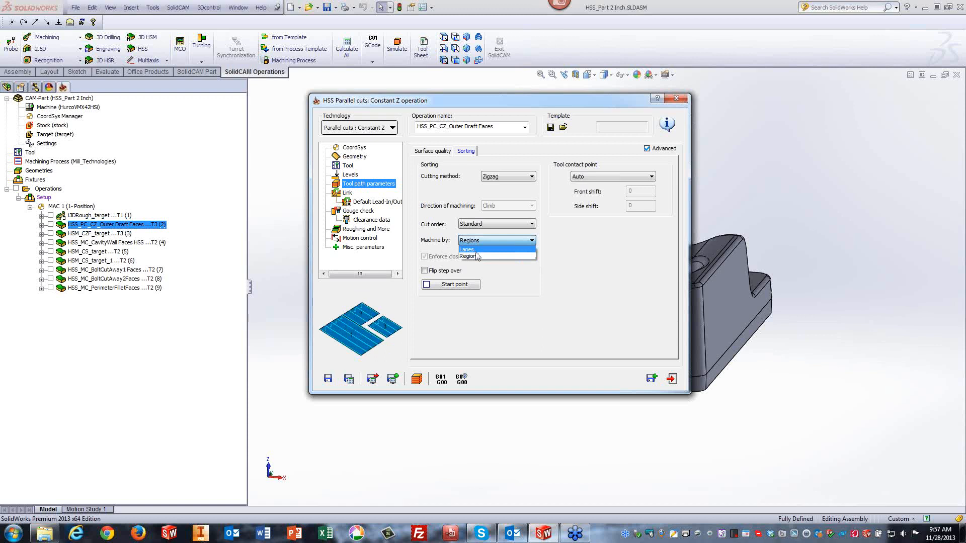
click(477, 257)
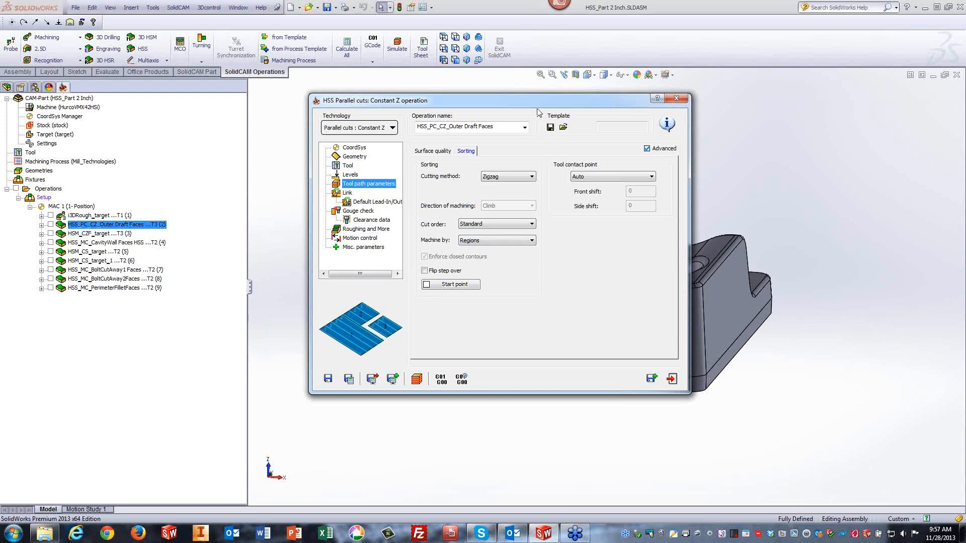
drag(537, 104, 188, 170)
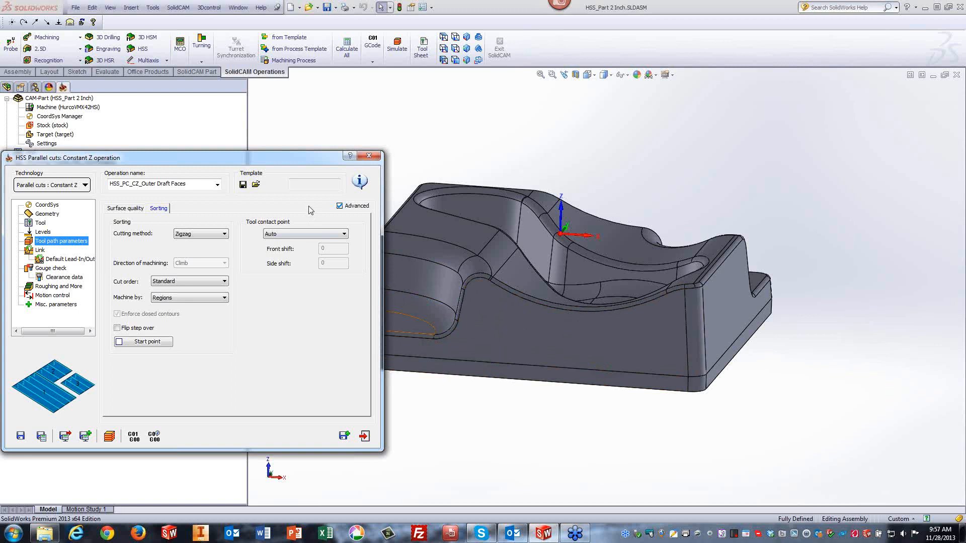
drag(290, 163, 508, 131)
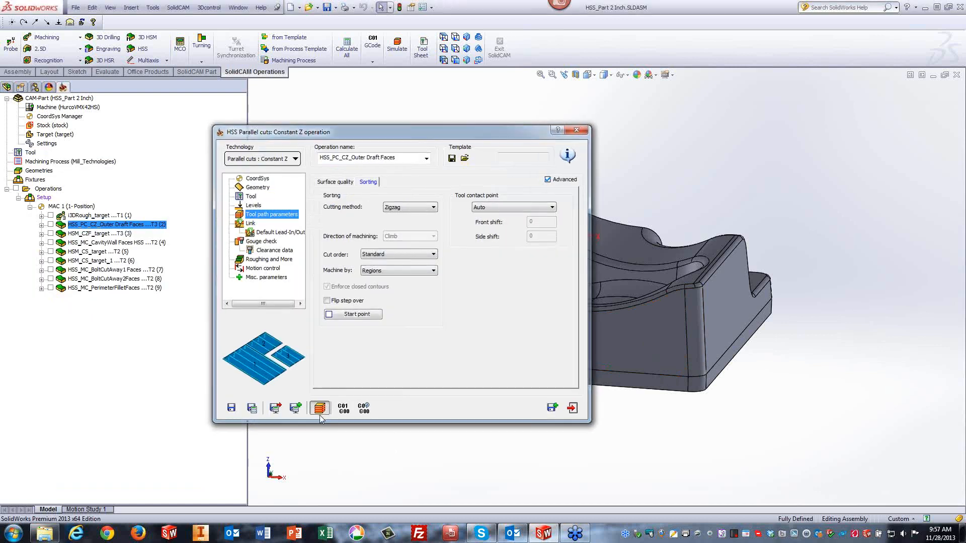
Simulate the outer draft faces toolpath on the model in Host CAD mode, raising the simulation speed during playback.
click(316, 405)
drag(800, 174, 793, 176)
click(765, 197)
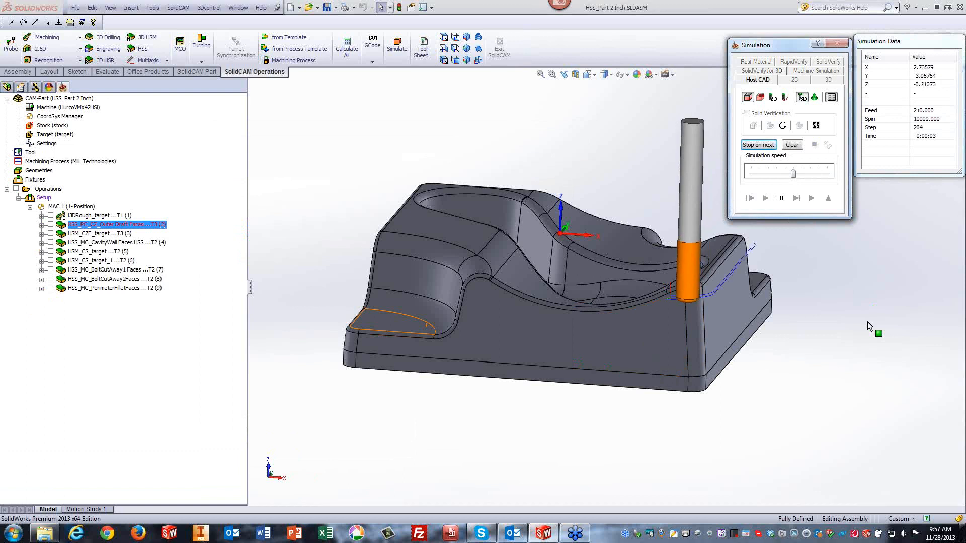
drag(794, 174, 810, 174)
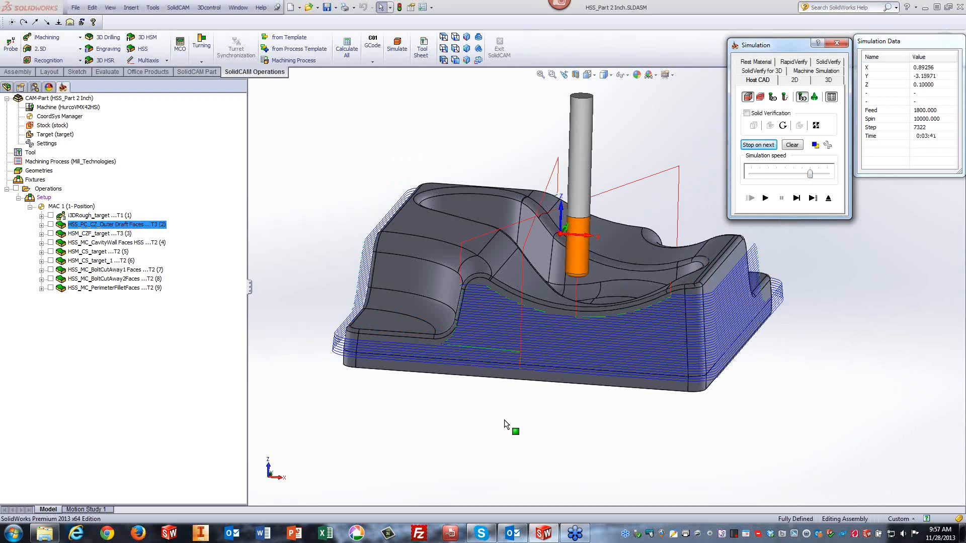
Inspect the Constant Z passes around the part's outer walls from several sides, and exit the simulation and the operation.
click(505, 421)
key(Right)
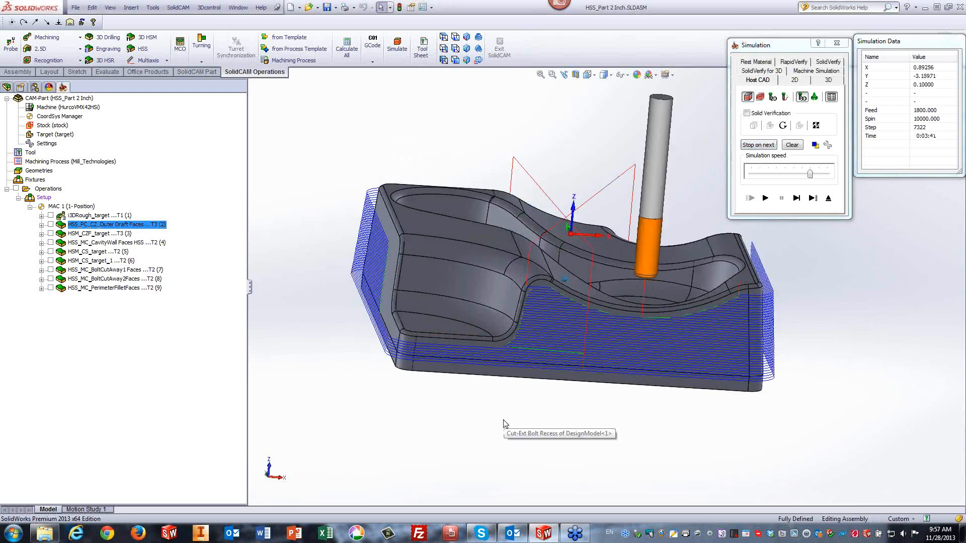
middle_drag(504, 420, 699, 293)
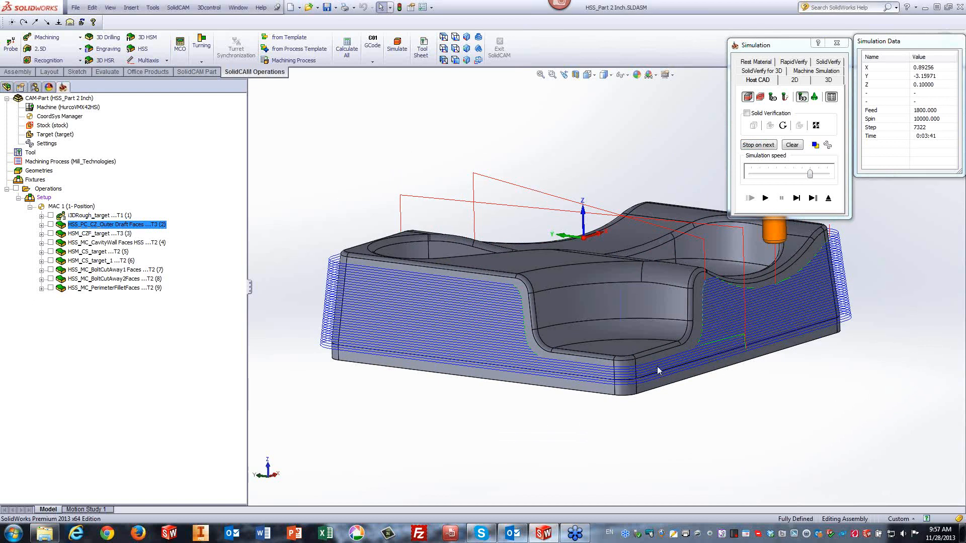
mouse_move(690, 364)
middle_down()
mouse_move(657, 367)
mouse_move(671, 374)
mouse_move(521, 371)
mouse_move(468, 344)
mouse_move(806, 326)
middle_up()
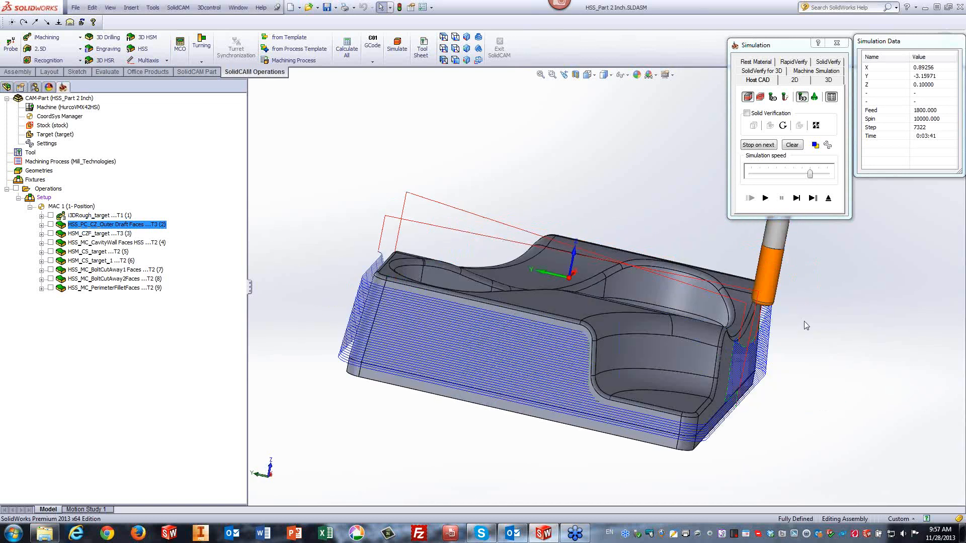
key(Escape)
click(573, 411)
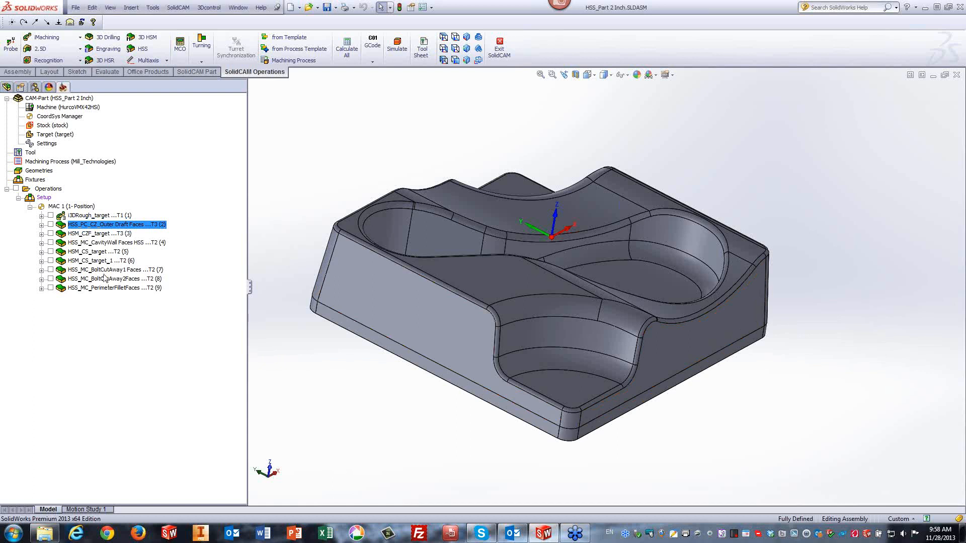
Open the HSM_CZF_target operation, check its tool, and show the user-defined contour constraint boundary on the model.
double_click(96, 235)
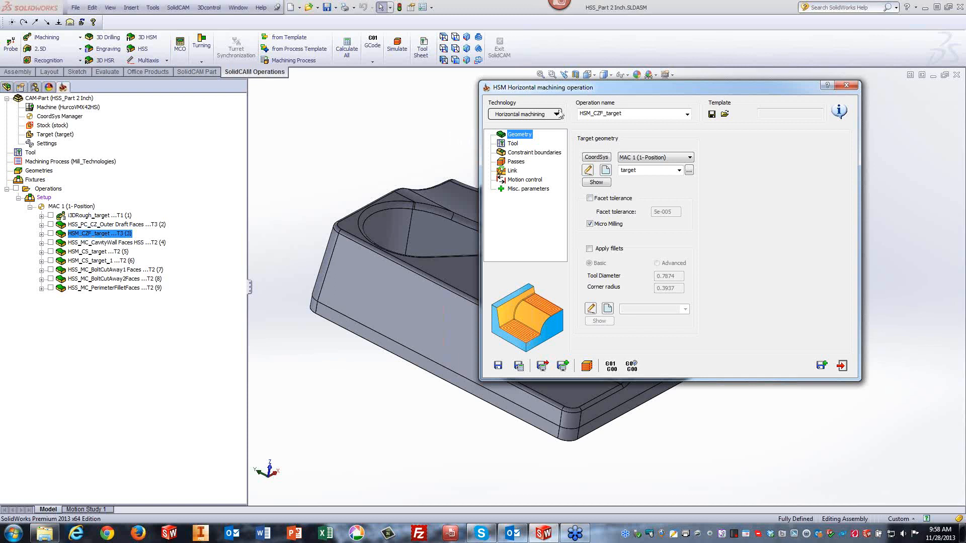
click(514, 145)
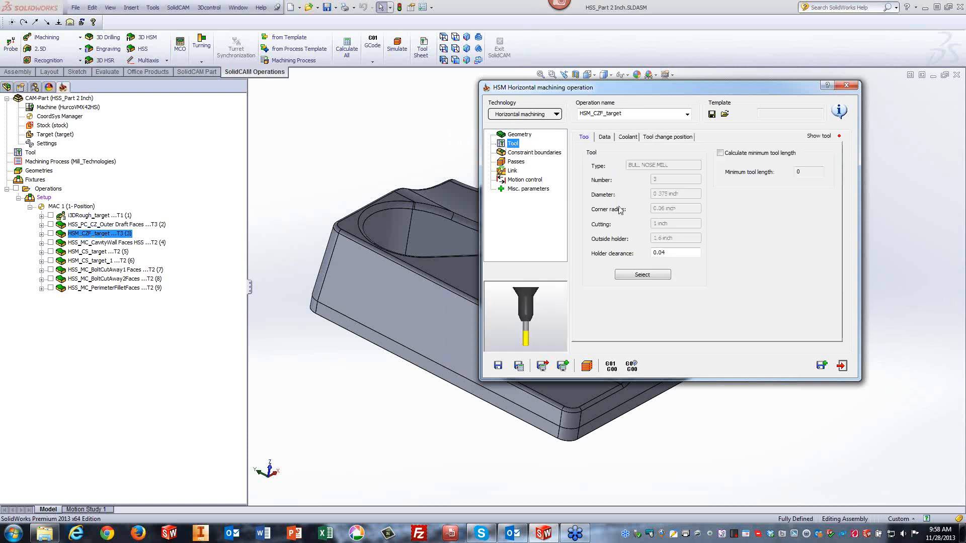
click(531, 153)
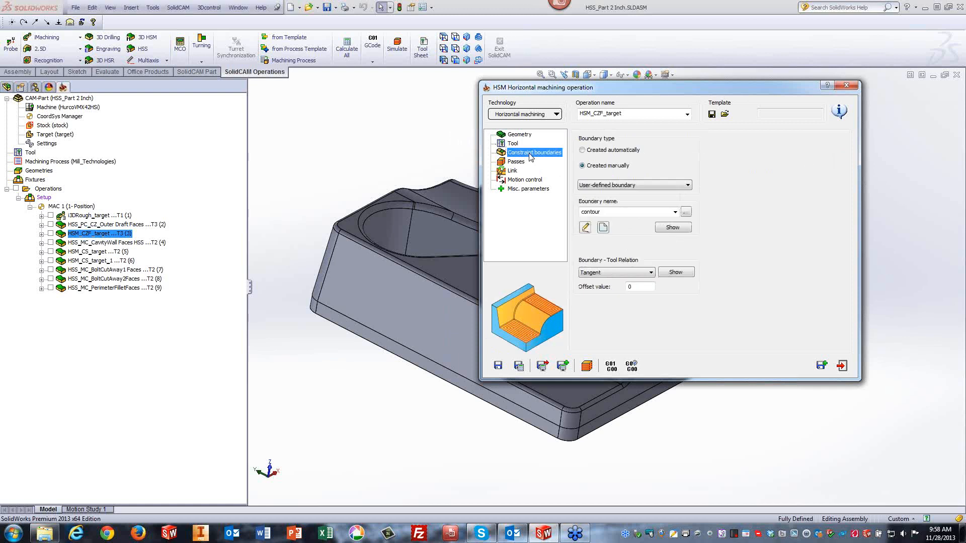
click(673, 228)
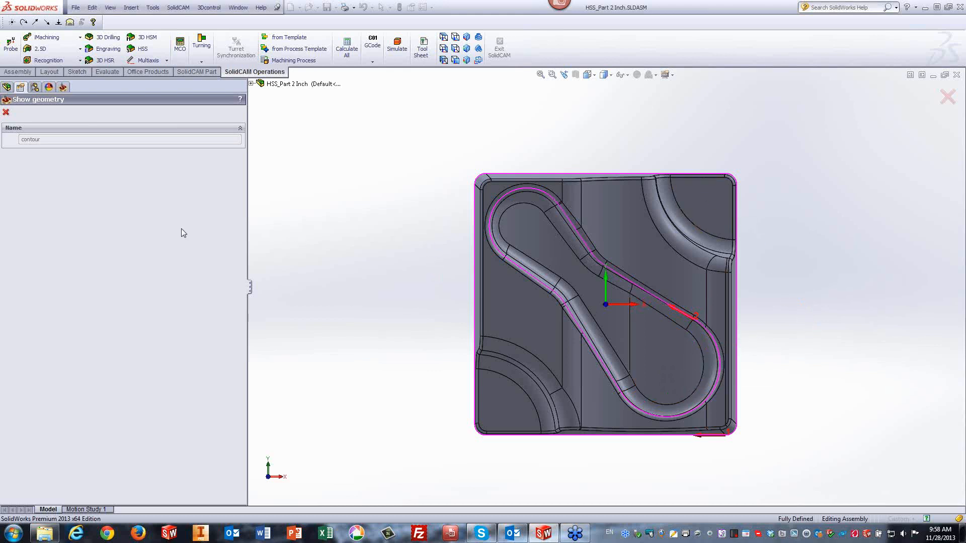
click(6, 112)
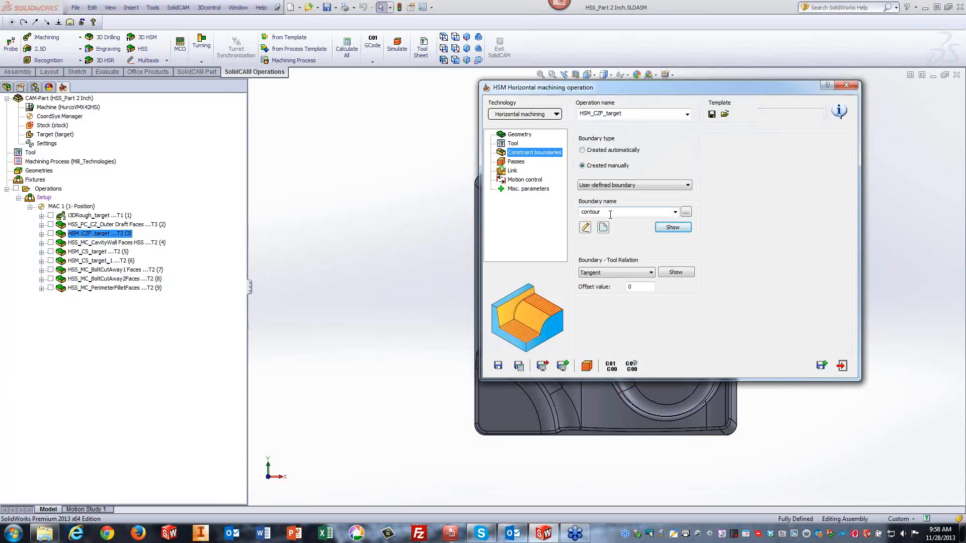
Review the Horizontal machining passes, simulate their toolpath in Host CAD mode, and exit the operation.
click(514, 162)
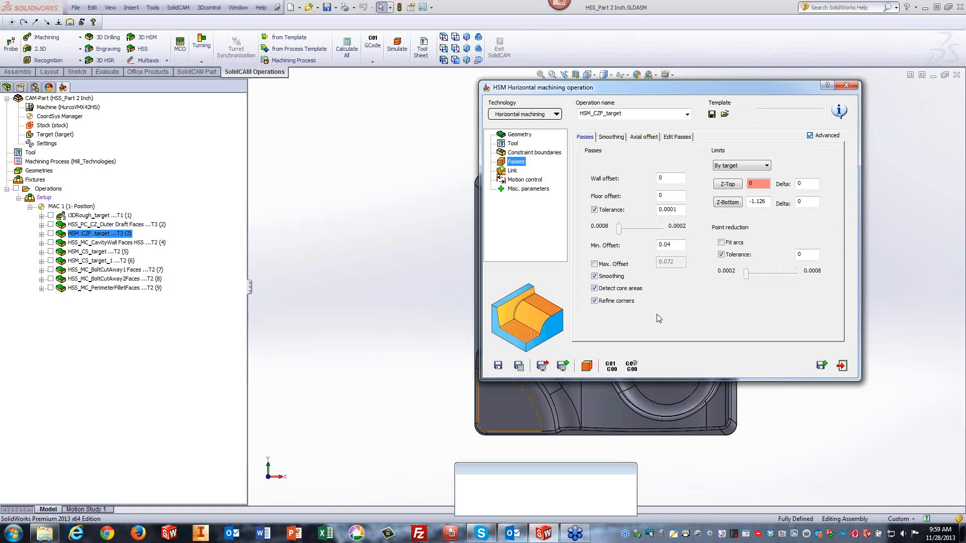
click(588, 367)
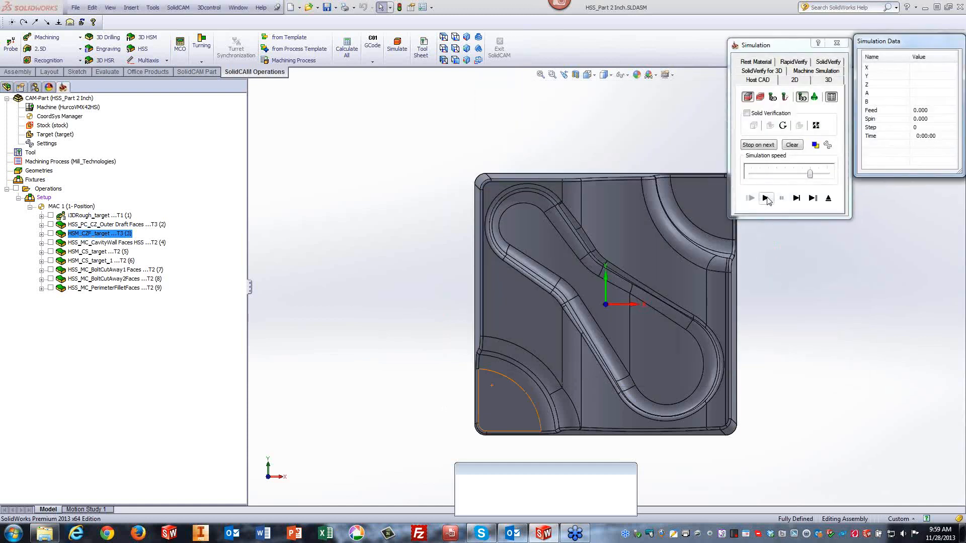
click(765, 198)
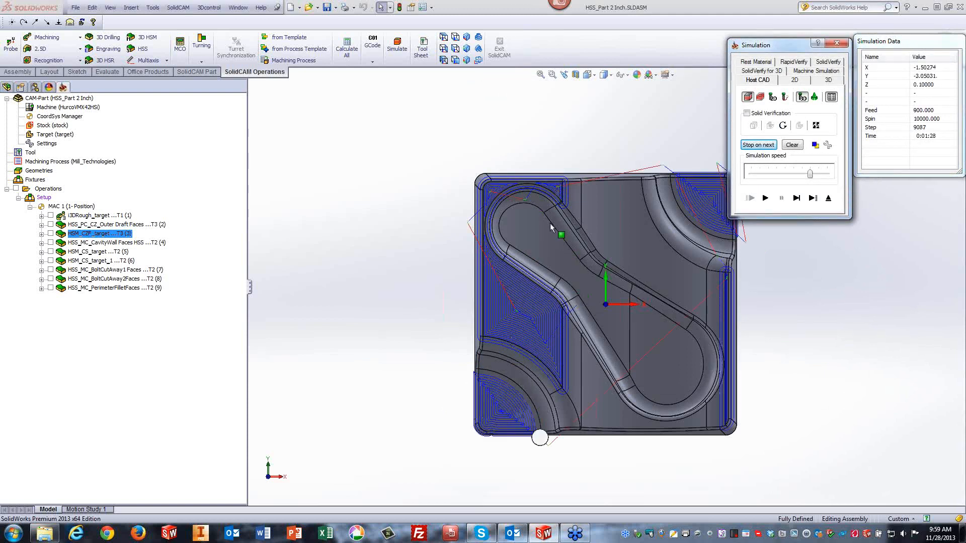
click(605, 122)
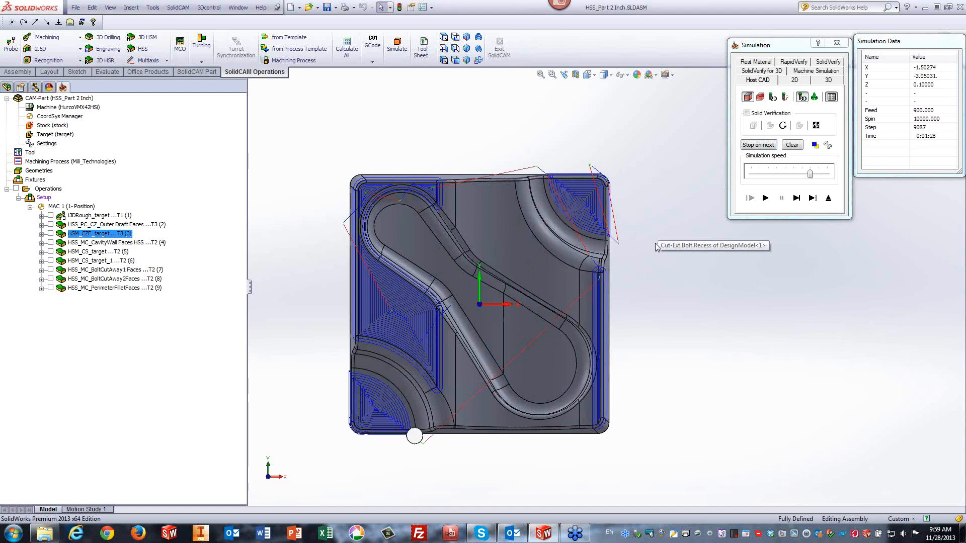
click(828, 199)
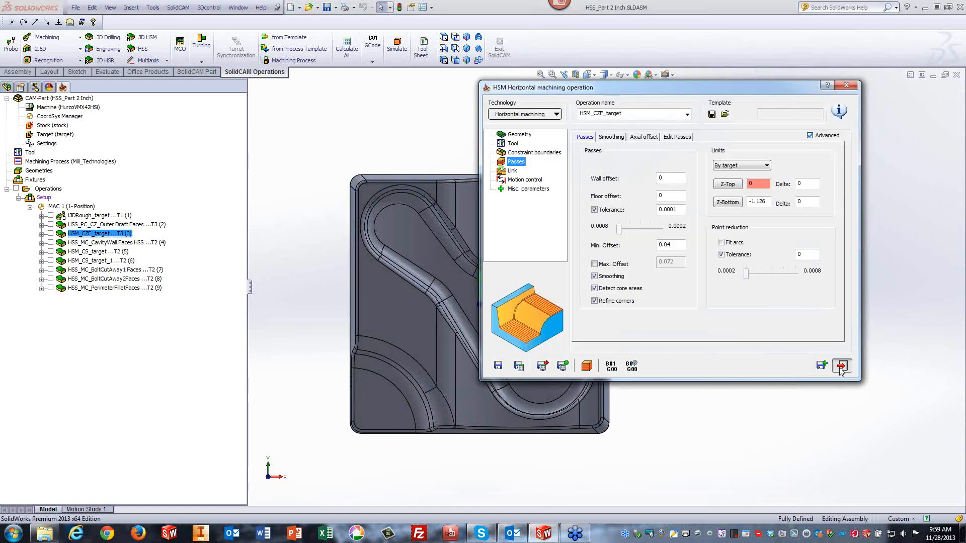
click(841, 367)
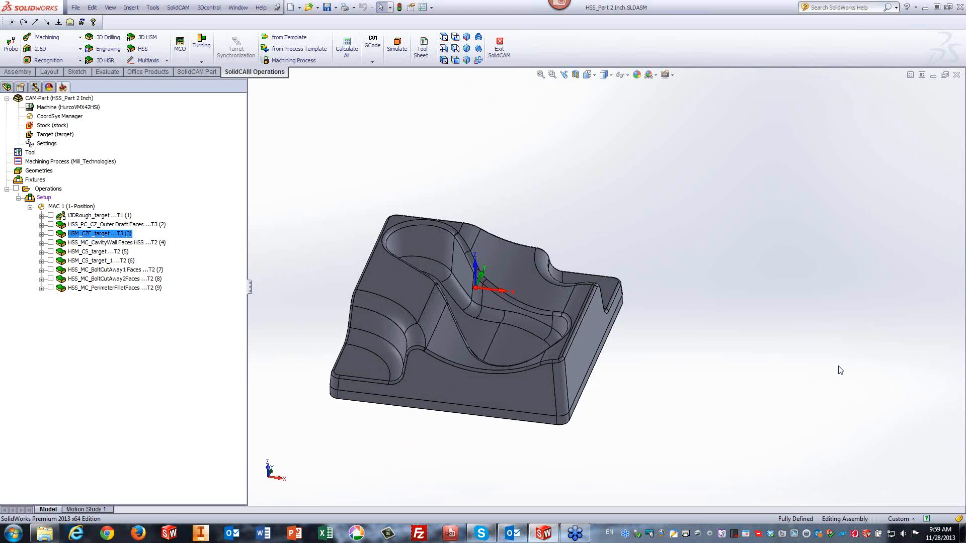
Open the HSM_CS_target_1 operation for editing and collapse its dialog temporarily to examine the faces on the model.
click(79, 262)
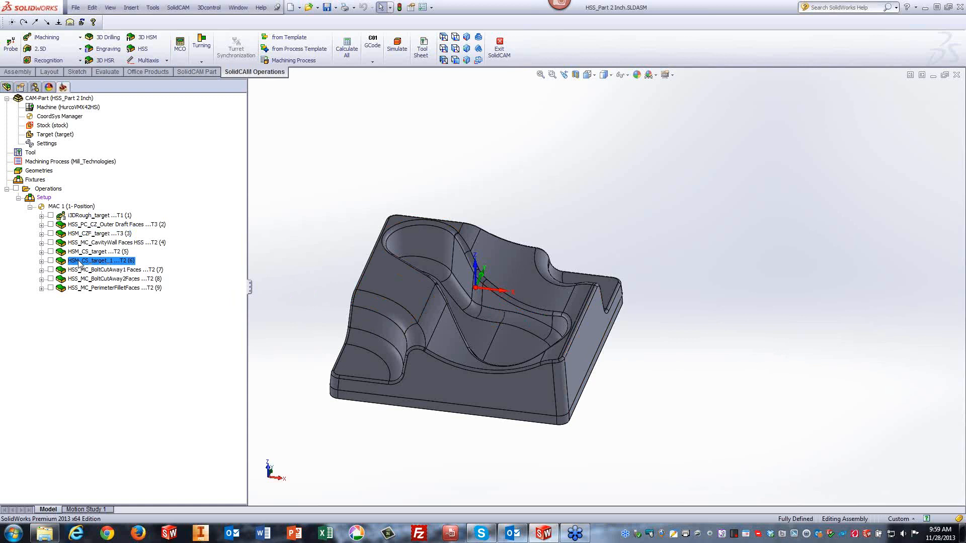
right_click(100, 265)
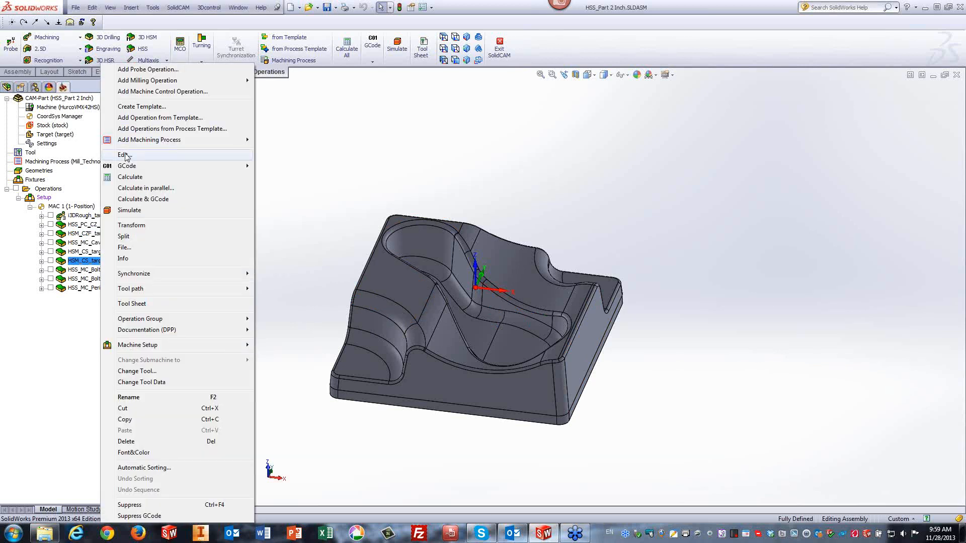
click(125, 156)
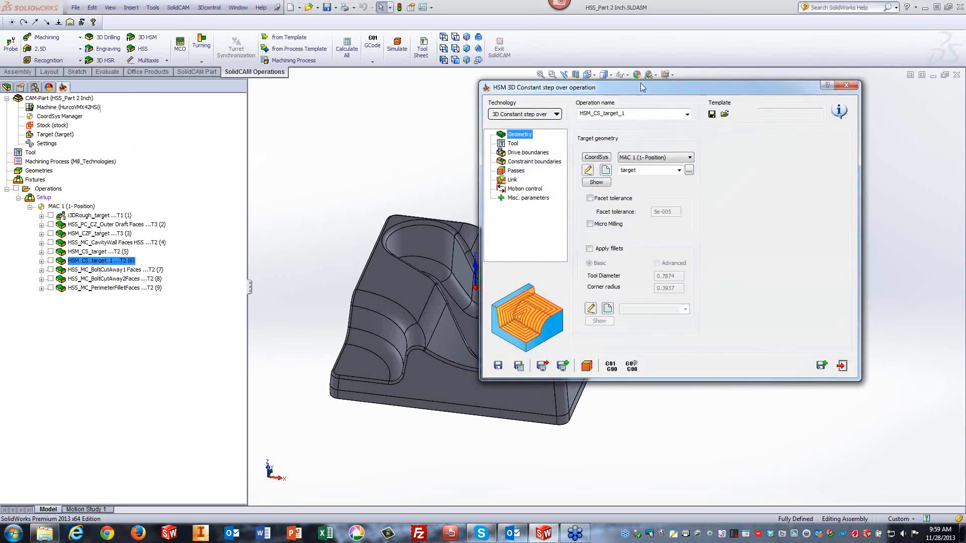
double_click(641, 87)
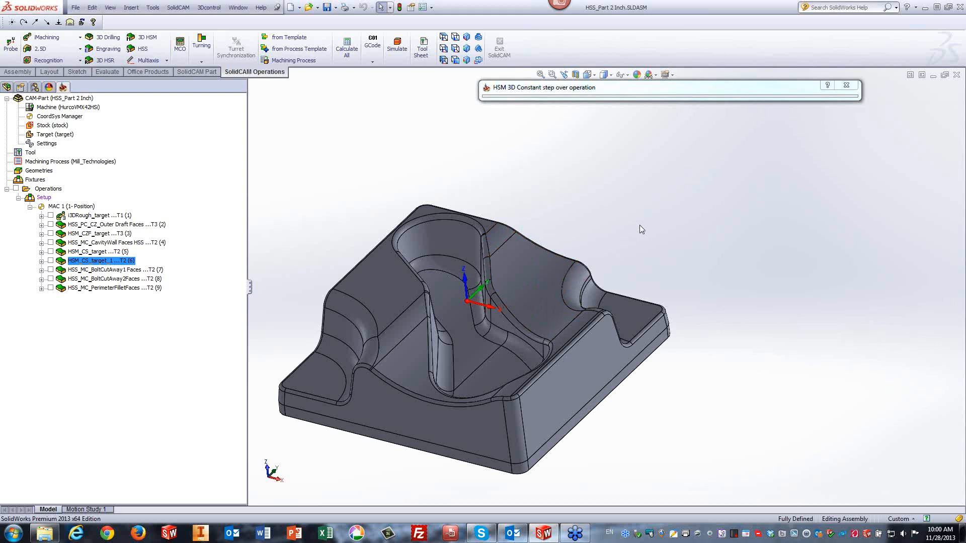
click(644, 90)
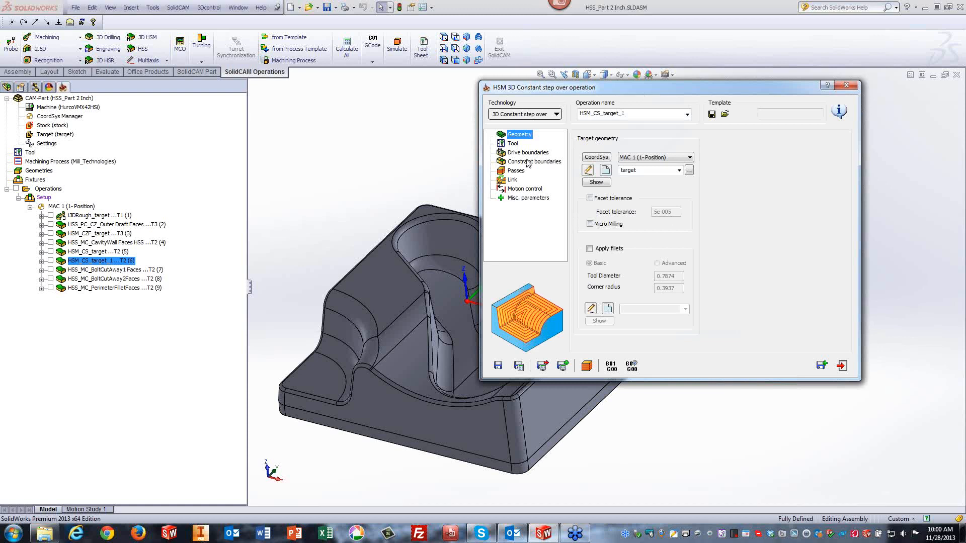
Review the passes parameters of the 3D Constant step over operation, checking the horizontal and vertical step over.
click(514, 172)
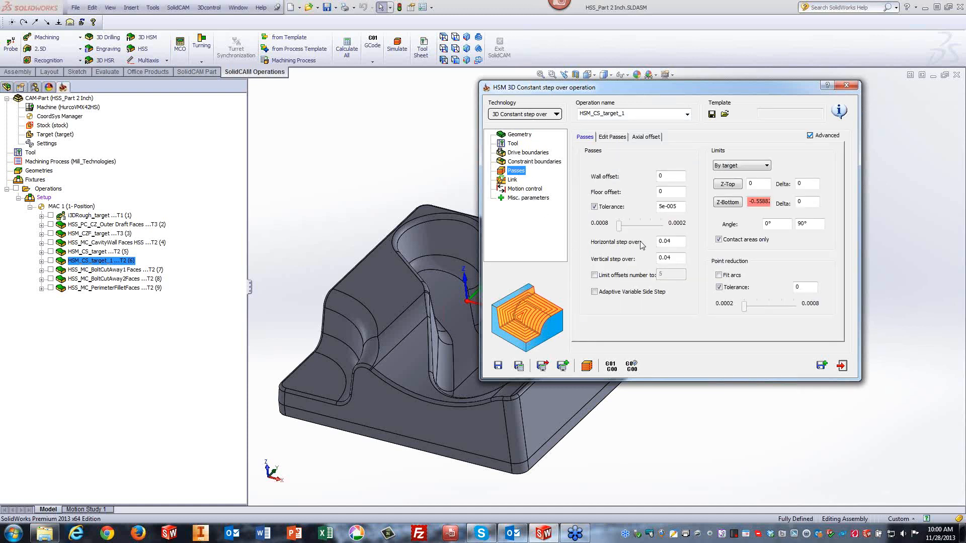
click(677, 239)
click(678, 258)
click(677, 241)
Simulate the HSM_CS_target_1 toolpath in Host CAD mode from a reduced speed, raising the speed during playback.
click(587, 367)
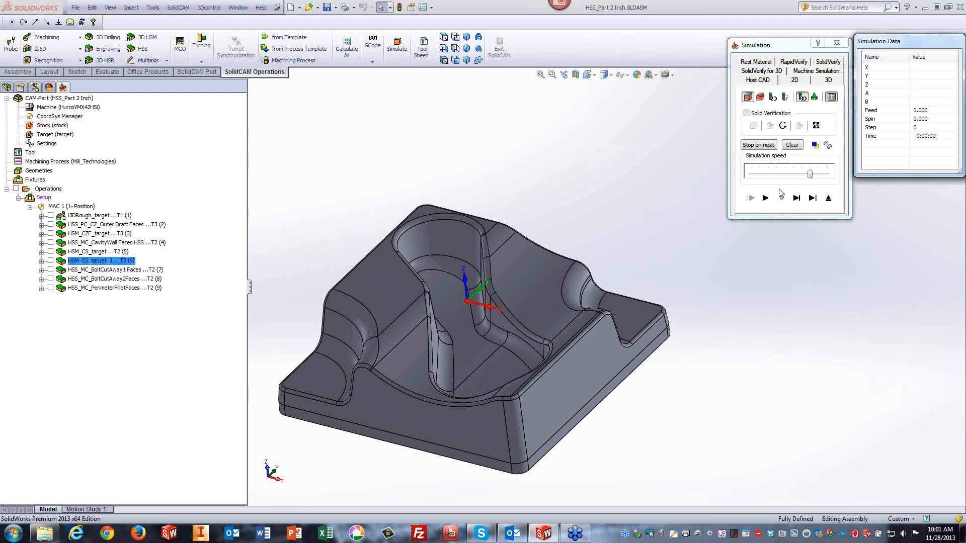
click(785, 174)
click(765, 197)
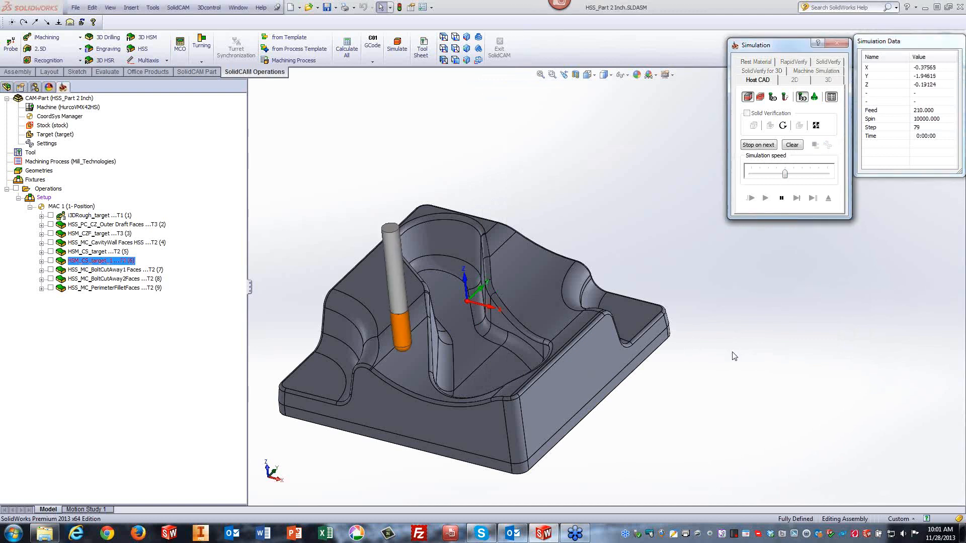
drag(786, 173, 793, 174)
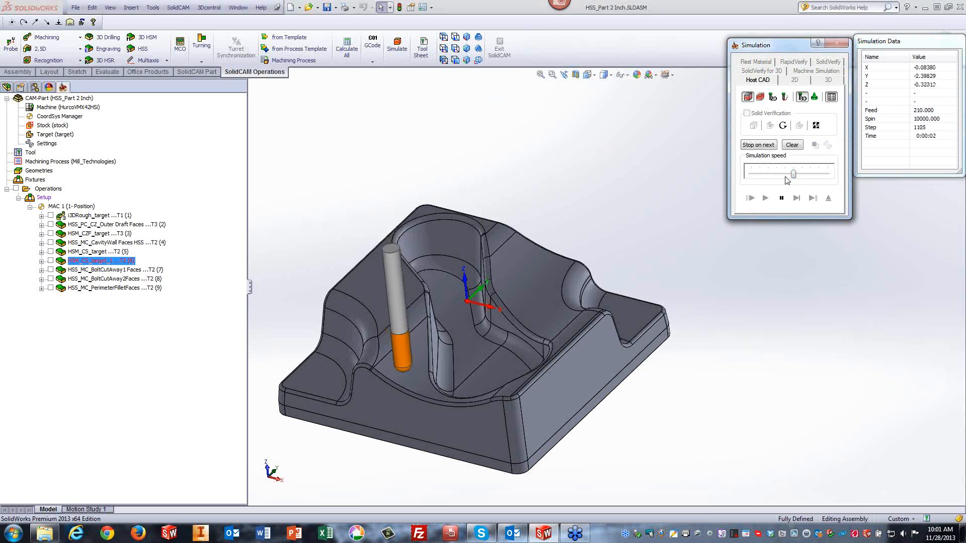
drag(794, 173, 810, 173)
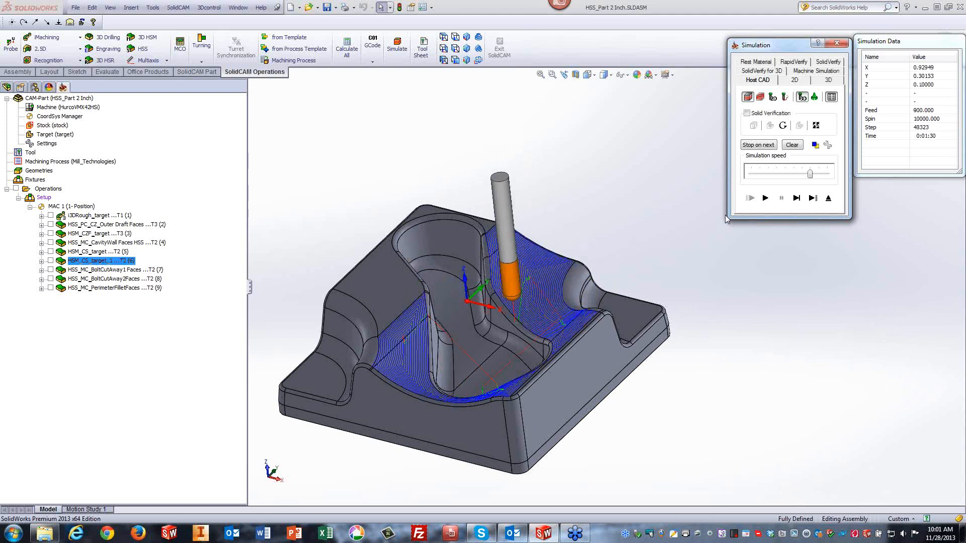
Replay the constant step over simulation from the top view at maximum speed, and exit the simulation and the operation.
click(765, 198)
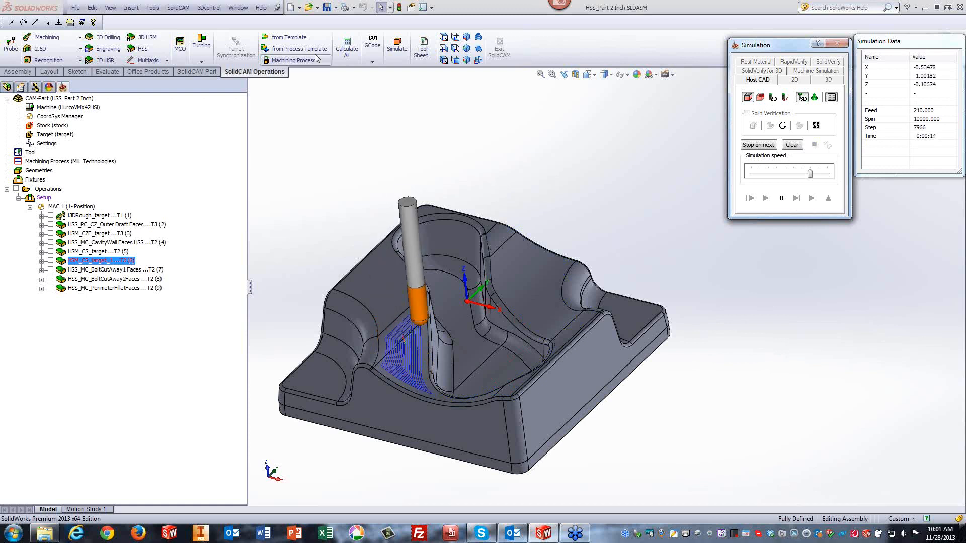
click(444, 37)
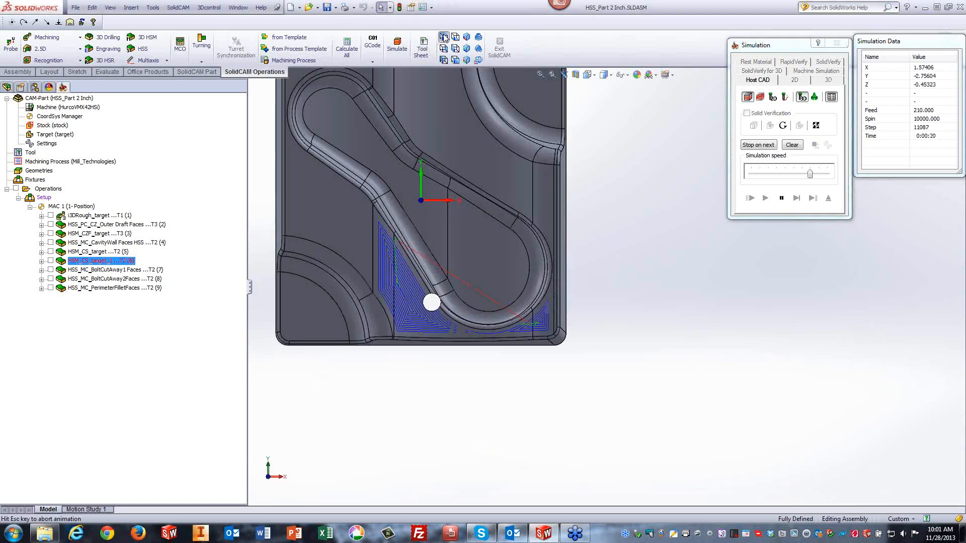
drag(810, 173, 827, 174)
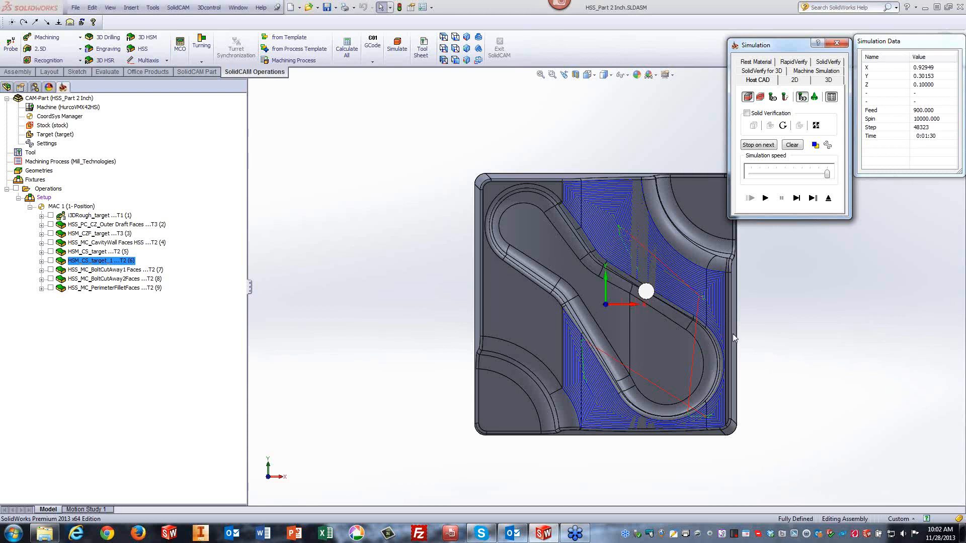
click(828, 198)
click(850, 366)
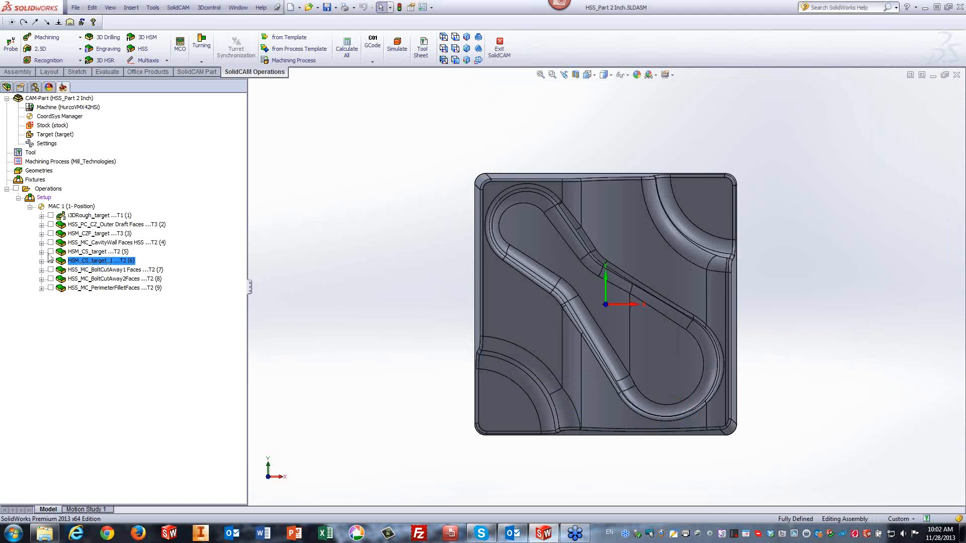
Display the HSM_CS_target toolpath on the cavity floor, and hide it again.
click(50, 252)
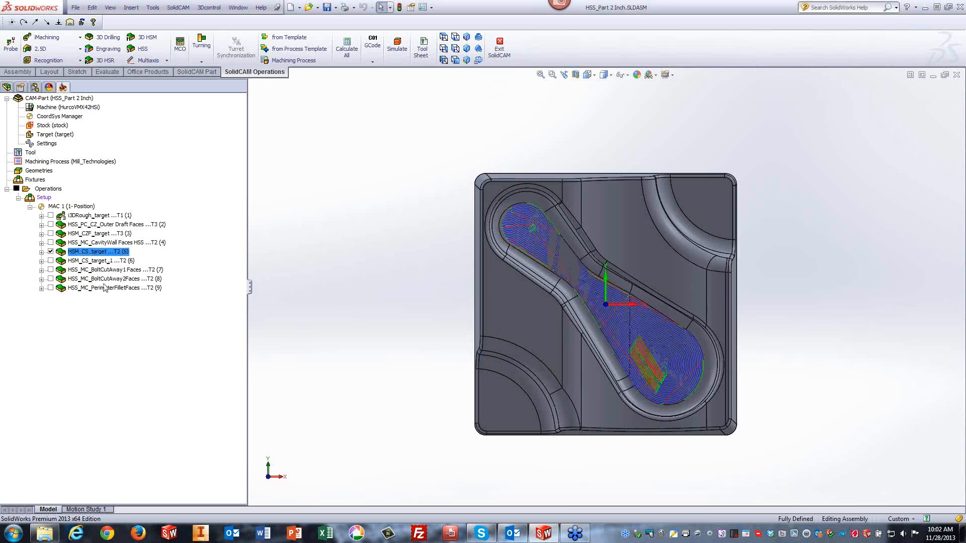
click(50, 252)
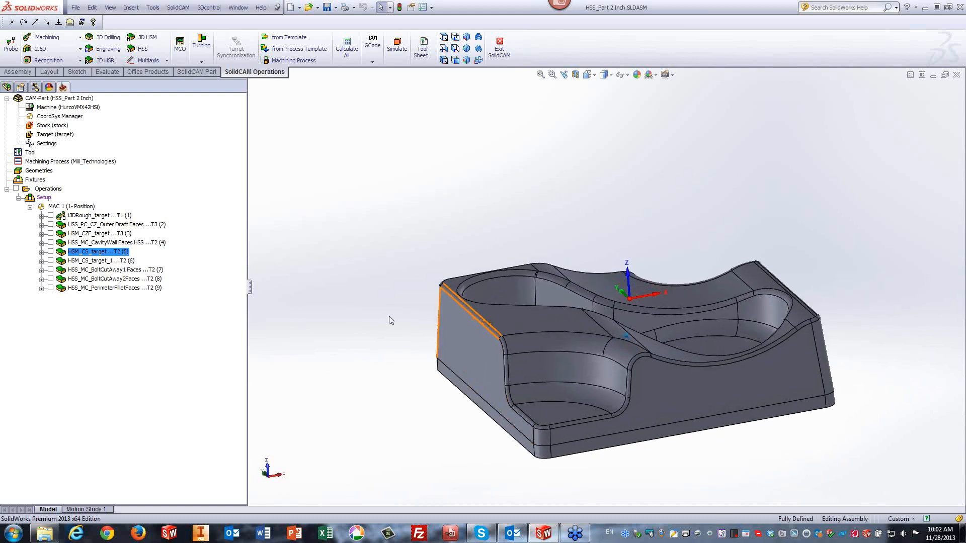
Open the HSS_MC_PerimeterFilletFaces operation and inspect its PerimeterFilletFaces drive surface on the model.
click(80, 288)
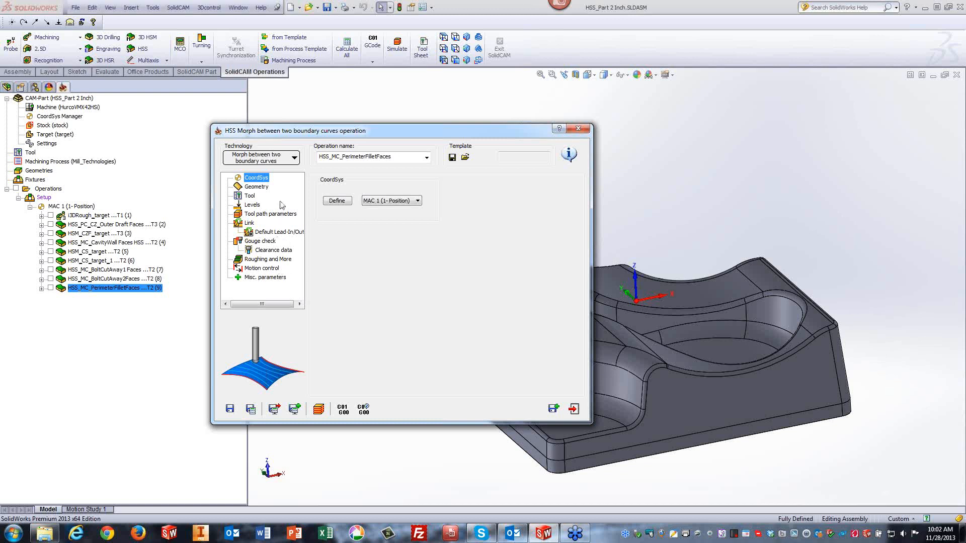
click(254, 187)
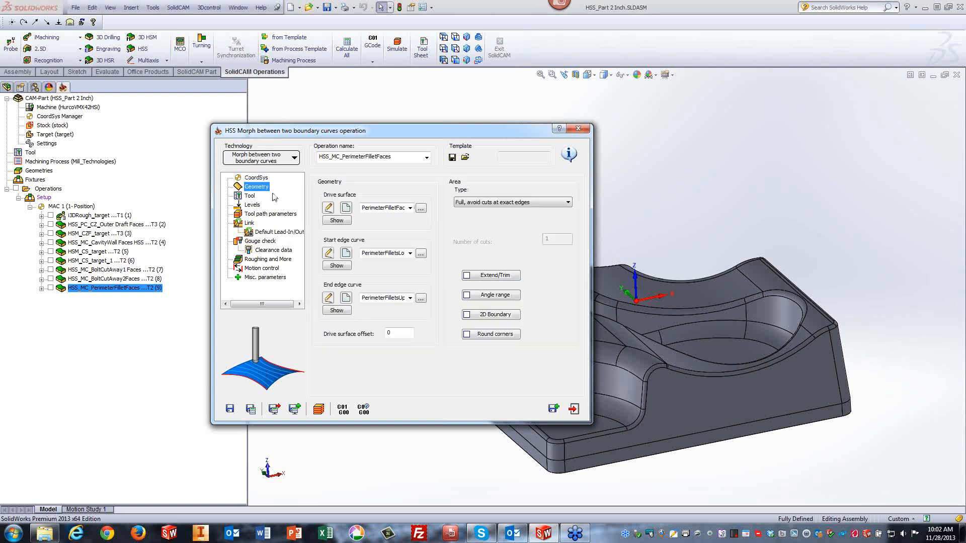
click(346, 224)
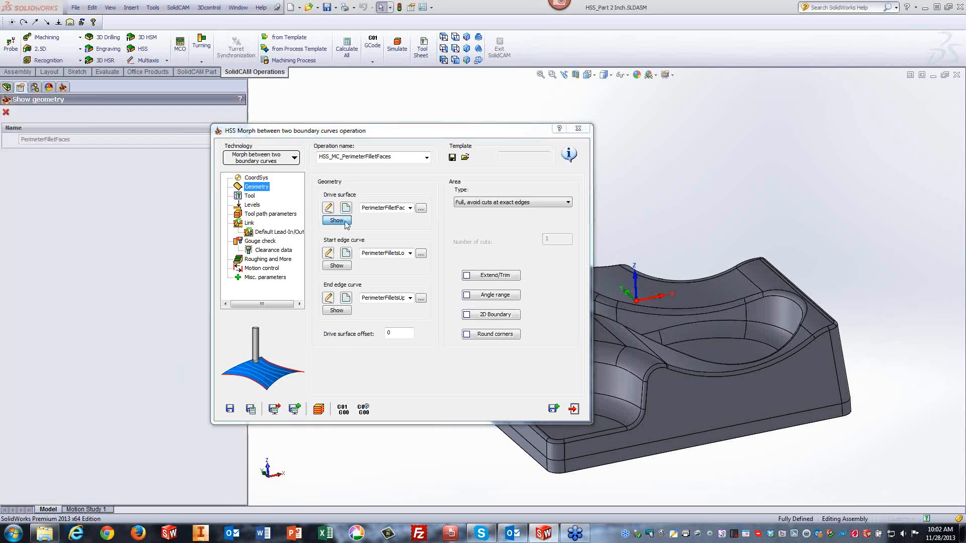
middle_drag(453, 199, 496, 271)
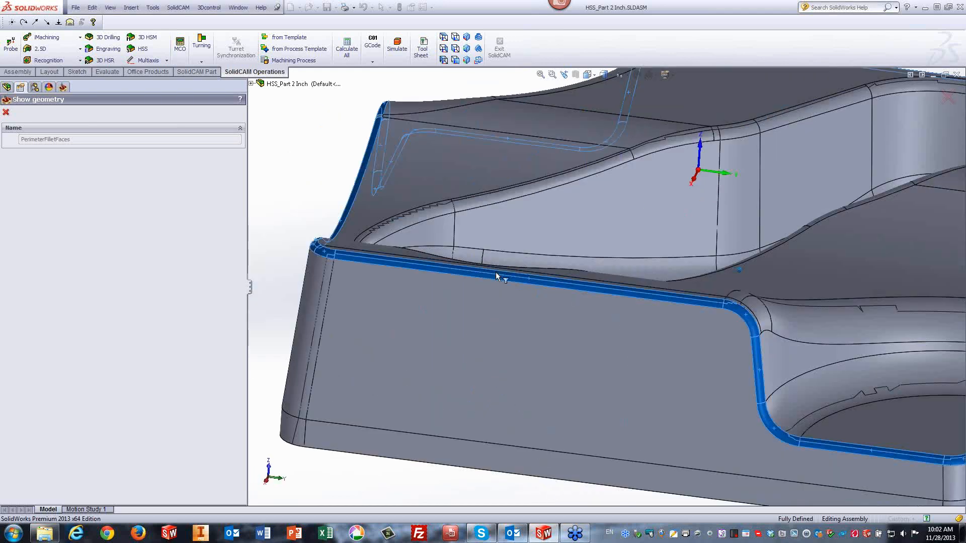
click(5, 111)
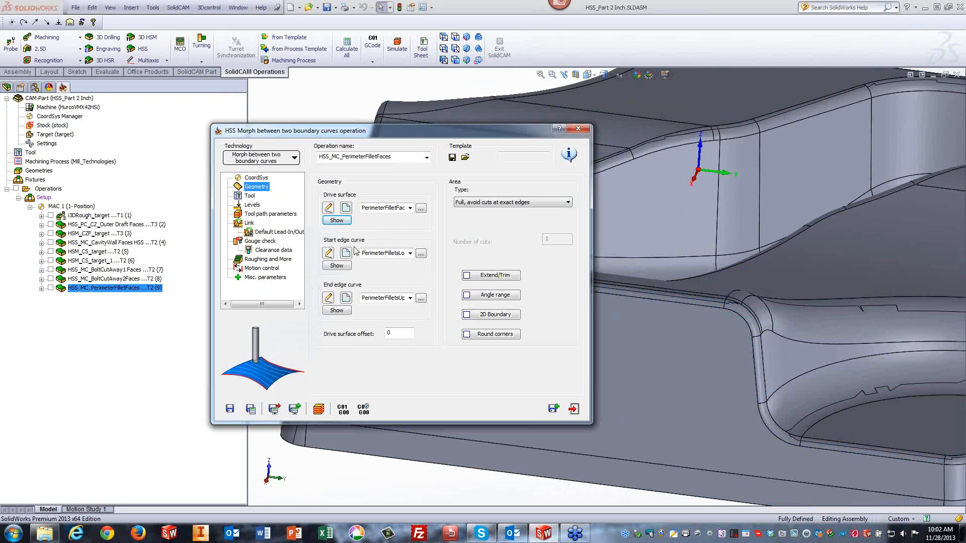
Show the PerimeterFilletsLowerDrvCrv start edge curve and inspect it around the part's perimeter.
click(336, 265)
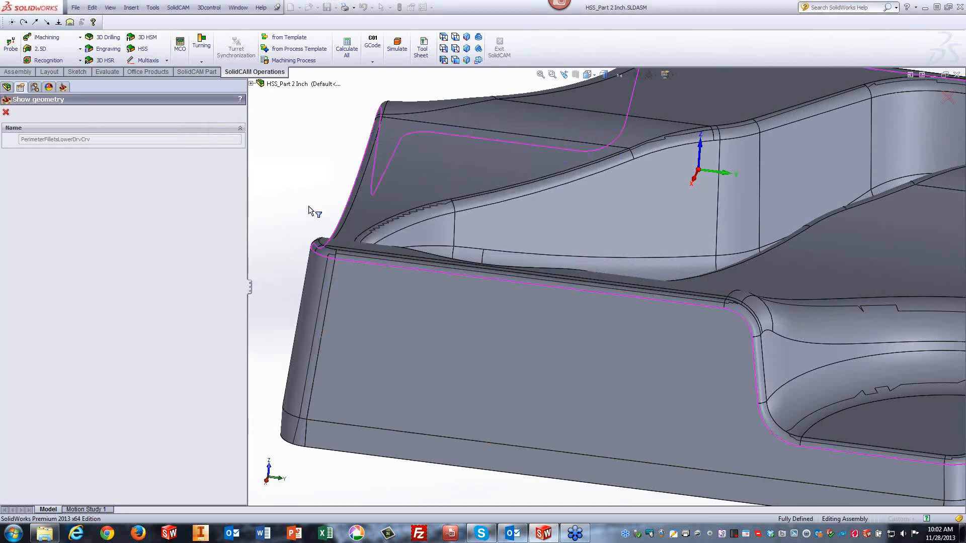
middle_drag(307, 206, 364, 229)
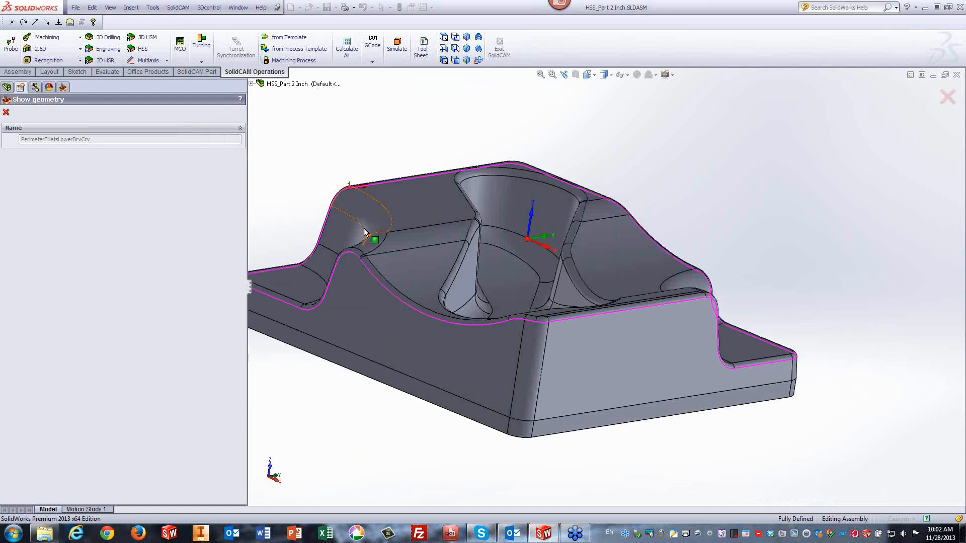
click(6, 112)
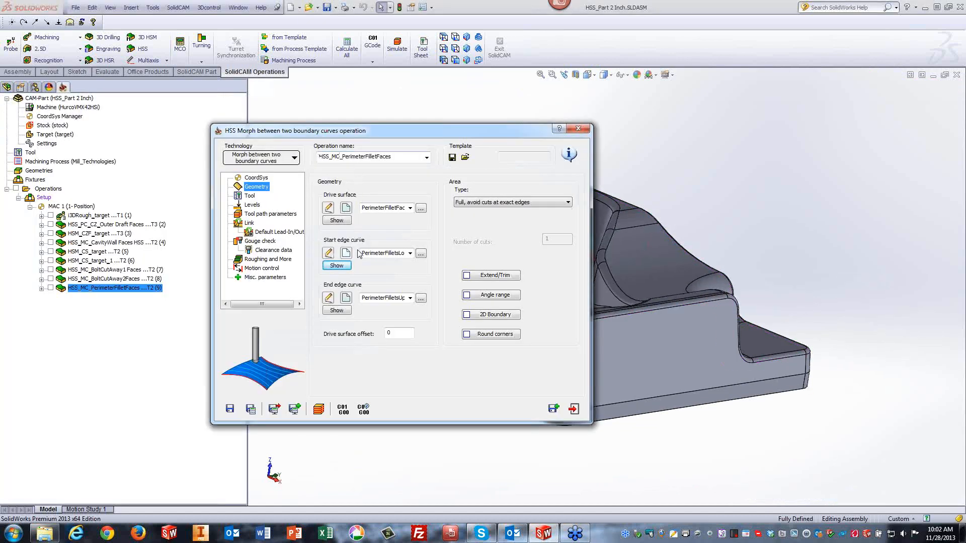
Show the end edge curve of the perimeter fillet operation, and simulate its toolpath on the model before closing the operation.
click(334, 309)
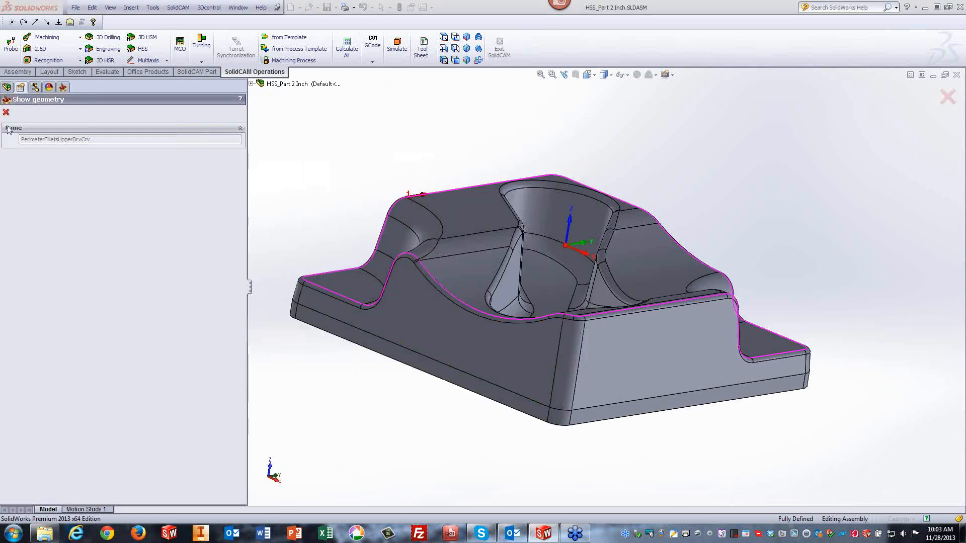
click(5, 112)
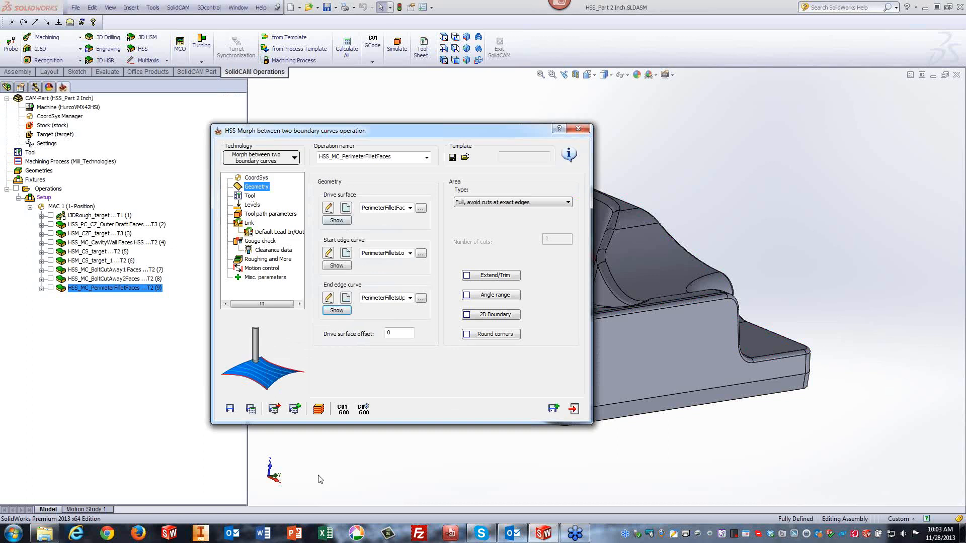
click(325, 411)
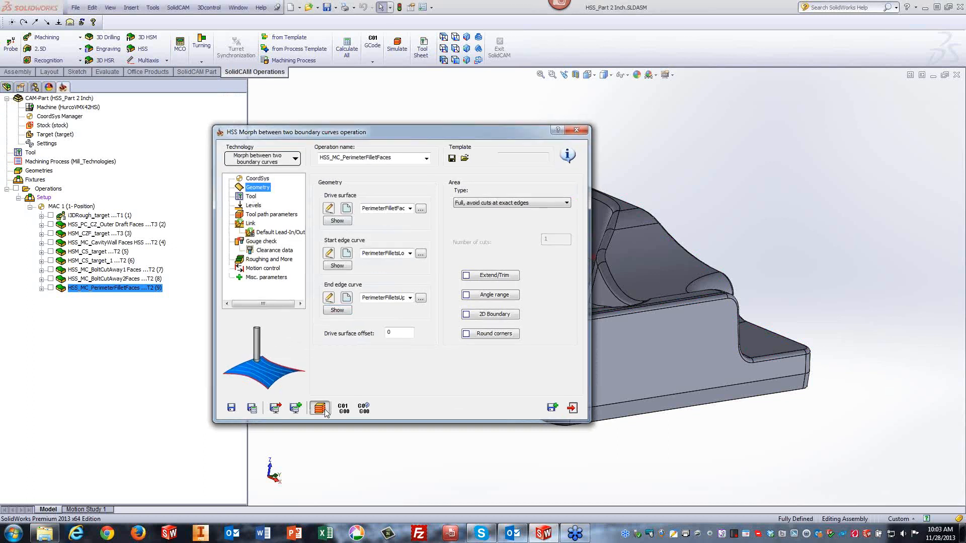
click(811, 175)
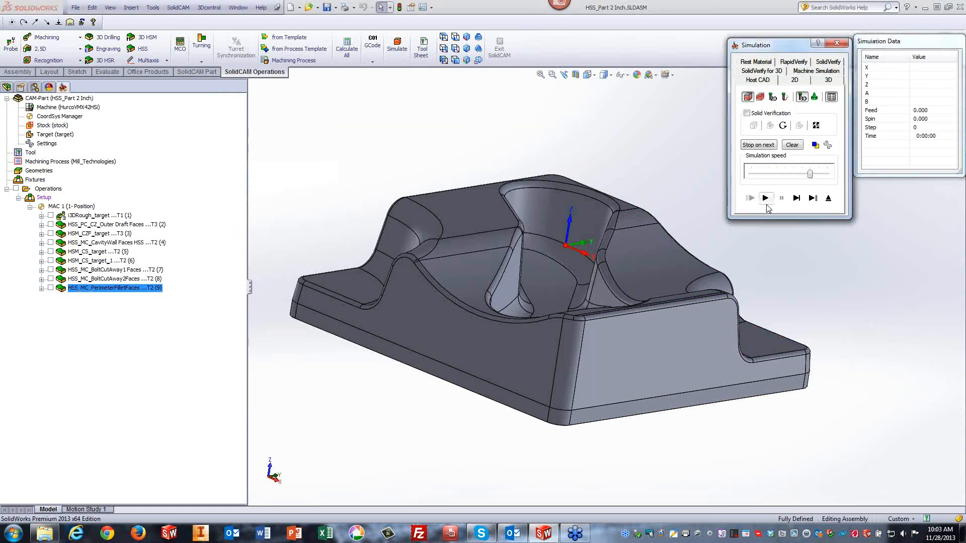
click(766, 198)
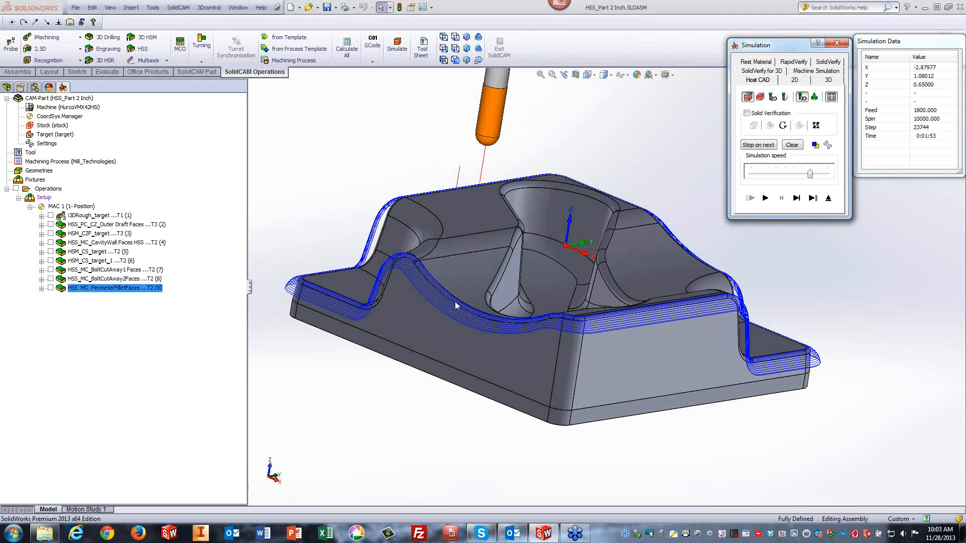
click(800, 276)
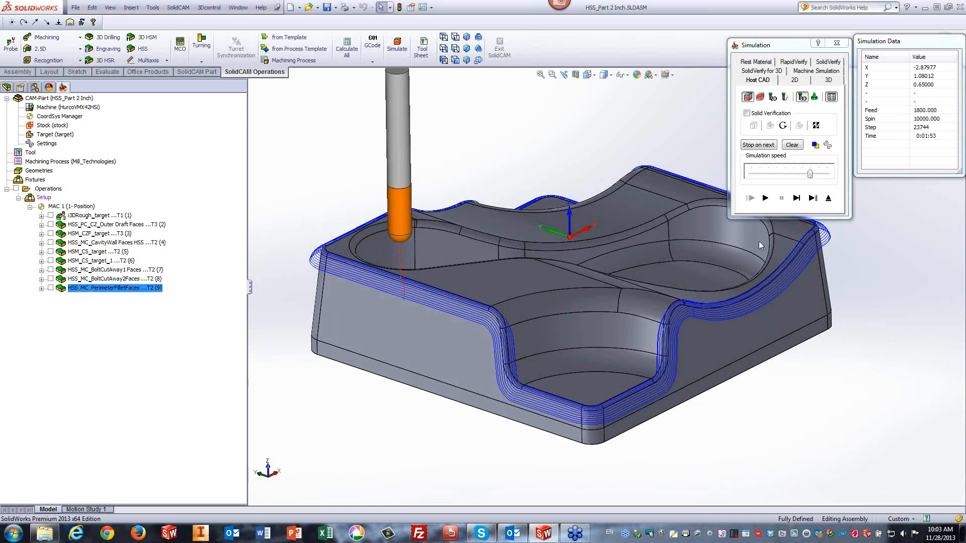
click(829, 198)
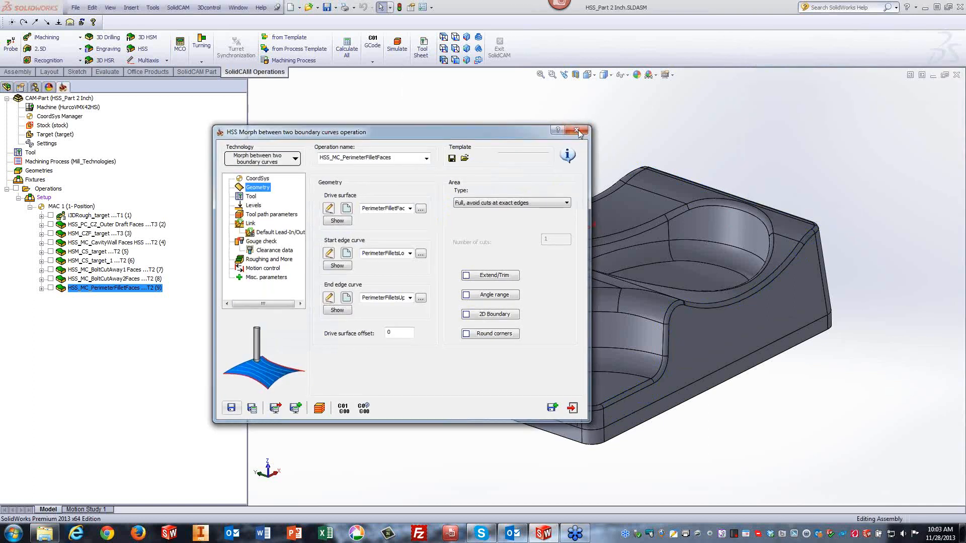
click(577, 130)
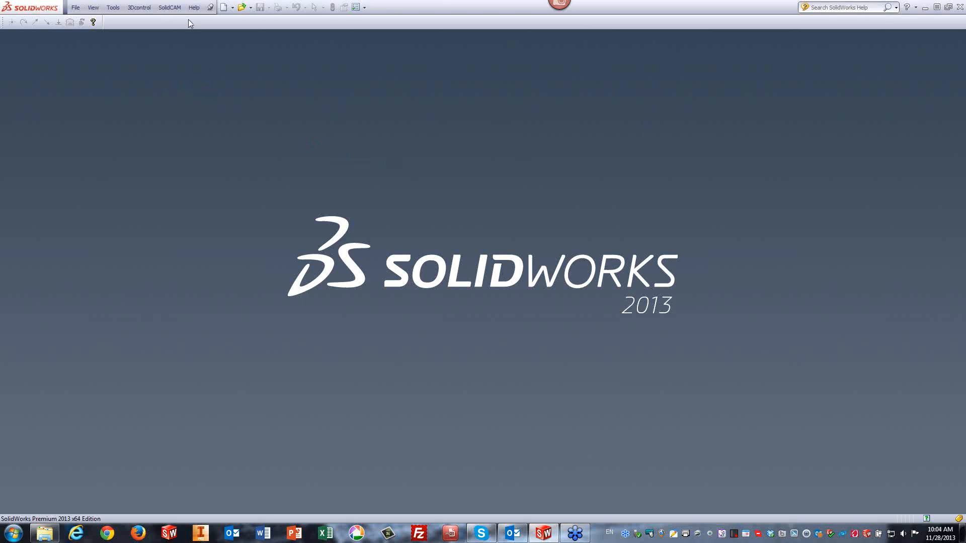
Open the CAM part 03 IMACH hsm 1.prz from the iMachining HSM Webinar folder.
click(177, 9)
click(182, 31)
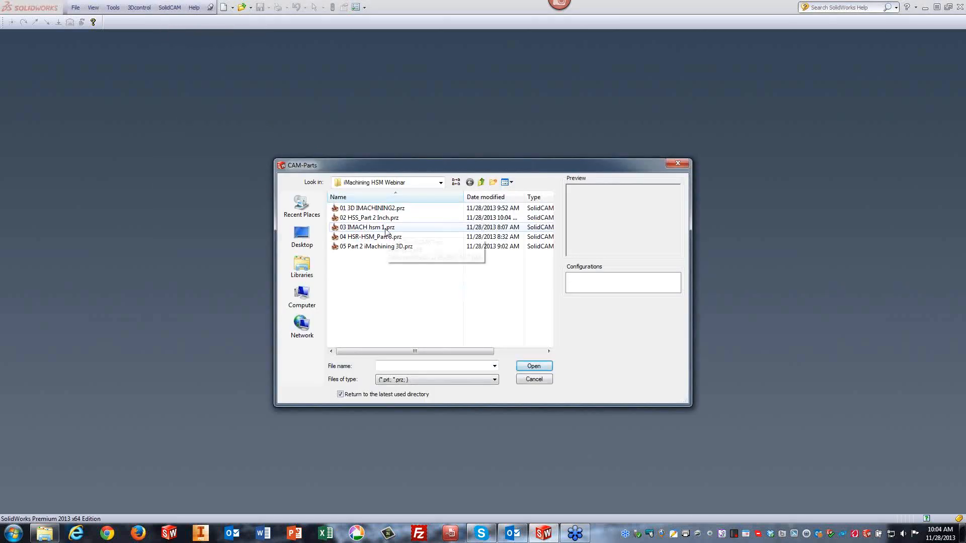
click(445, 228)
click(548, 371)
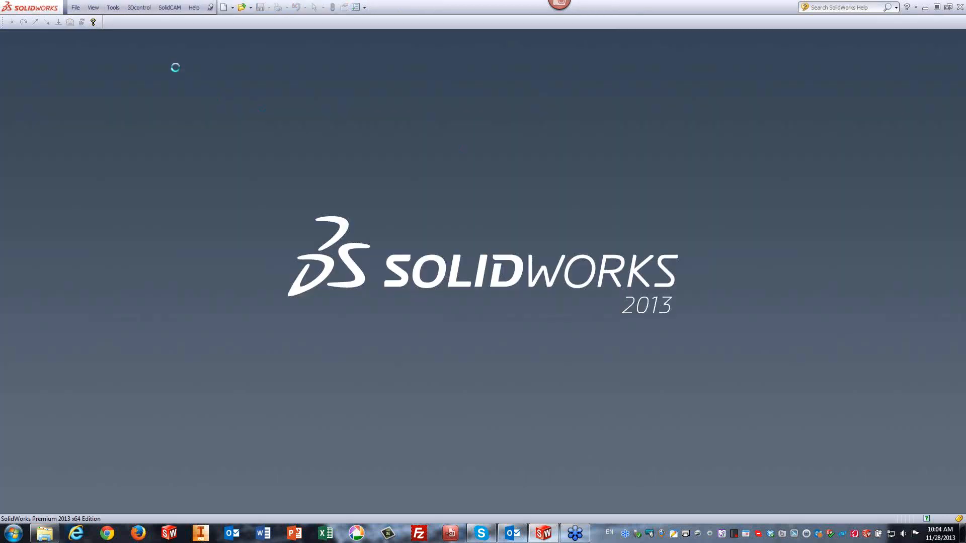
Open the CAM part 04 HSR-HSM_Part 3.prz and inspect the shape of its model.
click(172, 8)
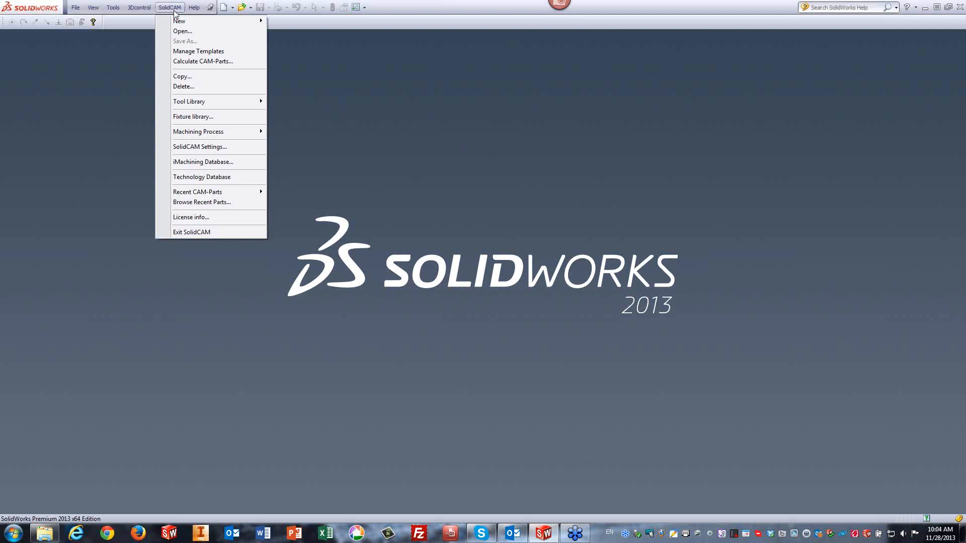
click(191, 33)
click(395, 238)
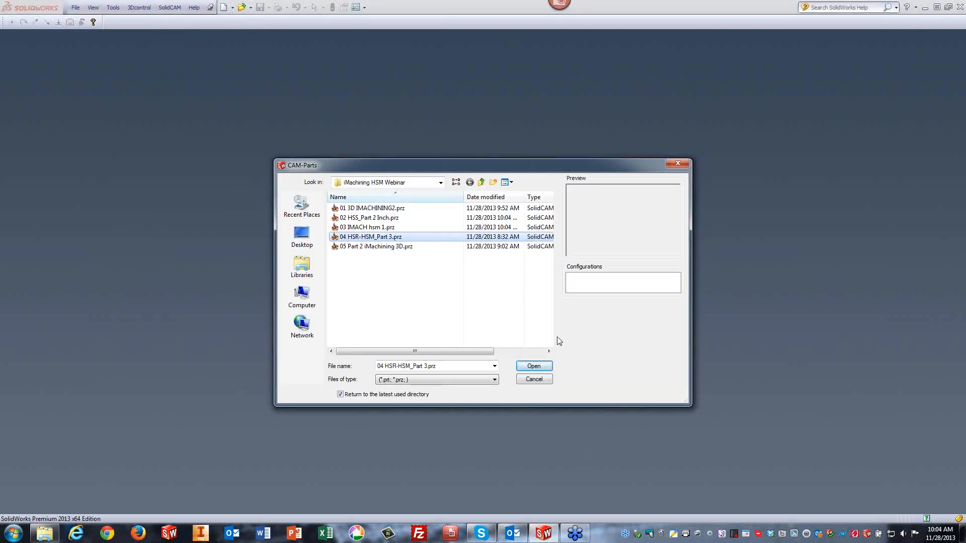
click(545, 370)
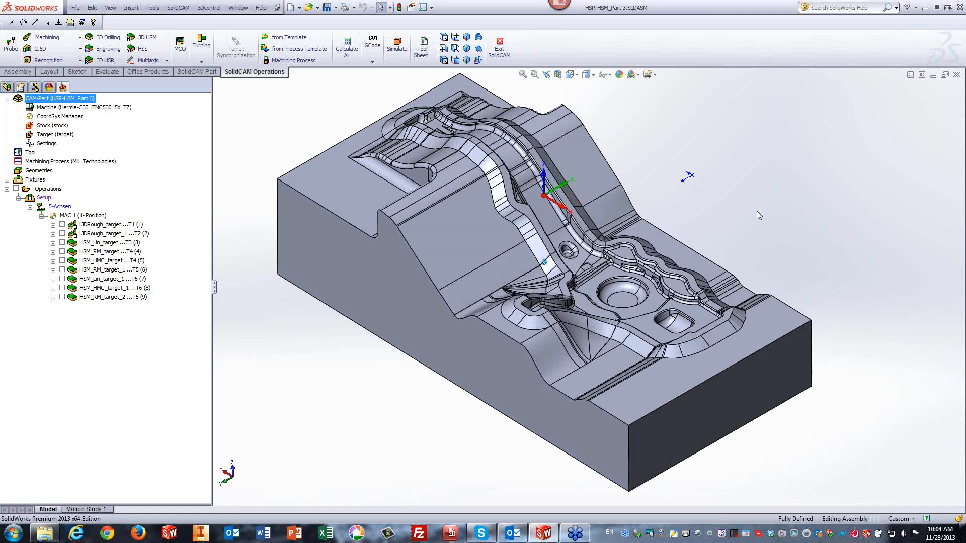
click(352, 232)
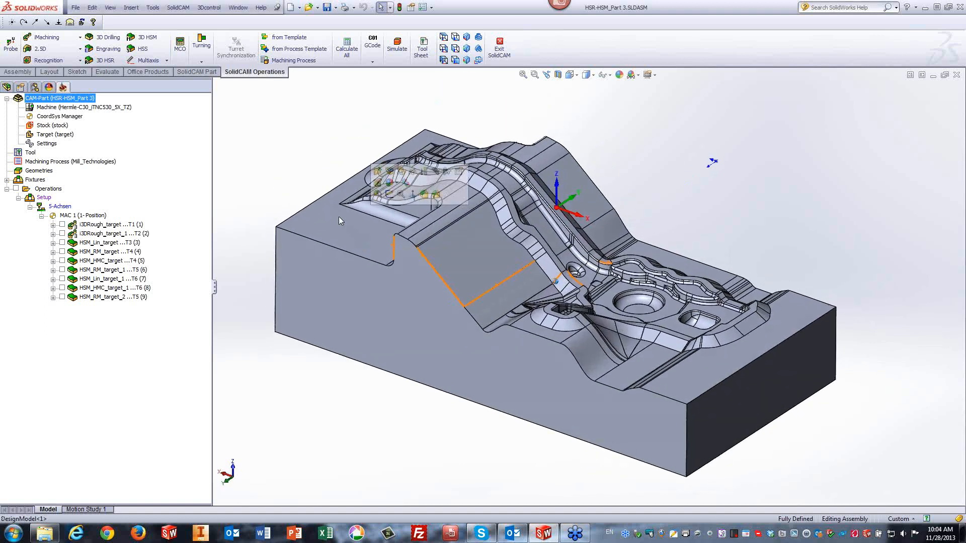
click(324, 221)
click(820, 240)
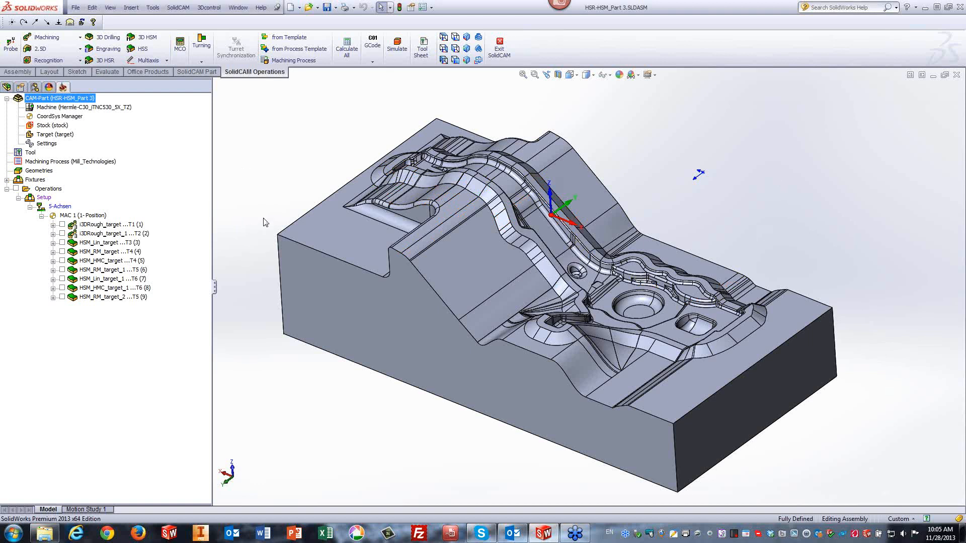
Open the i3DRough_target operation, review its tool, cutting conditions and rest rough settings, and exit it without saving.
click(103, 225)
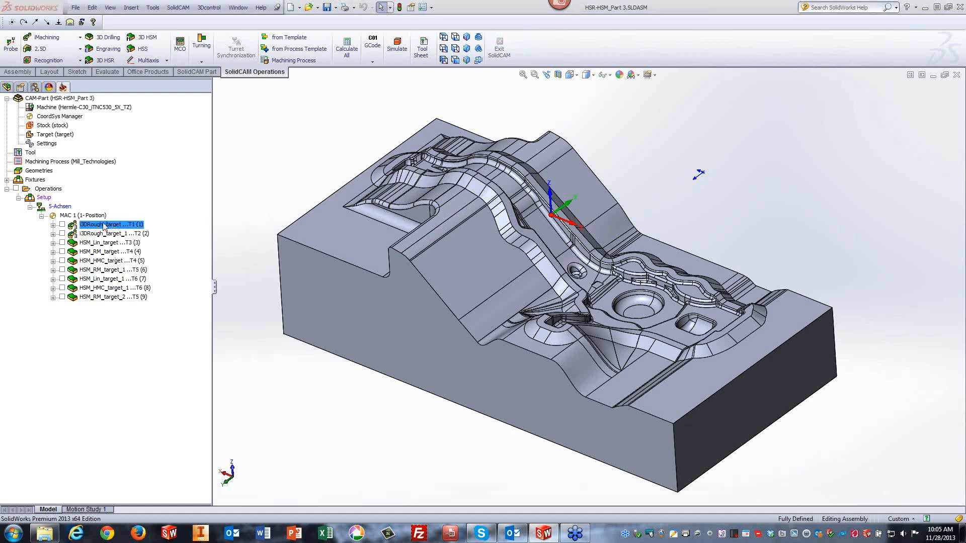
double_click(103, 225)
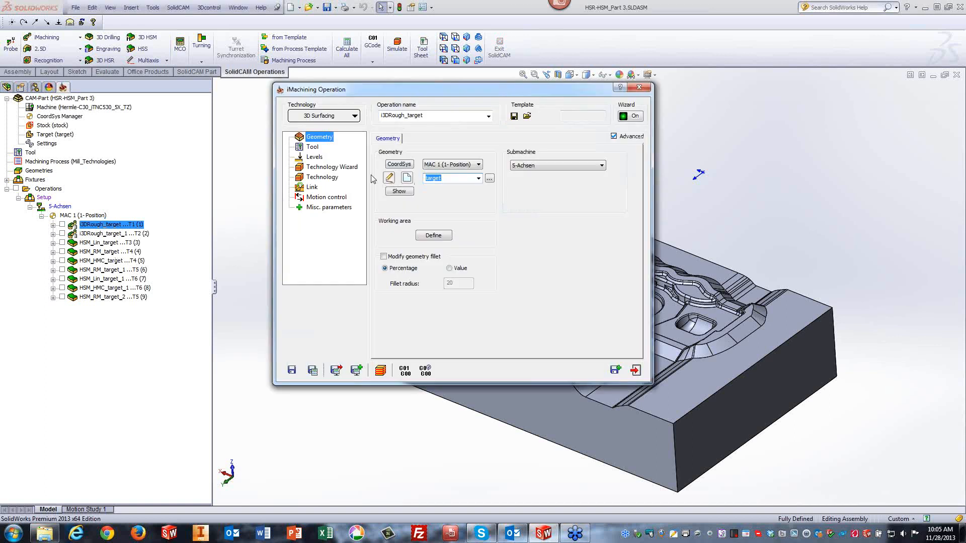
click(312, 147)
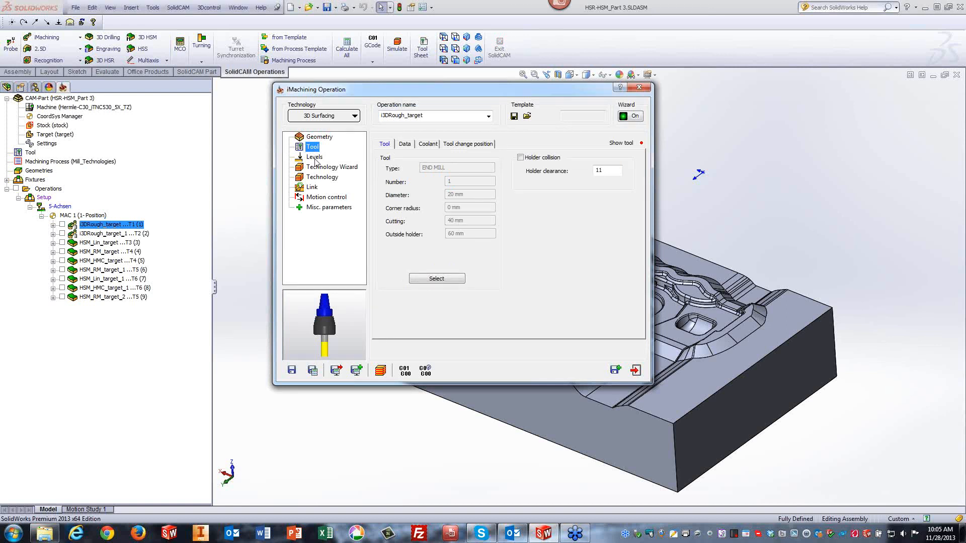
click(315, 167)
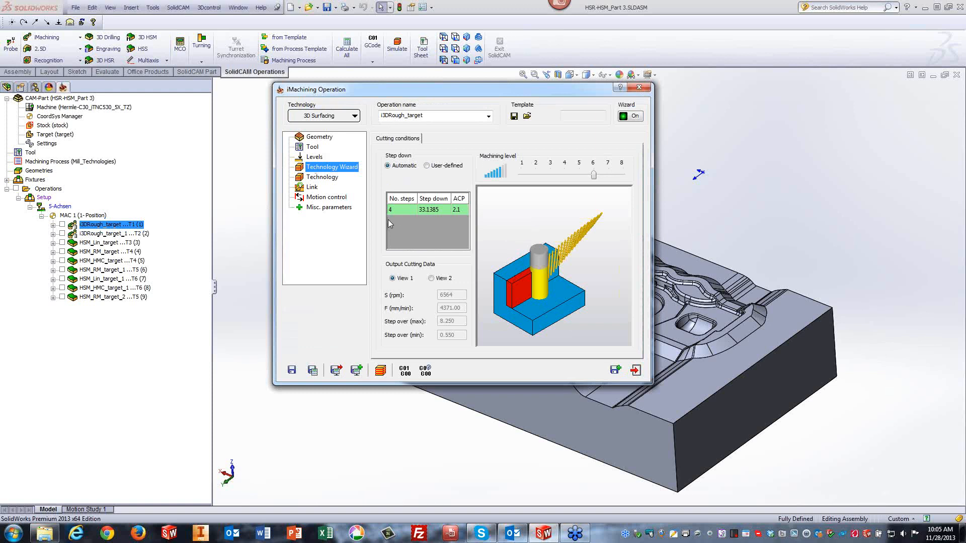
click(321, 179)
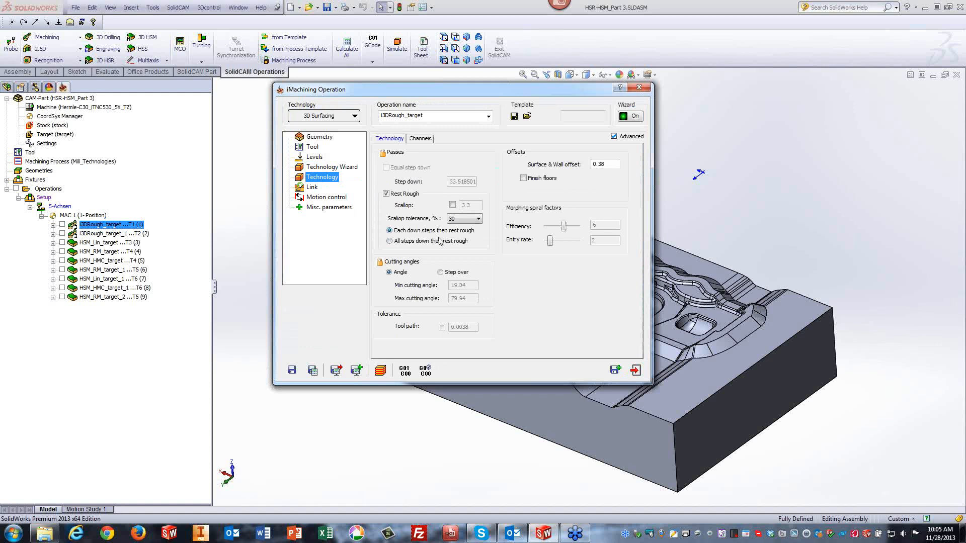
click(635, 372)
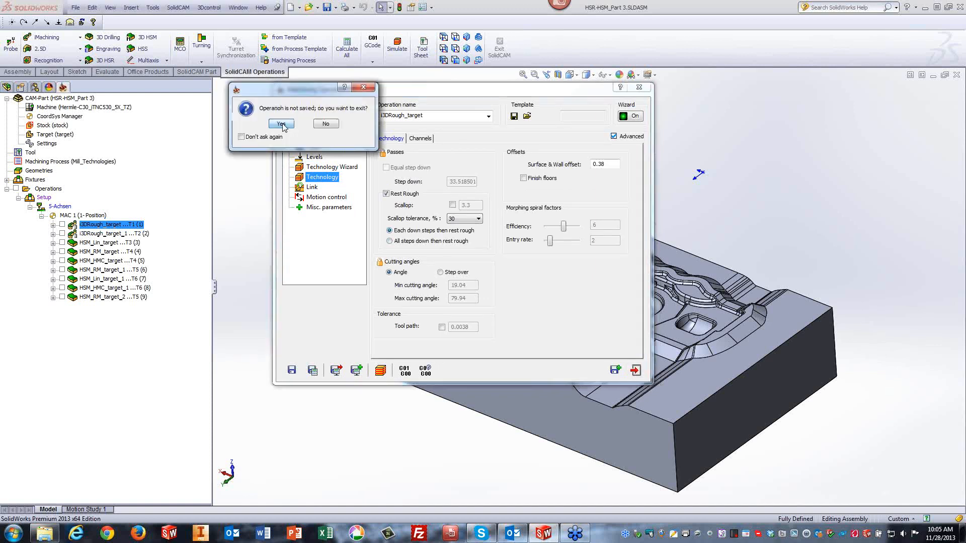
Simulate the i3DRough_target operation in SolidVerify, inspect the roughed stock up close, and exit the simulation.
click(399, 46)
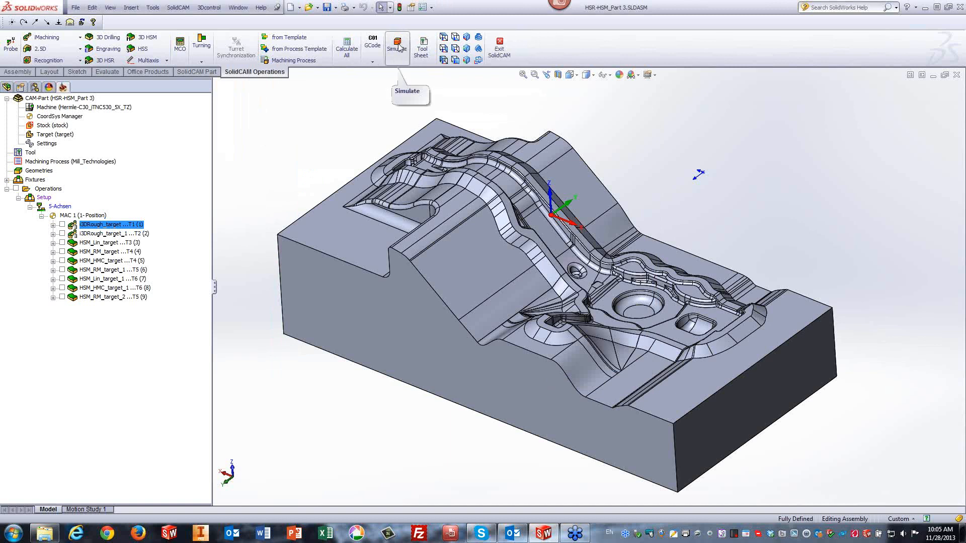
click(836, 62)
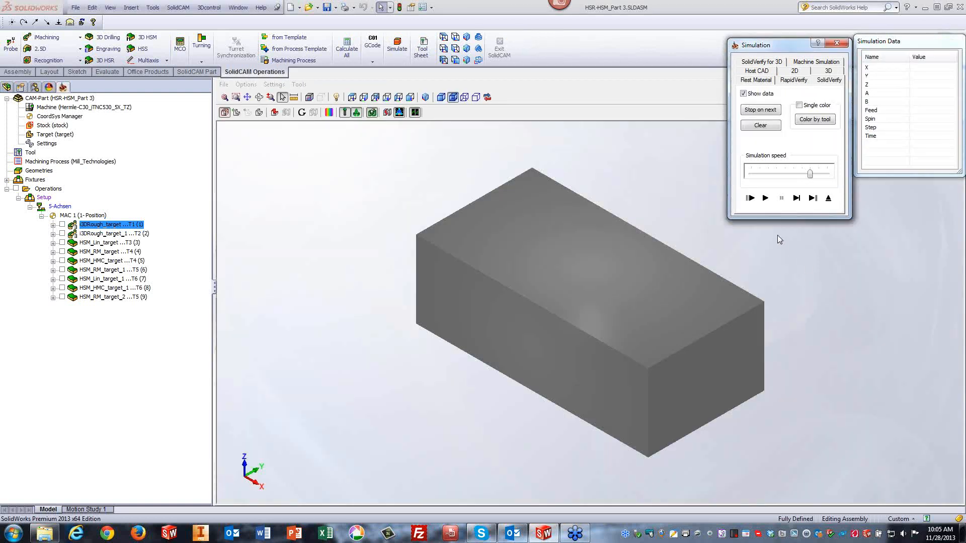
click(767, 199)
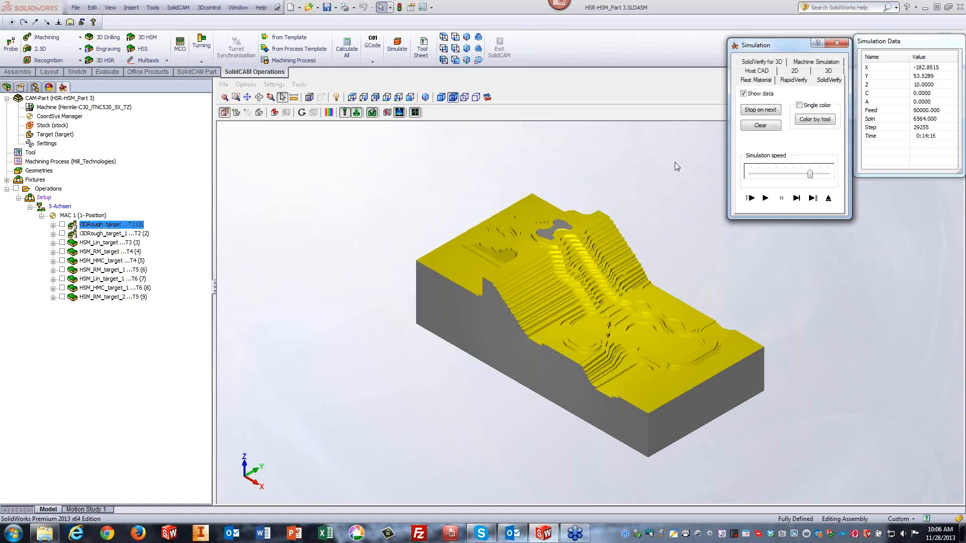
scroll(675, 162, up, 2)
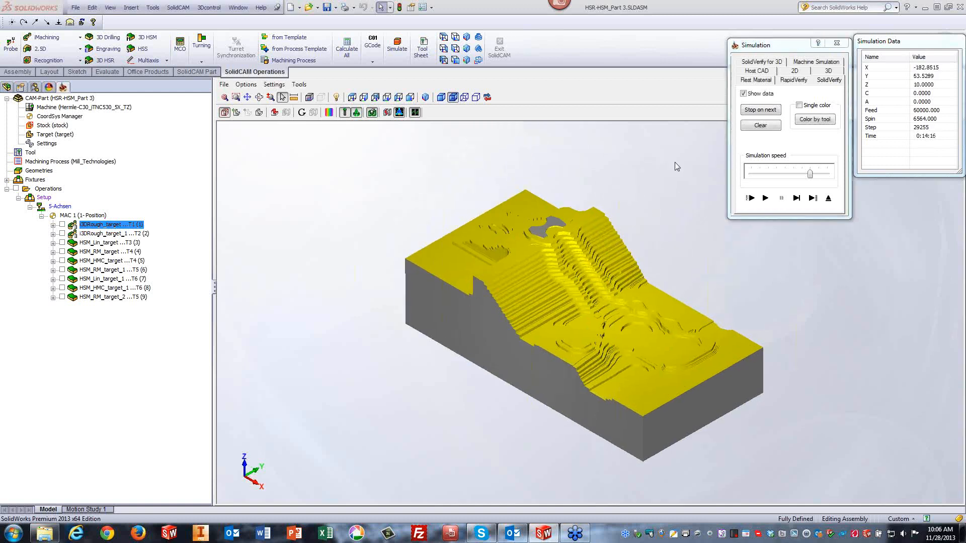
scroll(674, 162, up, 1)
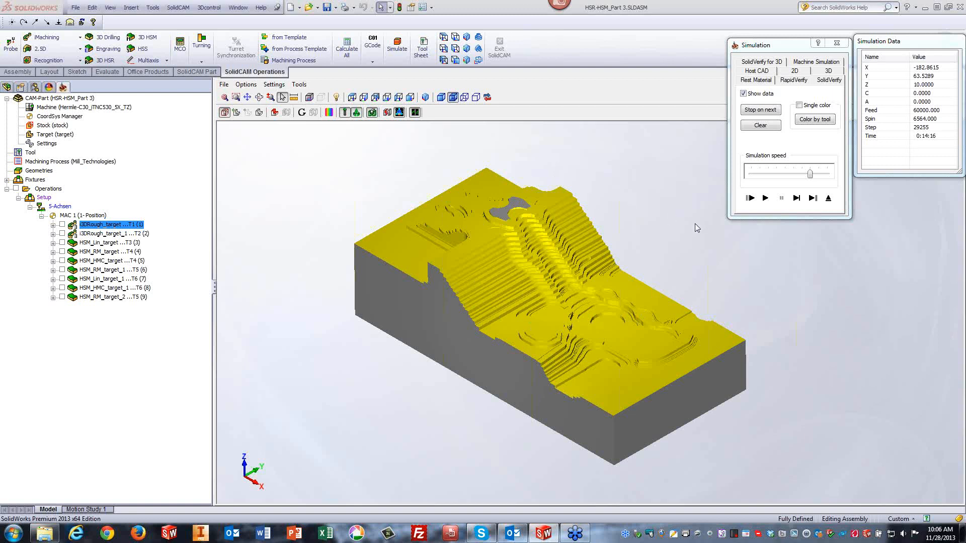
click(829, 198)
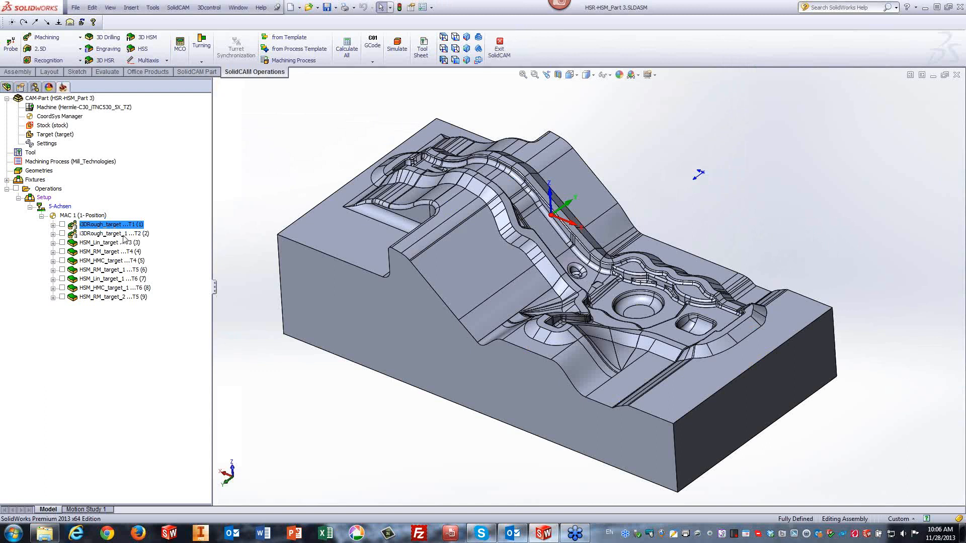
Open the i3DRough_target_1 operation, review its bull nose mill and its passes and offsets, and exit it.
click(123, 234)
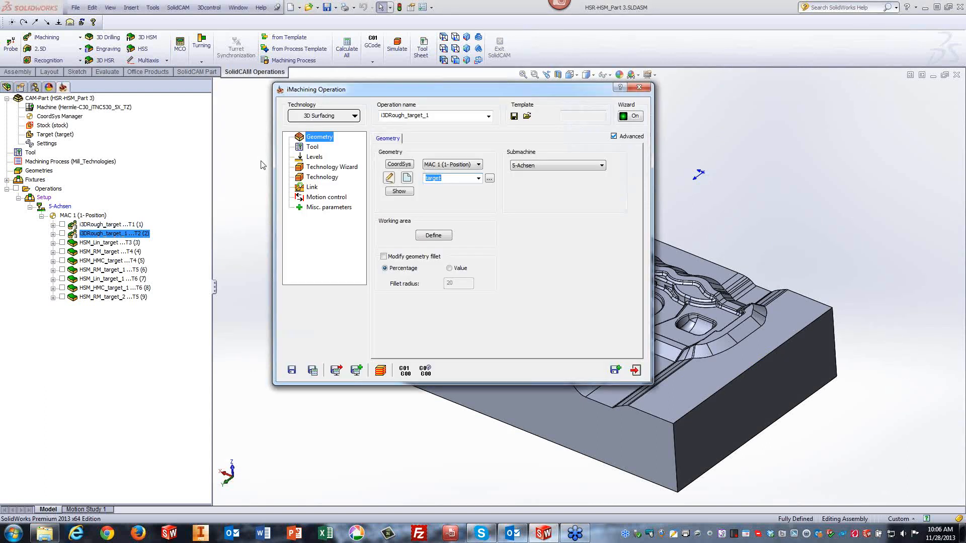
click(310, 148)
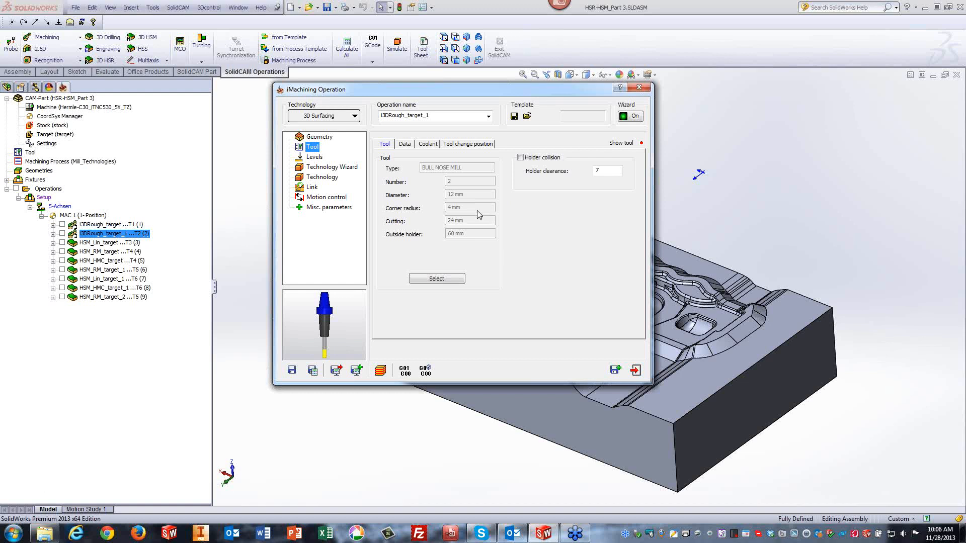
click(322, 179)
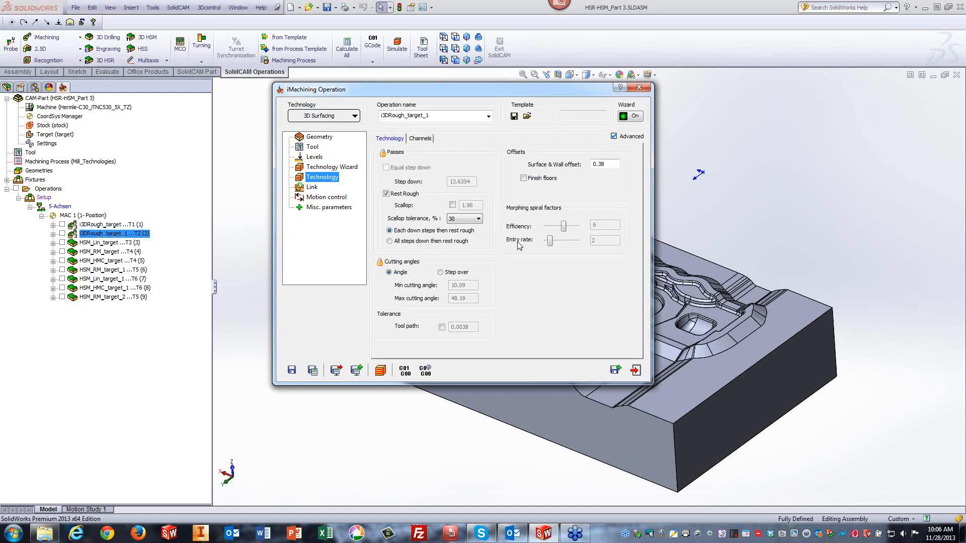
click(637, 371)
Simulate the i3DRough_target_1 operation in SolidVerify, raising the speed to maximum, inspect the machined stock, and exit the simulation.
click(396, 49)
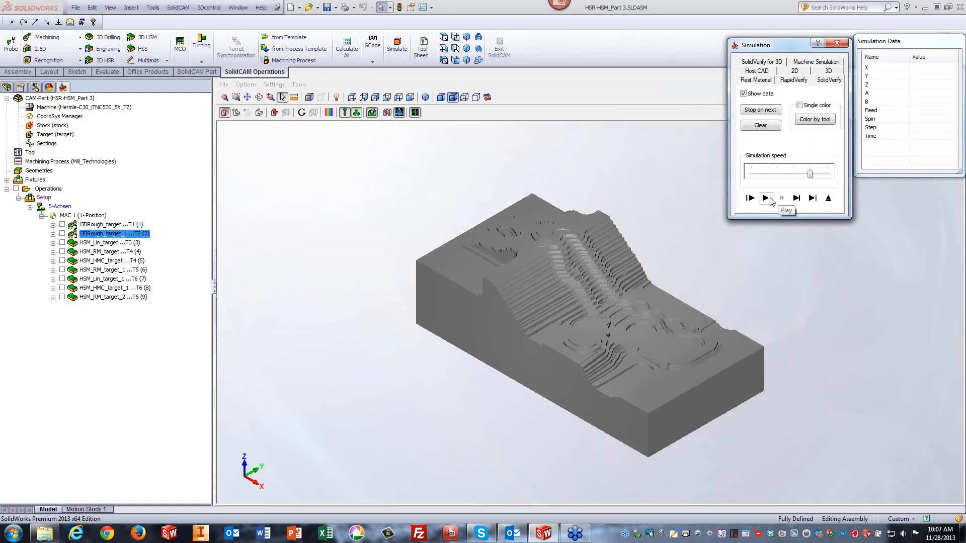
click(766, 198)
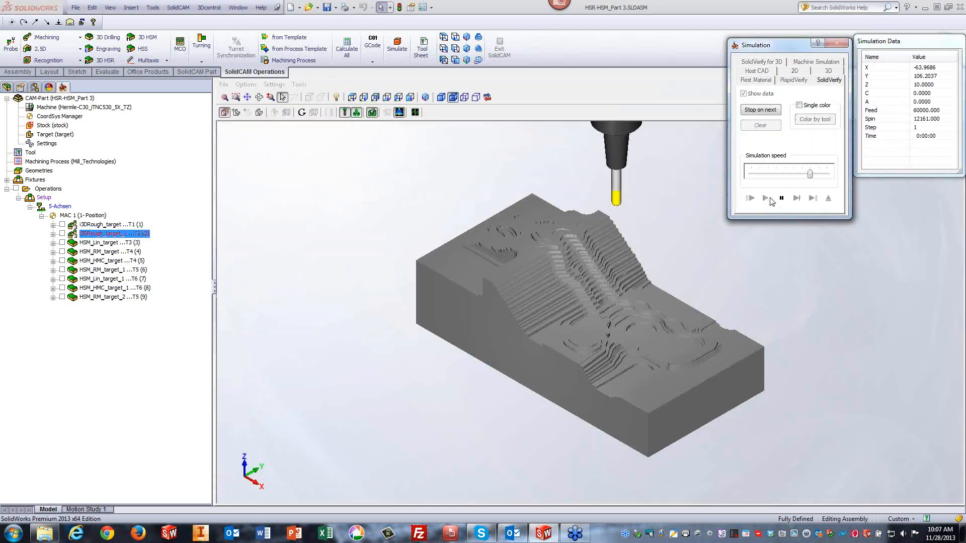
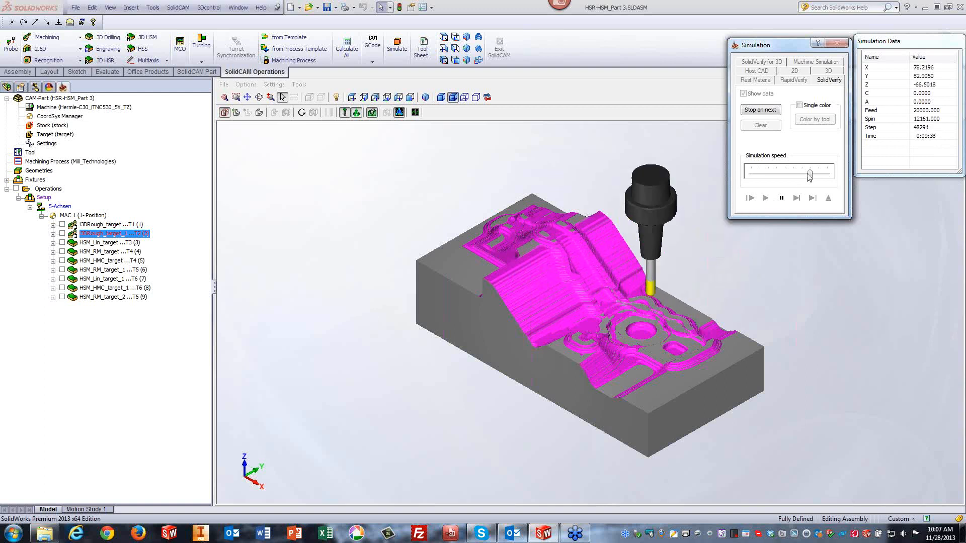
drag(809, 174, 828, 174)
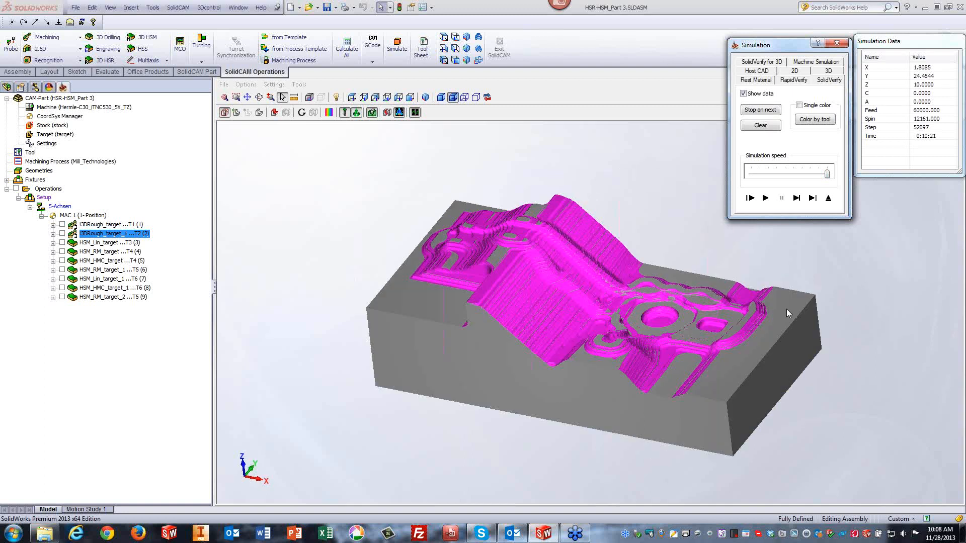
click(829, 199)
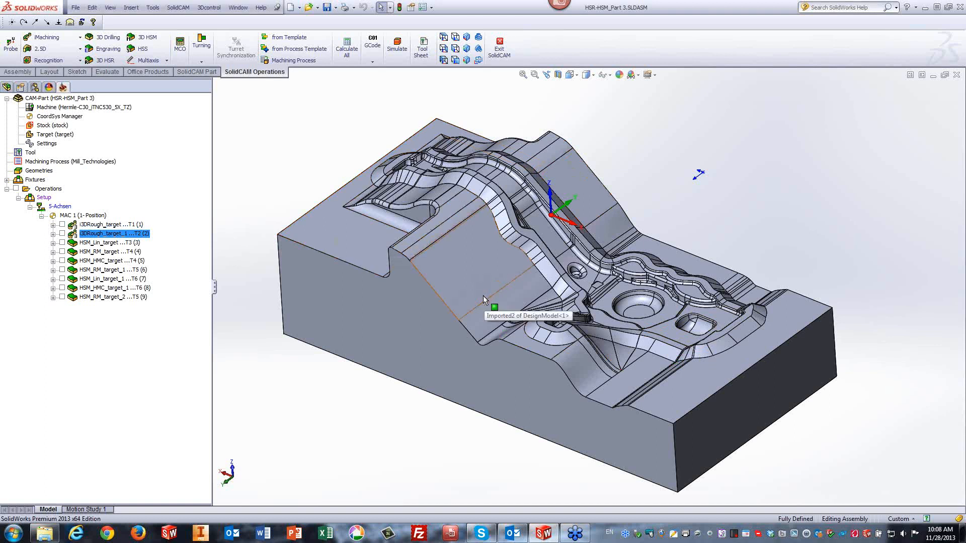
Check the i3DRough_target_1 operation's geometry, then open HSM_Lin_target, review its passes with wall and floor offsets, and exit it.
double_click(100, 236)
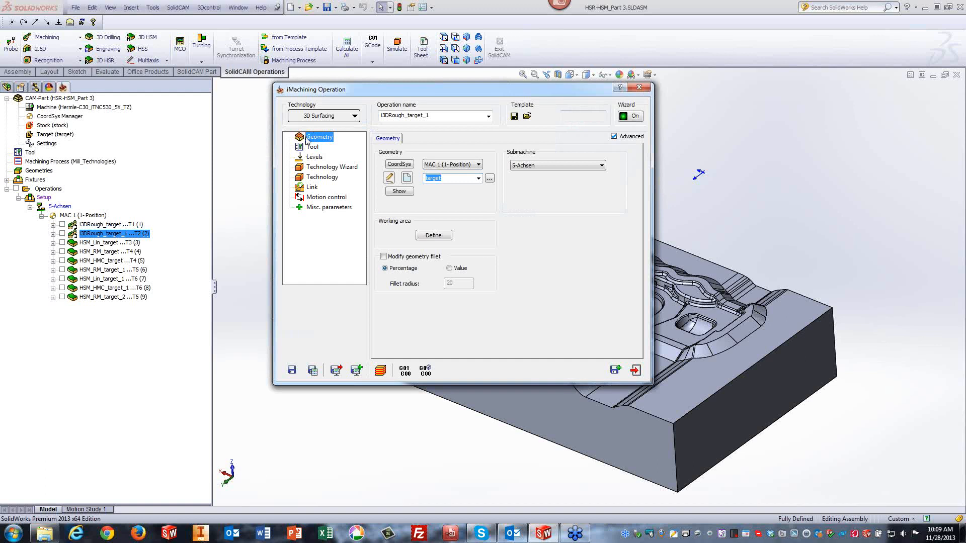
click(642, 87)
double_click(119, 243)
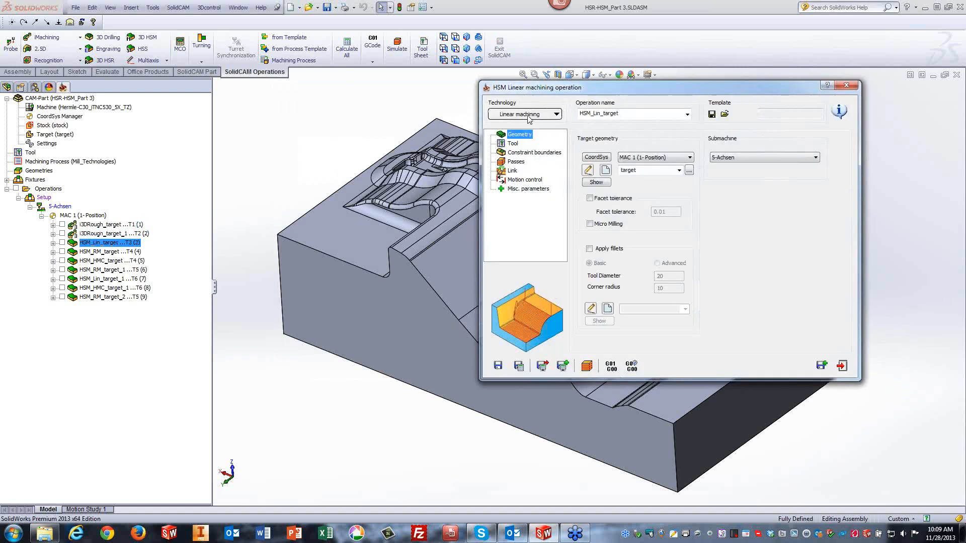
click(515, 162)
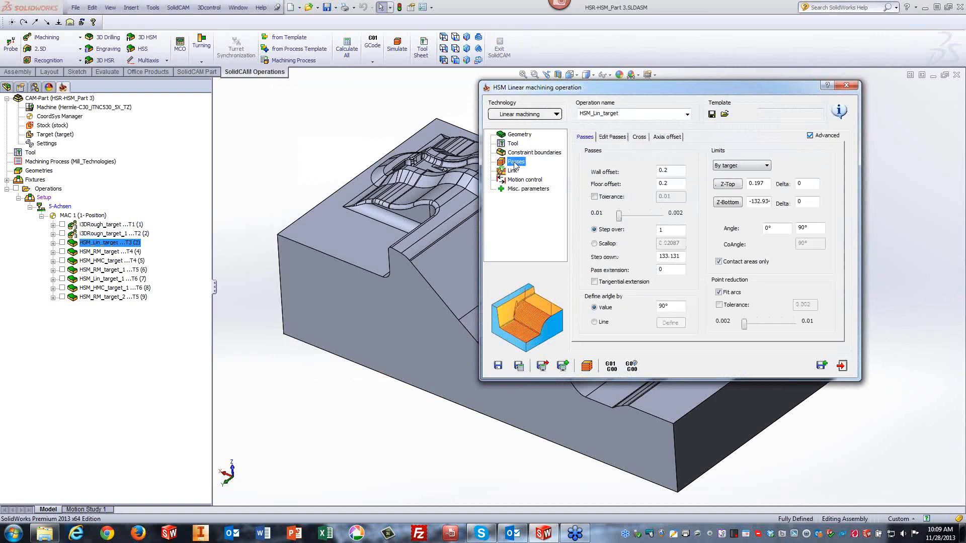
click(672, 170)
text(,)
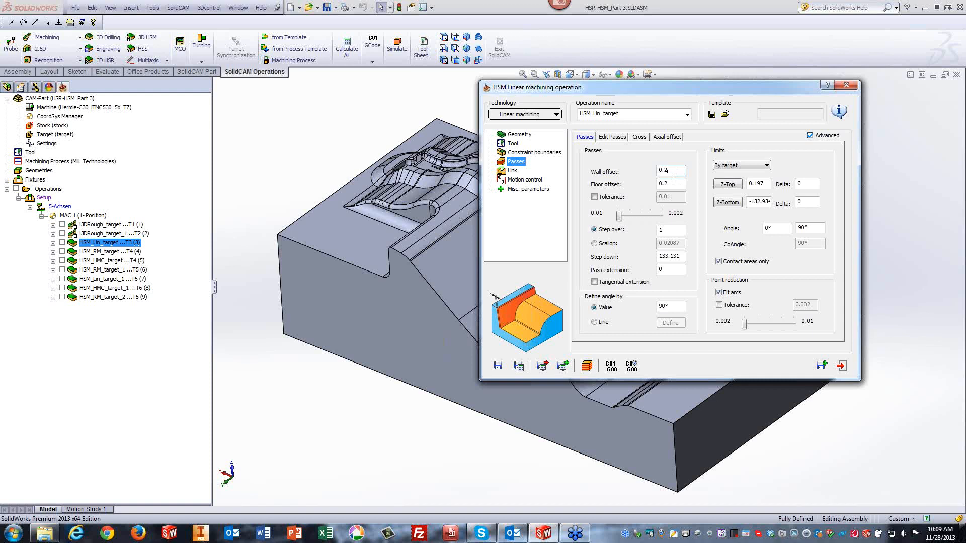
click(674, 182)
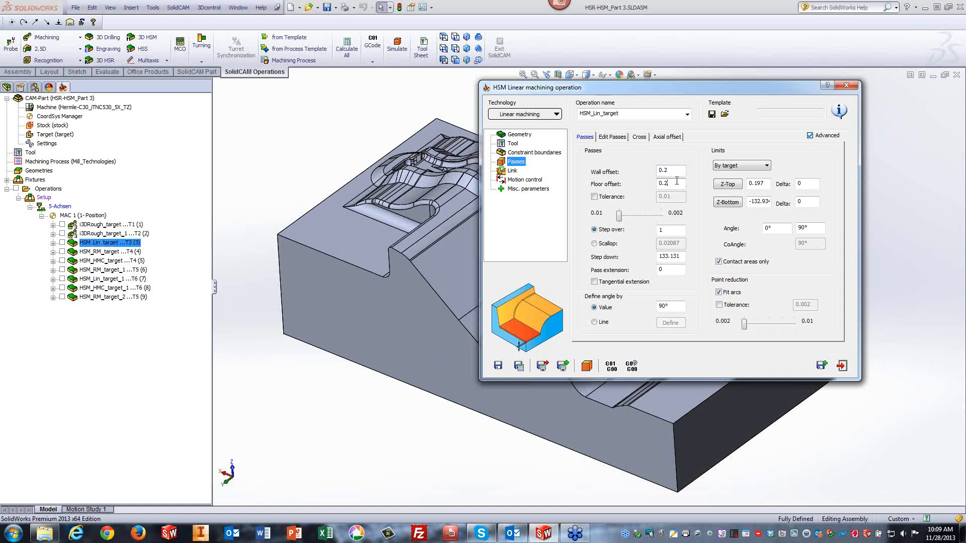
click(845, 366)
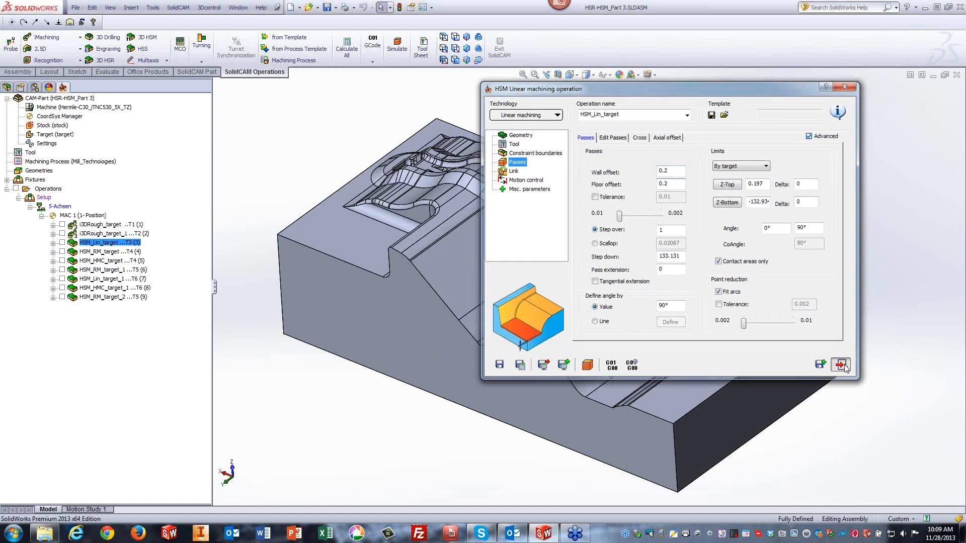
Simulate the HSM_Lin_target toolpath on the CAD model at a reduced speed and exit the simulation.
click(397, 48)
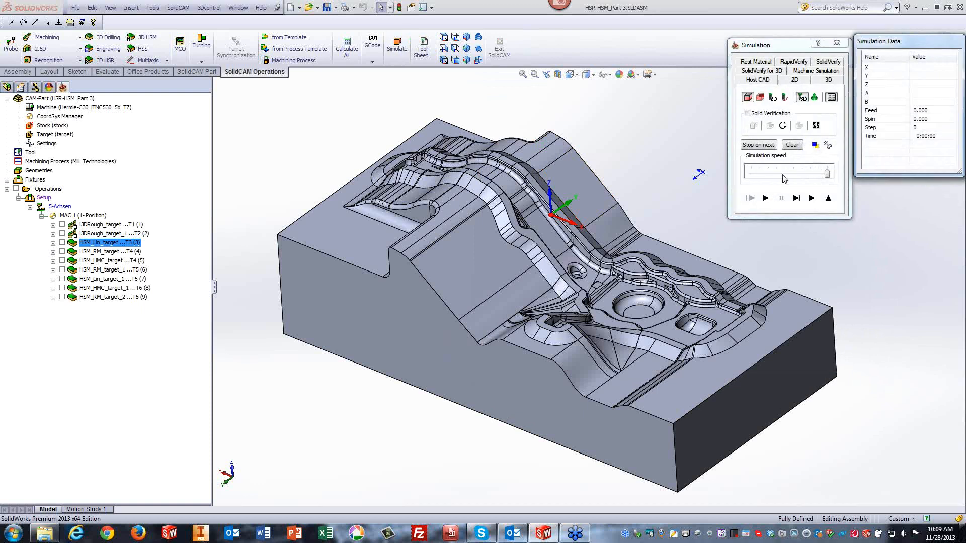
click(804, 174)
click(772, 199)
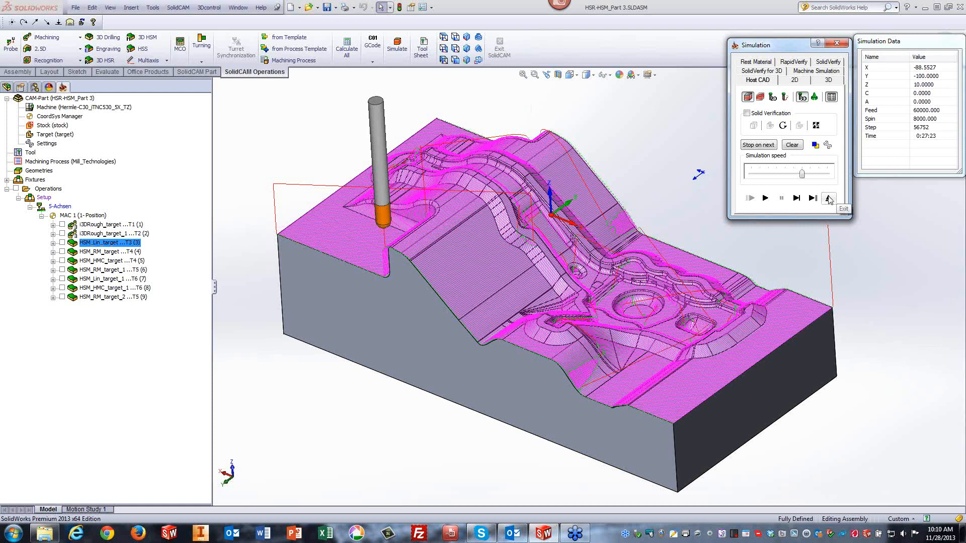
click(829, 199)
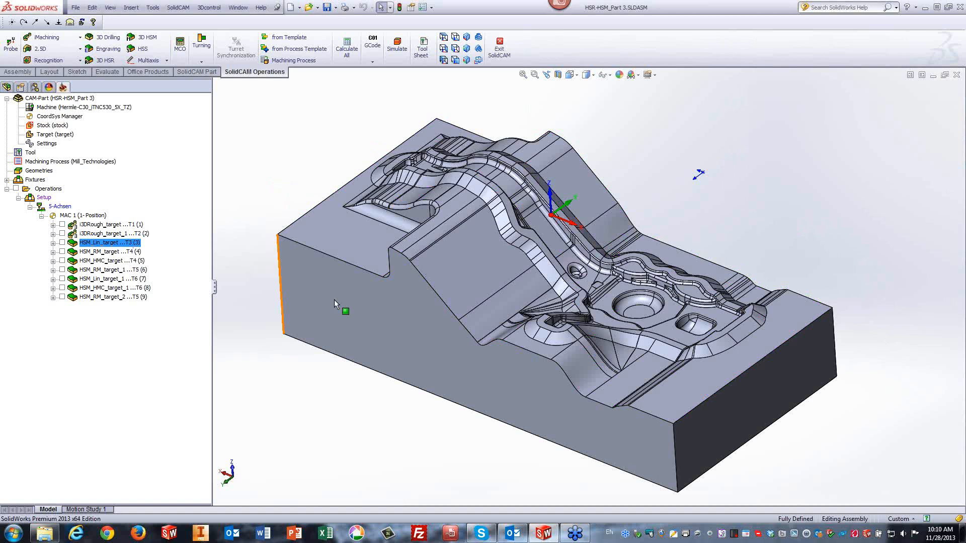
Open the HSM_RM_target rest machining operation and review its passes, ball nose mill and reference tool.
click(99, 253)
double_click(98, 252)
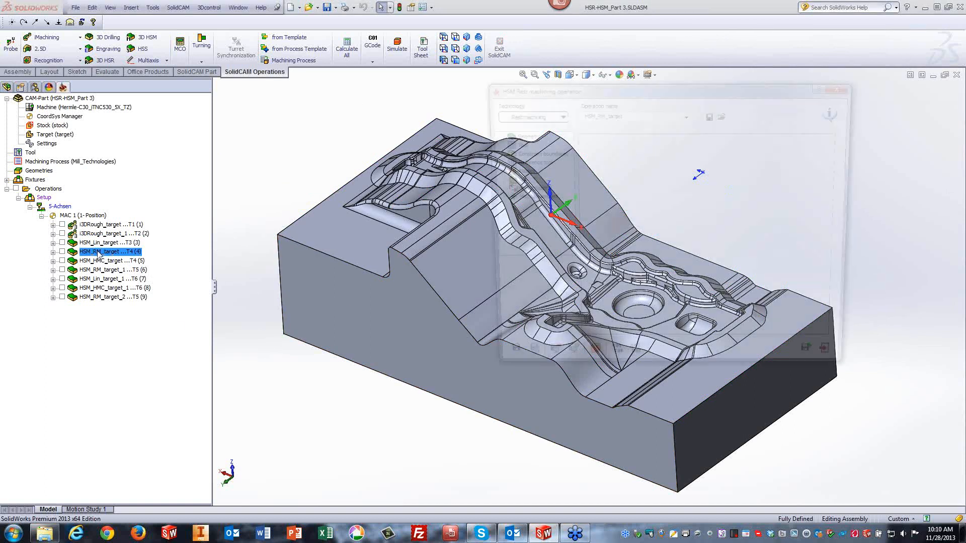
click(515, 171)
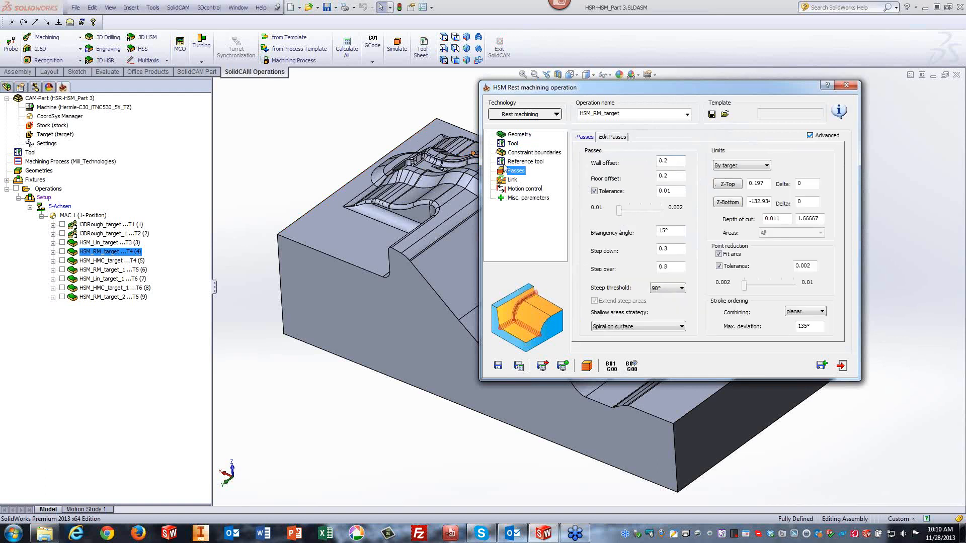
click(513, 144)
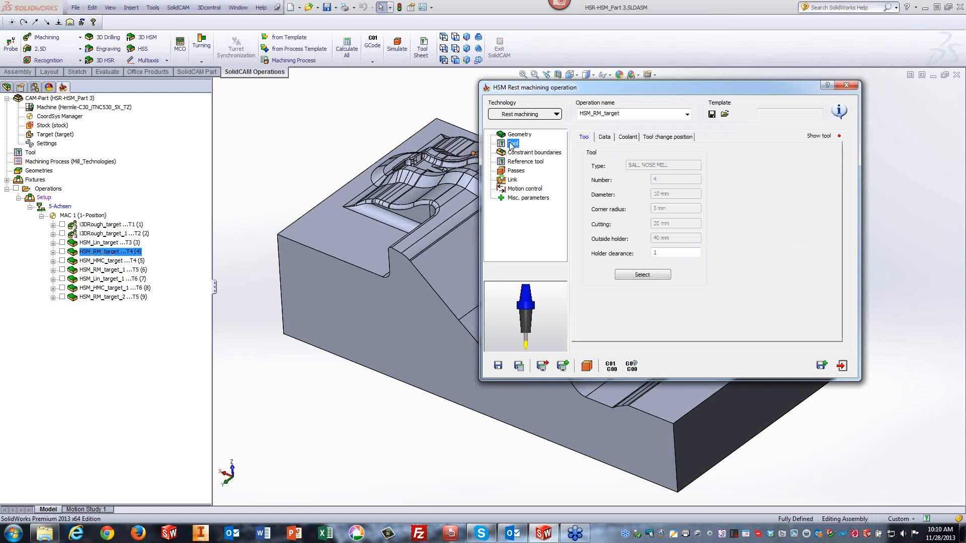
click(515, 165)
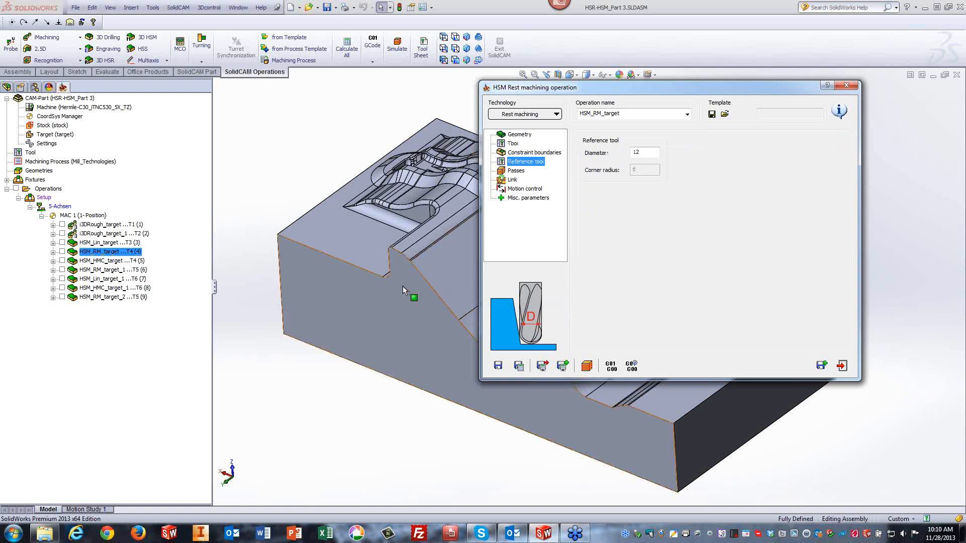
Simulate the HSM_RM_target rest machining toolpath on the CAD model, exit the simulation and close the operation.
click(588, 367)
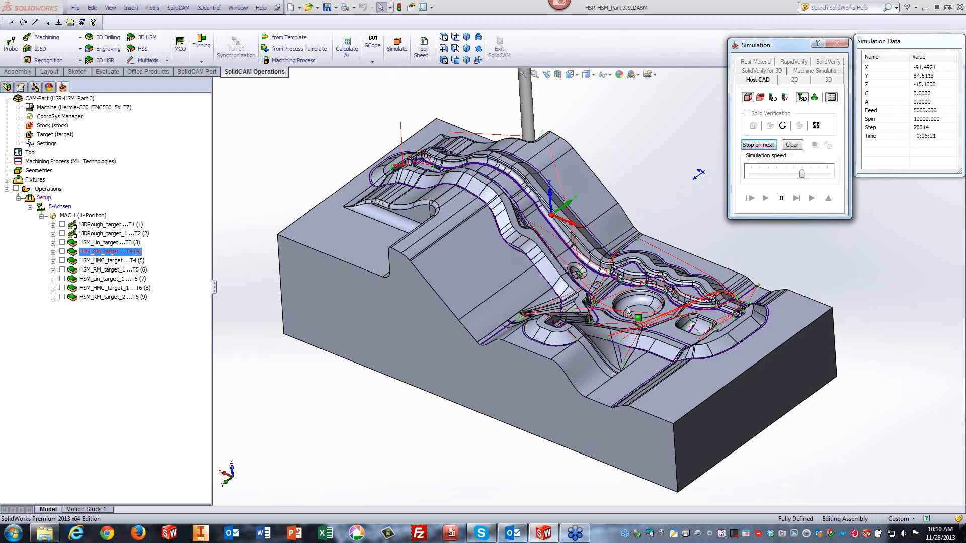
click(829, 198)
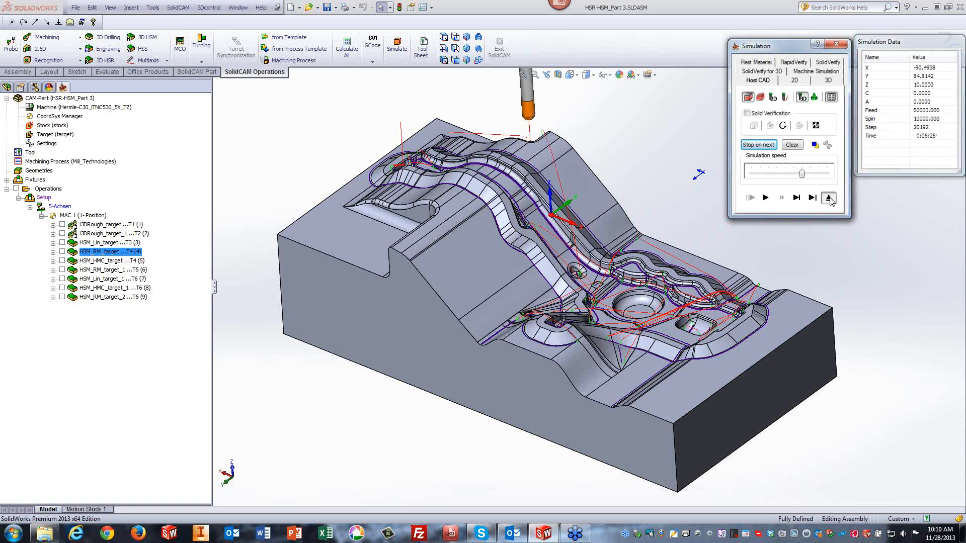
click(845, 86)
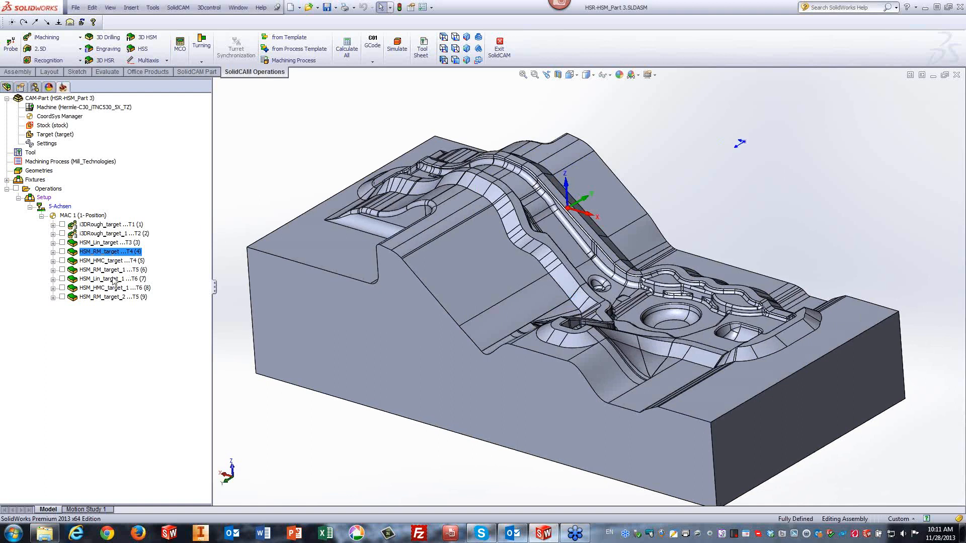
Check the HSM_HMC_target operation's geometry, exit it, and simulate its Hybrid Constant Z toolpath from above at maximum speed.
click(101, 261)
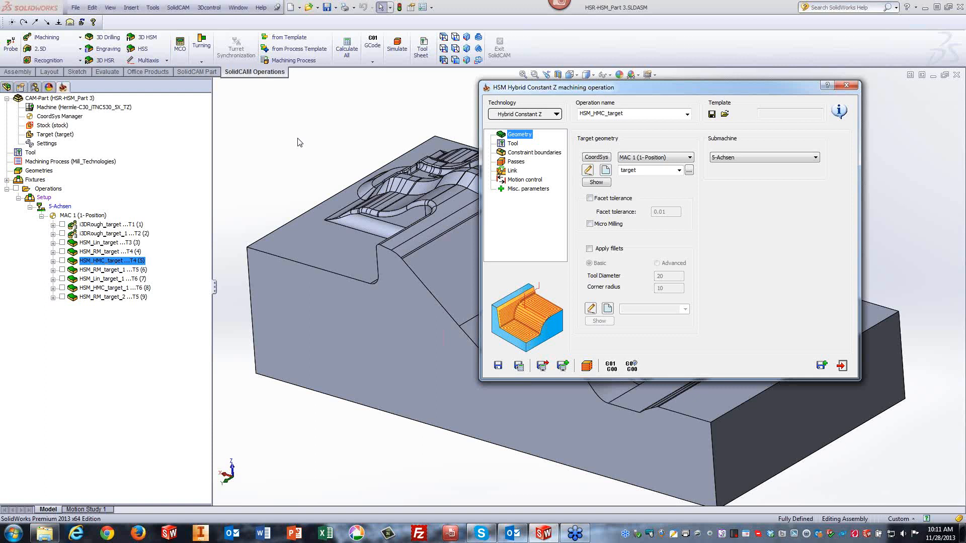
click(842, 366)
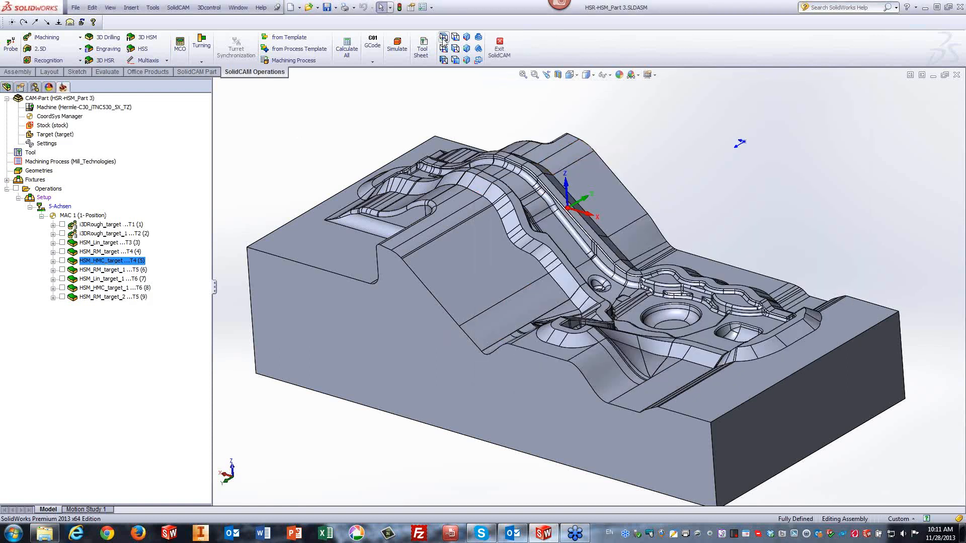
click(444, 41)
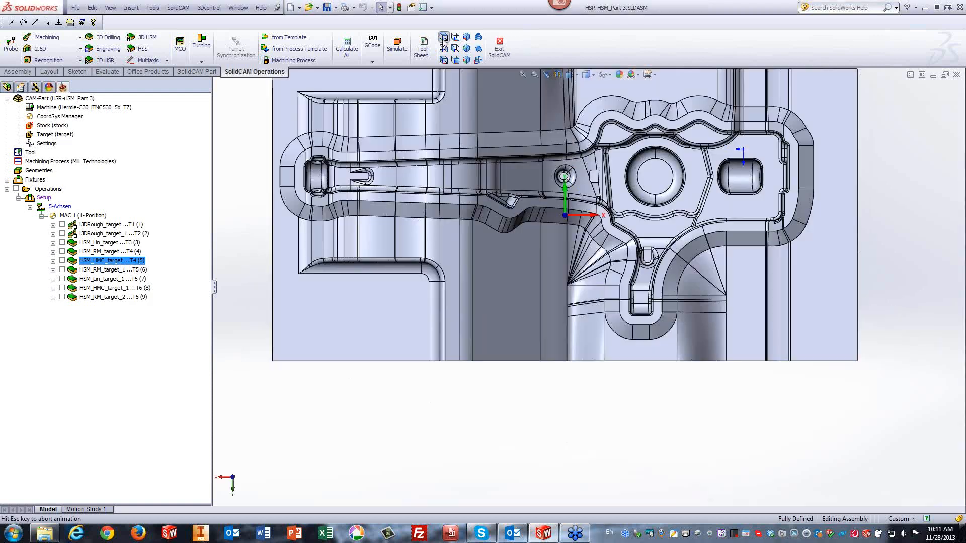
click(397, 48)
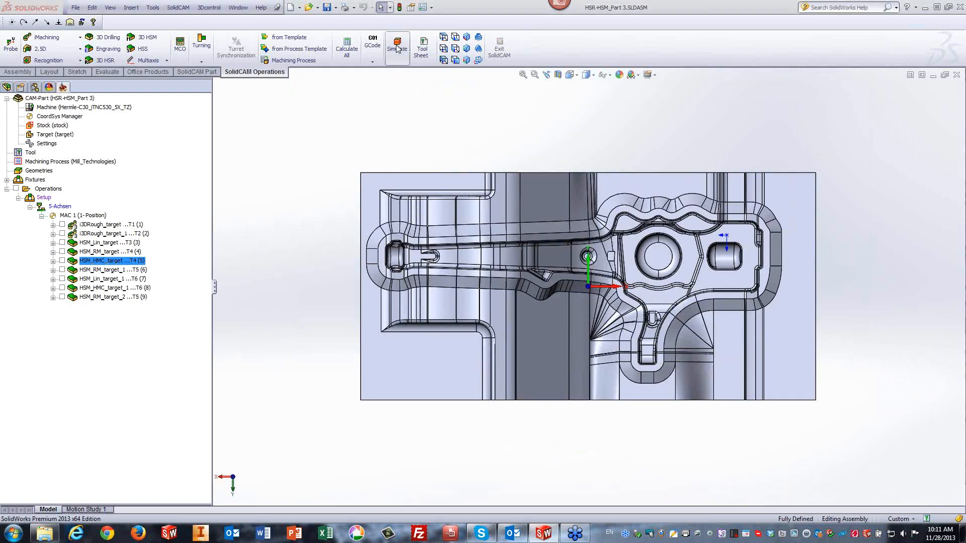
click(767, 198)
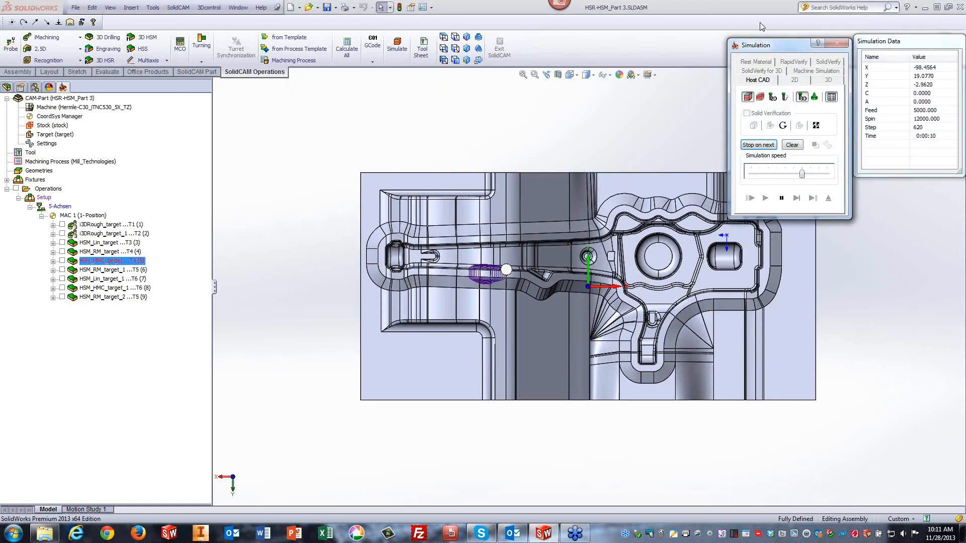
drag(781, 45, 886, 240)
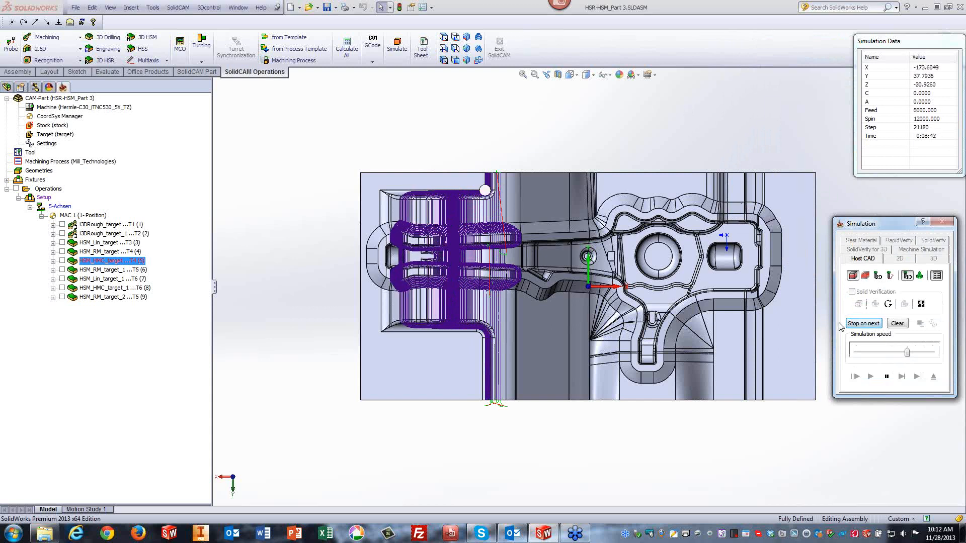
drag(909, 355, 932, 353)
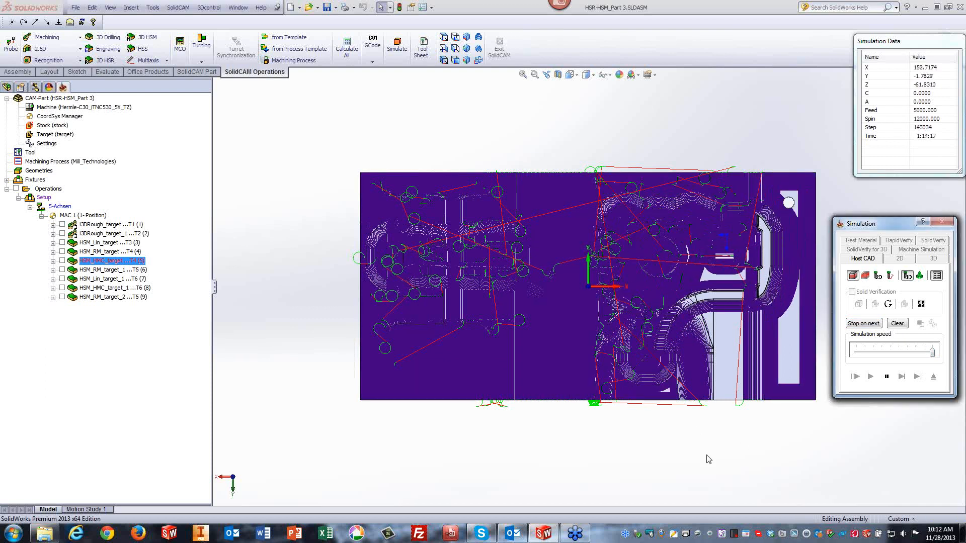
Inspect the simulated HSM_HMC_target toolpath up close around the pockets and steep walls, and exit the simulation.
key(ctrl+7)
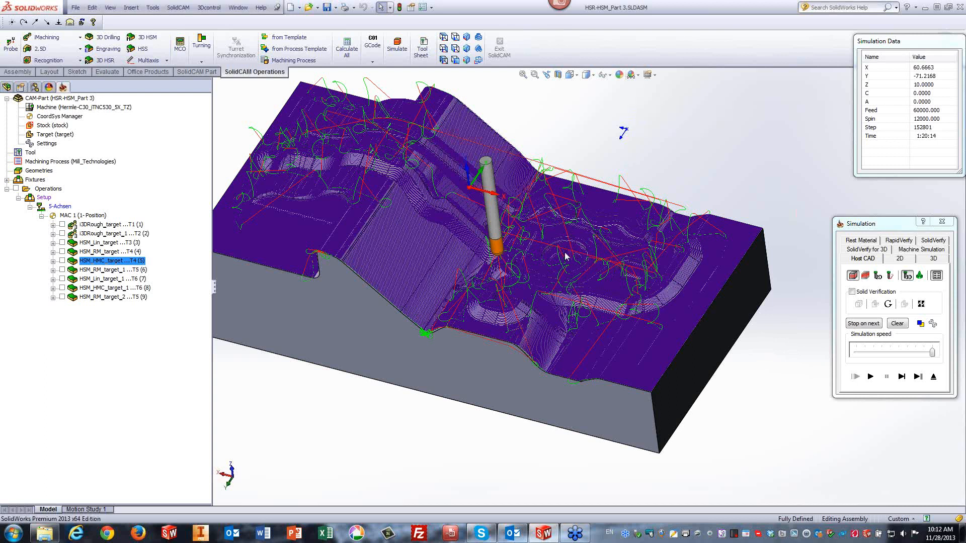
scroll(563, 268, down, 2)
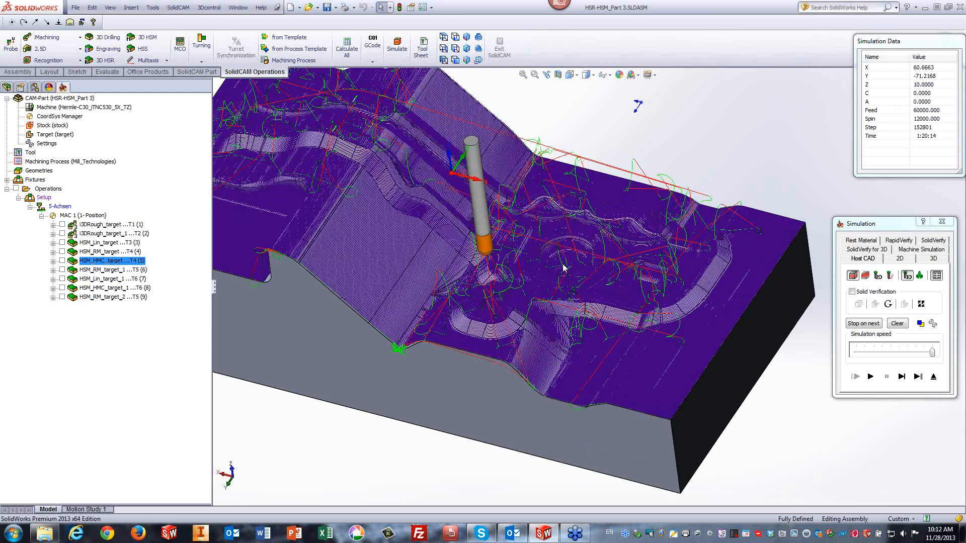
scroll(564, 269, down, 3)
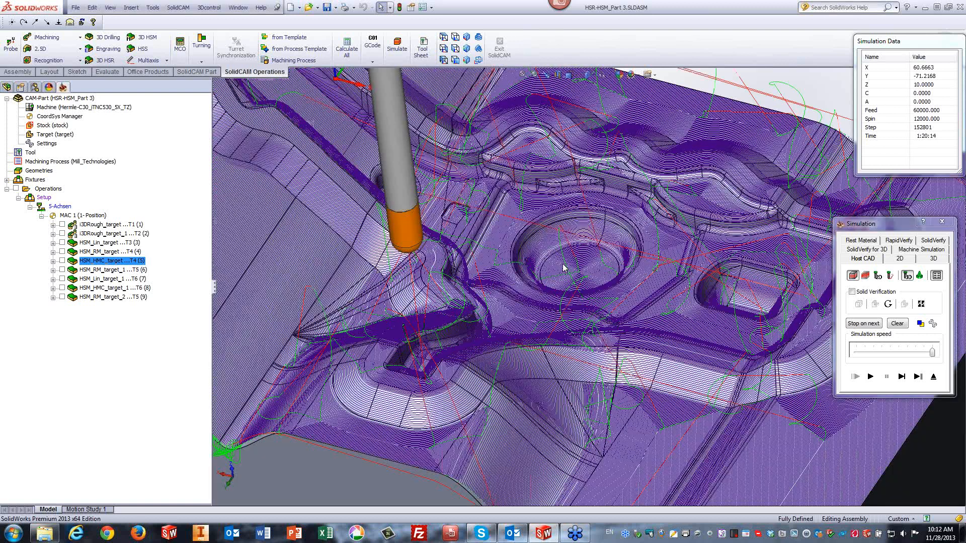
scroll(564, 268, down, 2)
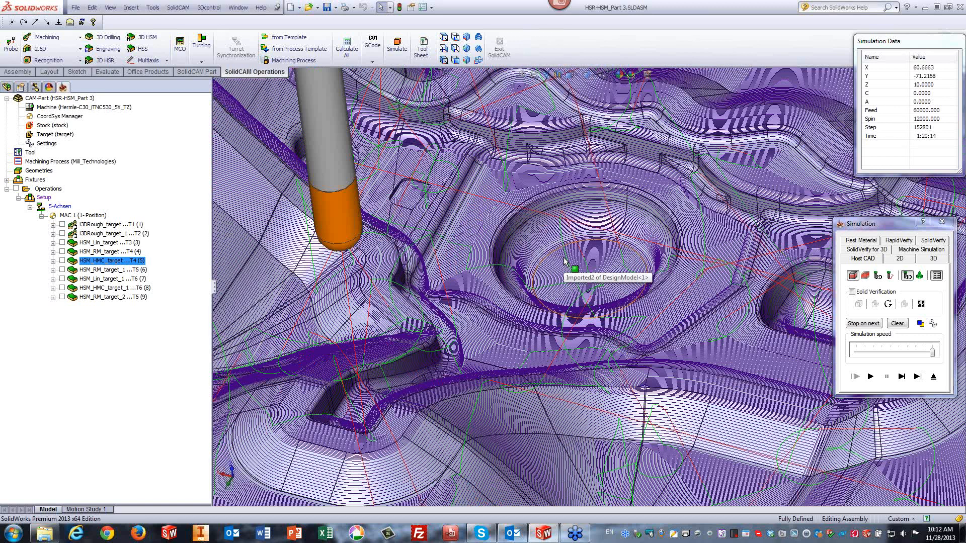
scroll(564, 259, up, 2)
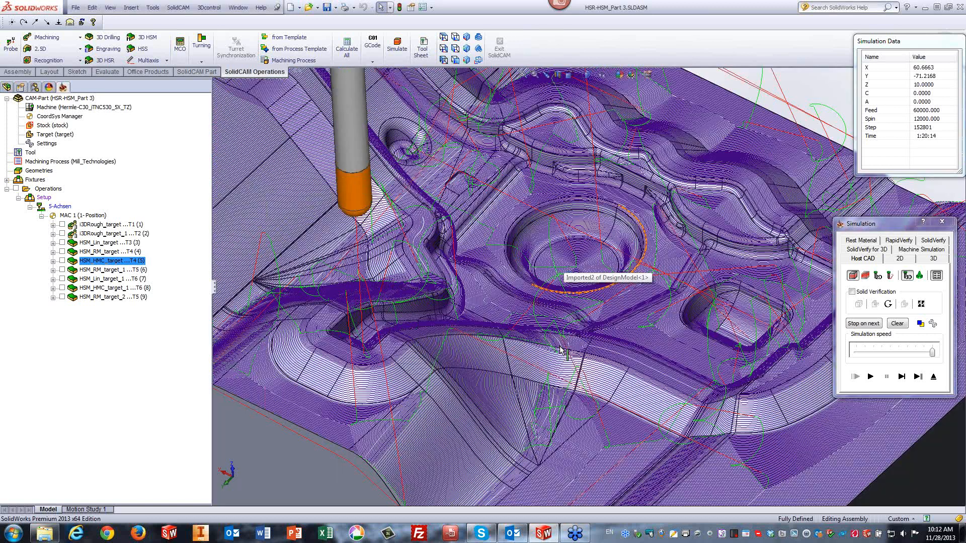
mouse_move(562, 351)
middle_down()
mouse_move(514, 354)
mouse_move(580, 336)
mouse_move(696, 195)
middle_up()
scroll(664, 204, down, 5)
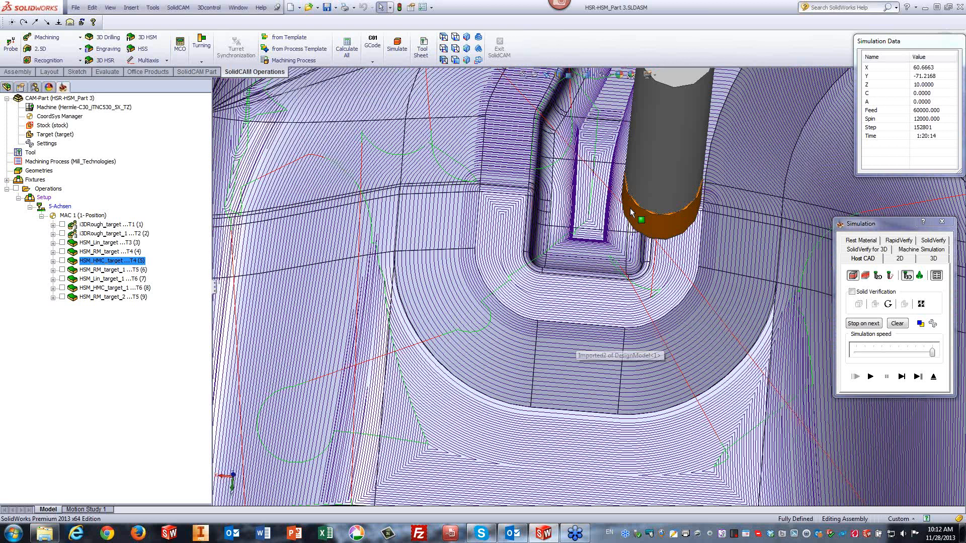
mouse_move(631, 211)
middle_down()
mouse_move(601, 142)
mouse_move(627, 126)
mouse_move(619, 200)
mouse_move(644, 184)
mouse_move(606, 174)
mouse_move(551, 250)
middle_up()
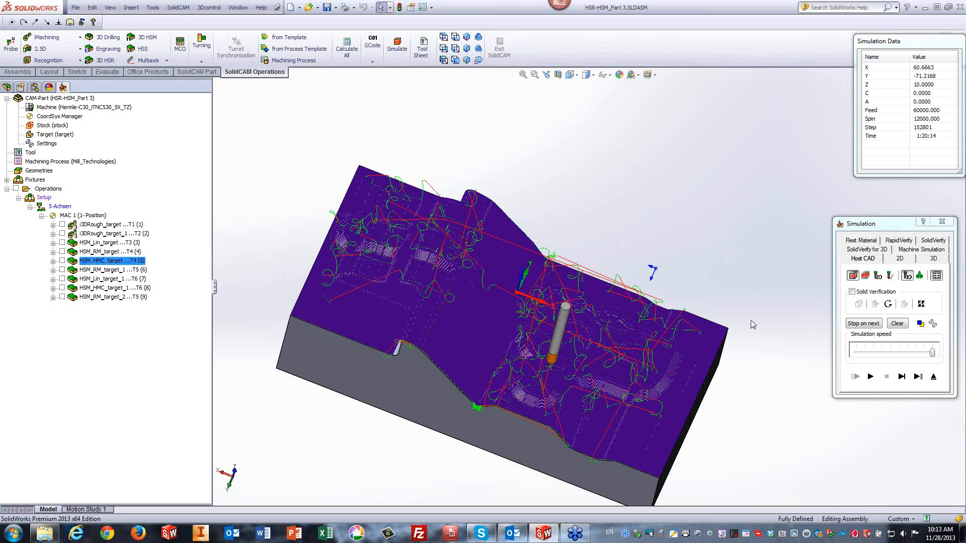
click(934, 378)
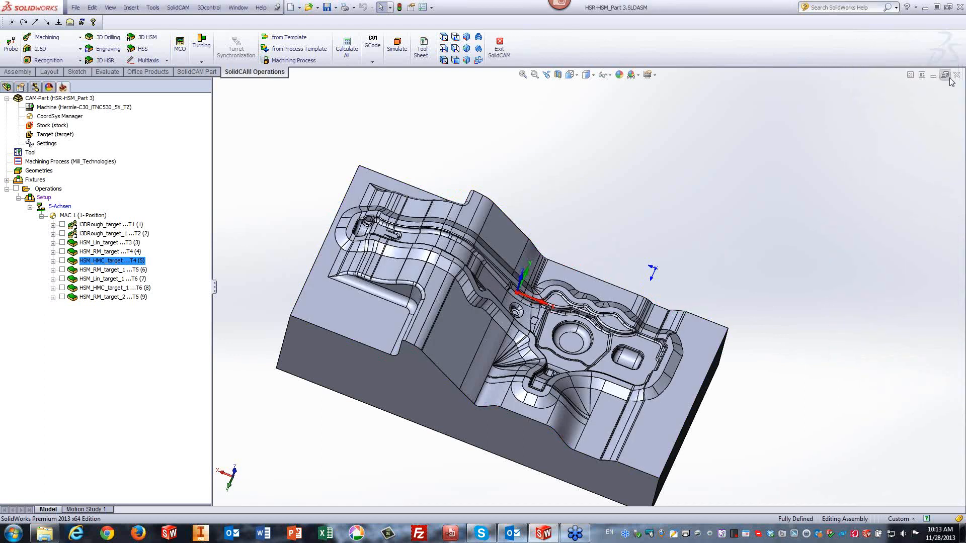
Close the HSR-HSM_Part 3 part and open the CAM part 05 Part 2 iMachining 3D.prz.
click(957, 77)
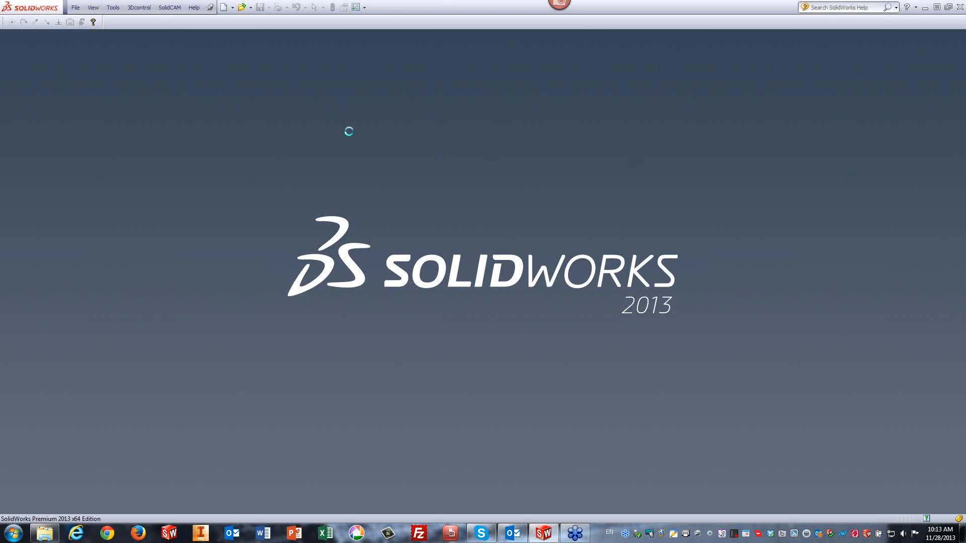
click(170, 7)
click(185, 31)
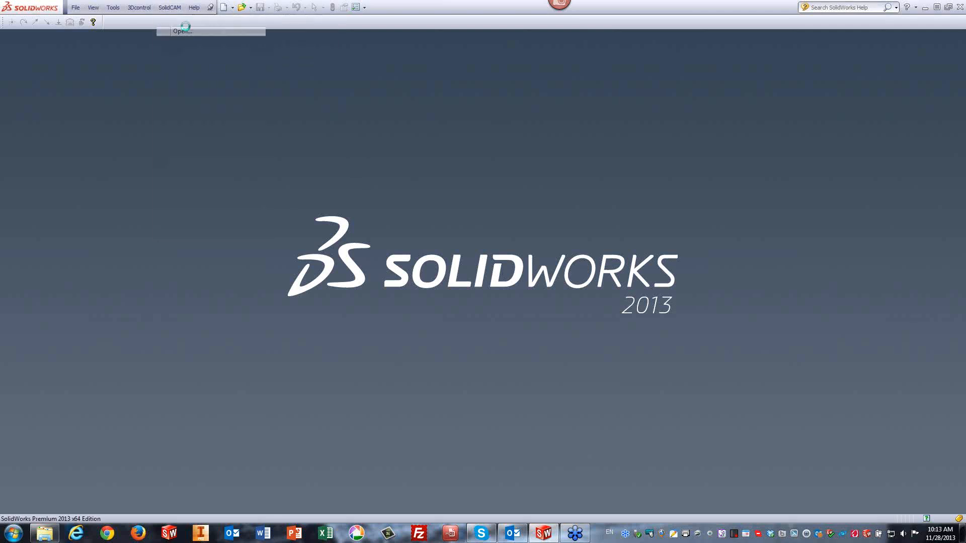
click(372, 246)
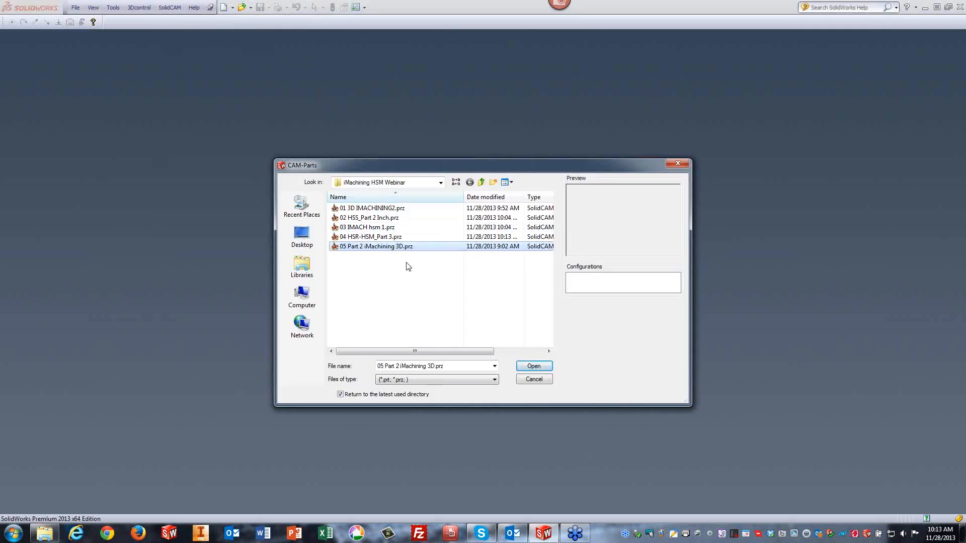
click(526, 366)
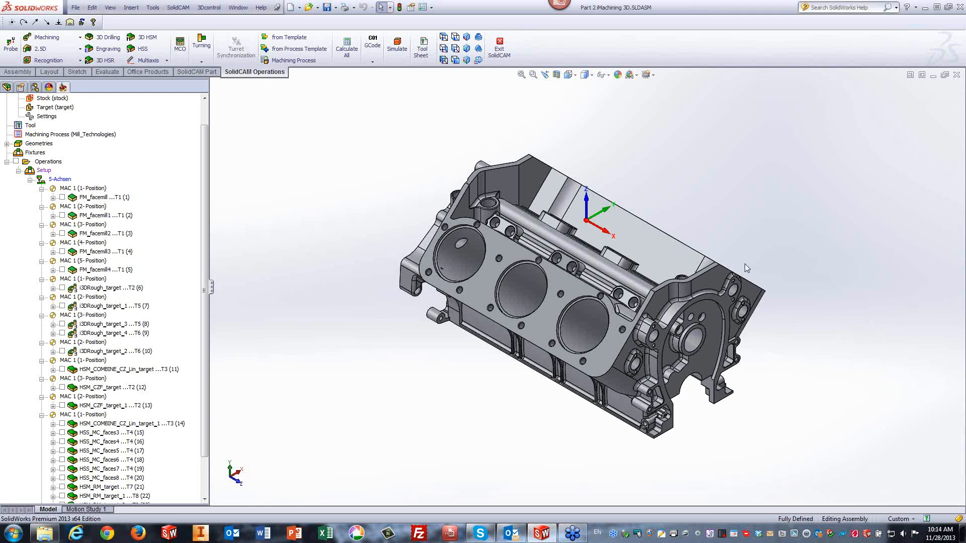
Activate the stock configuration and examine the engine block inside its stock and fixture from the front end.
click(33, 89)
click(43, 110)
click(75, 126)
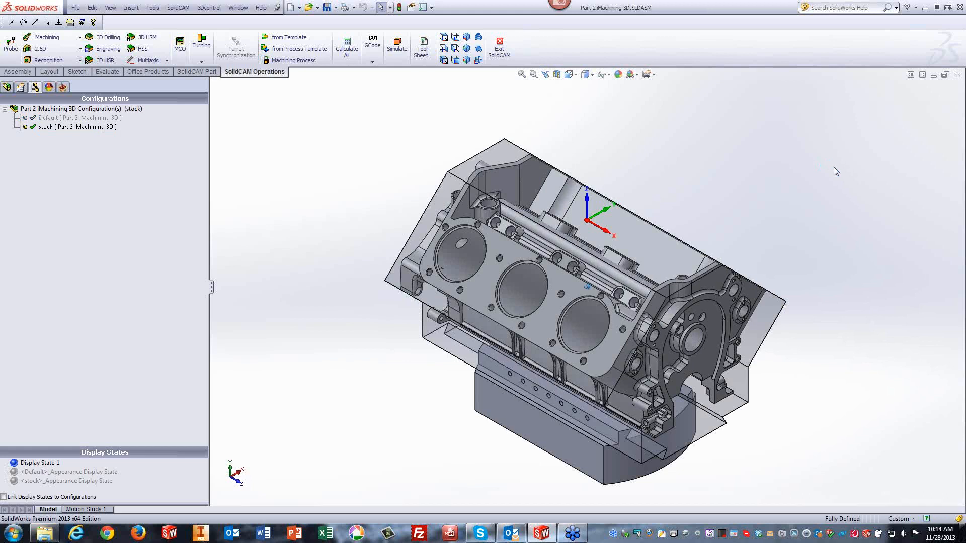
middle_drag(834, 167, 618, 273)
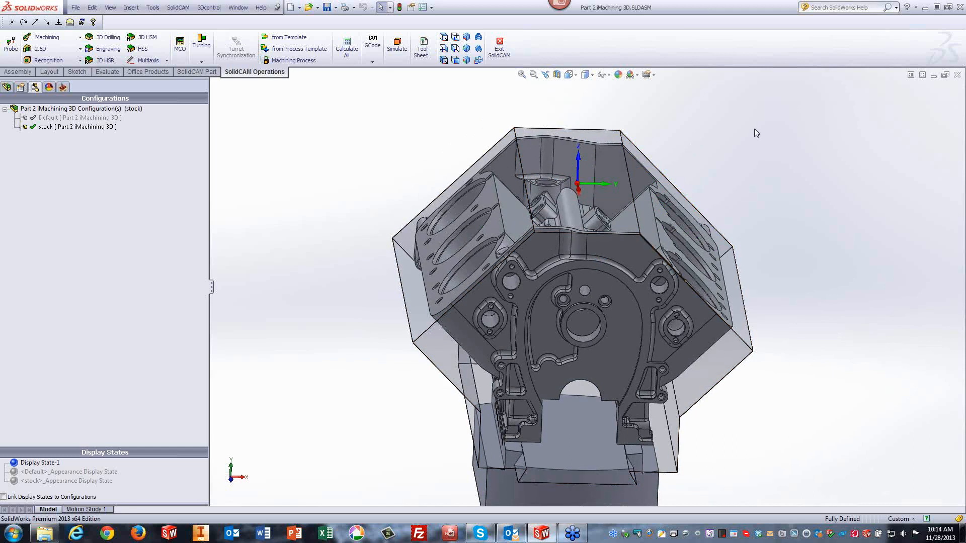
click(69, 127)
Display the FM_facemill1 and FM_facemill2 toolpaths on the model, and clear the selection of all operations.
click(62, 88)
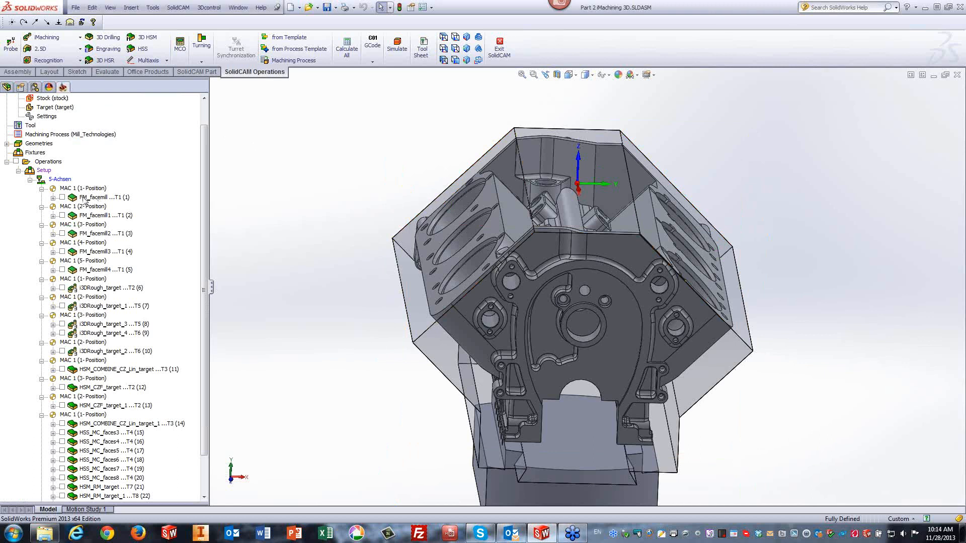
click(62, 197)
click(62, 197)
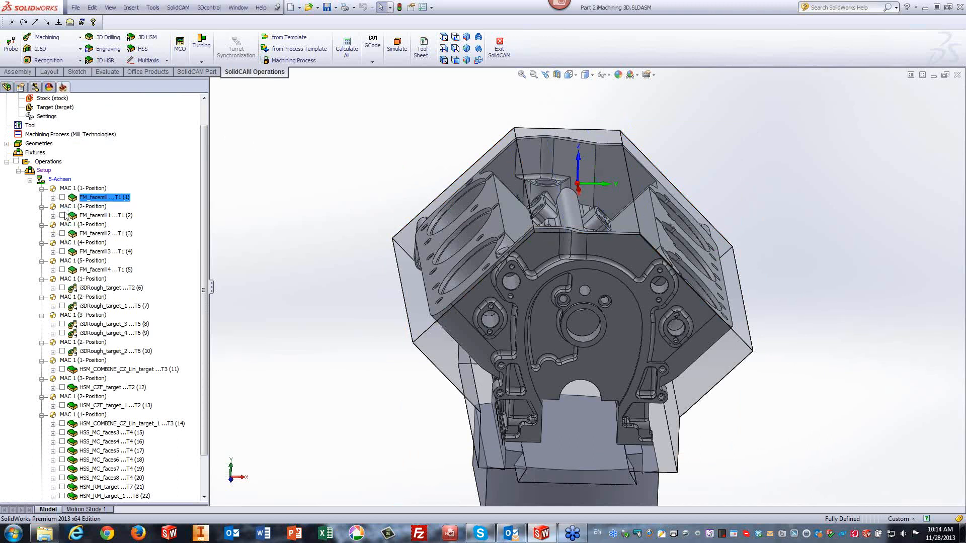
click(62, 216)
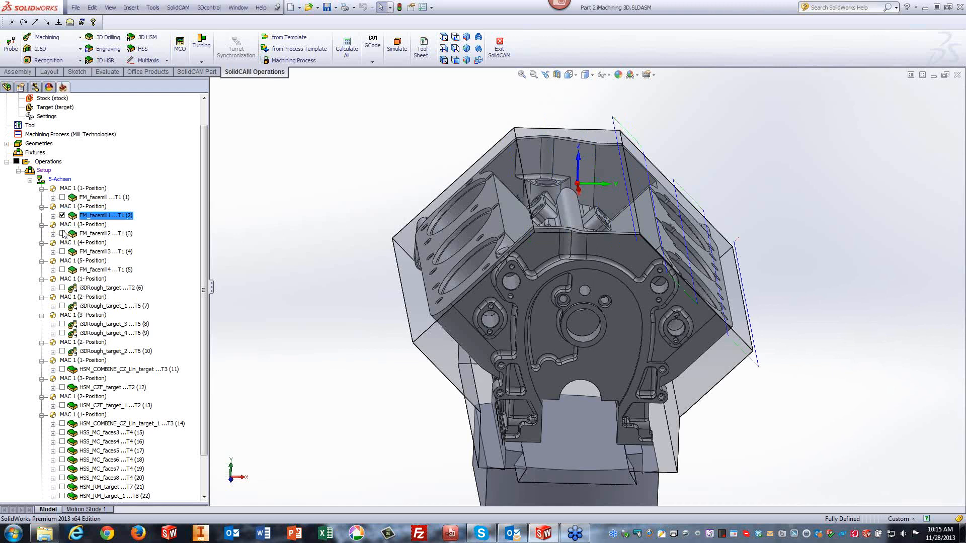
click(62, 233)
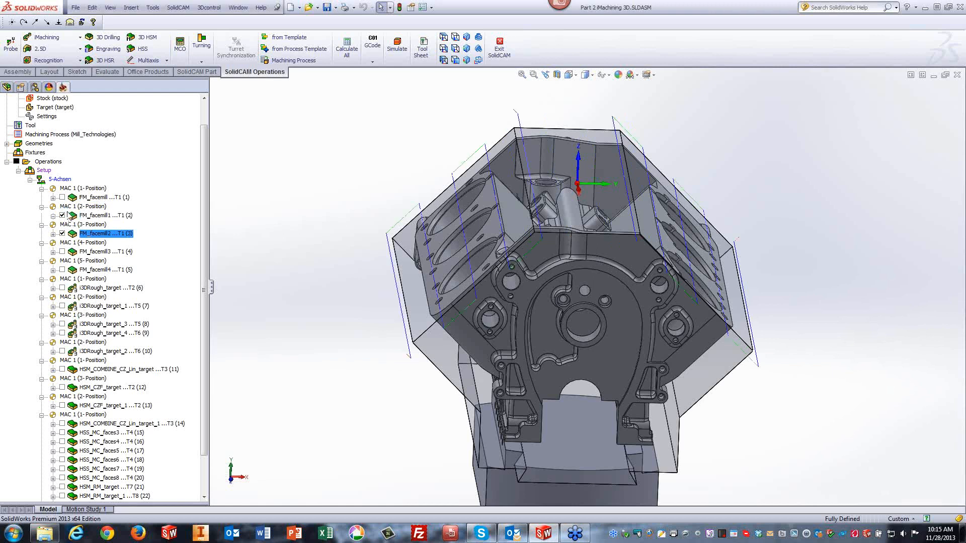
click(17, 161)
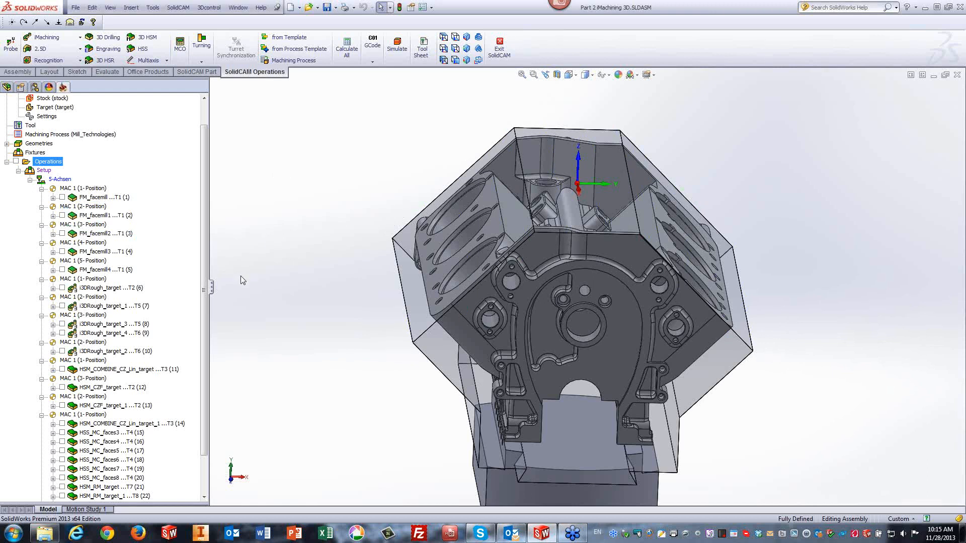
Open the i3DRough_target operation, show its w_a working area from above, and close the working area without changes.
double_click(83, 284)
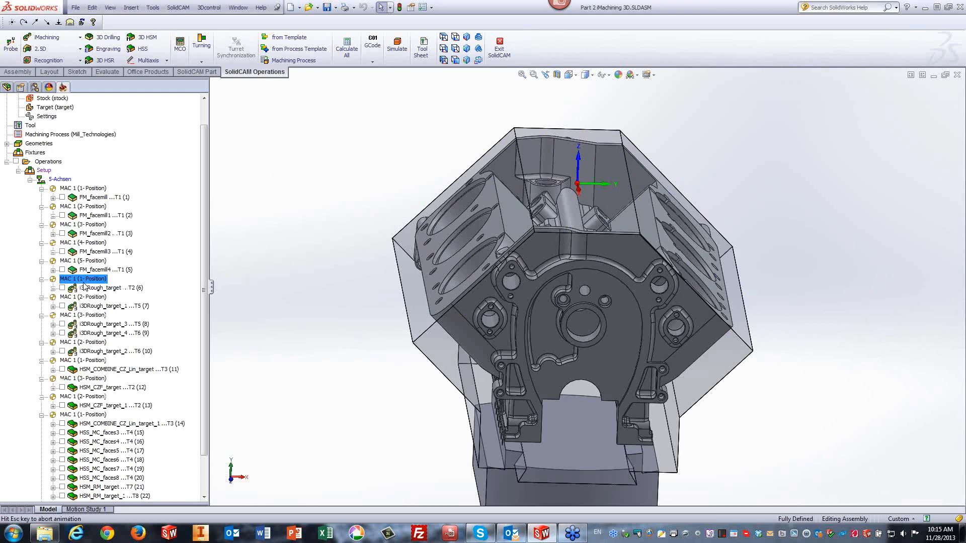
double_click(99, 289)
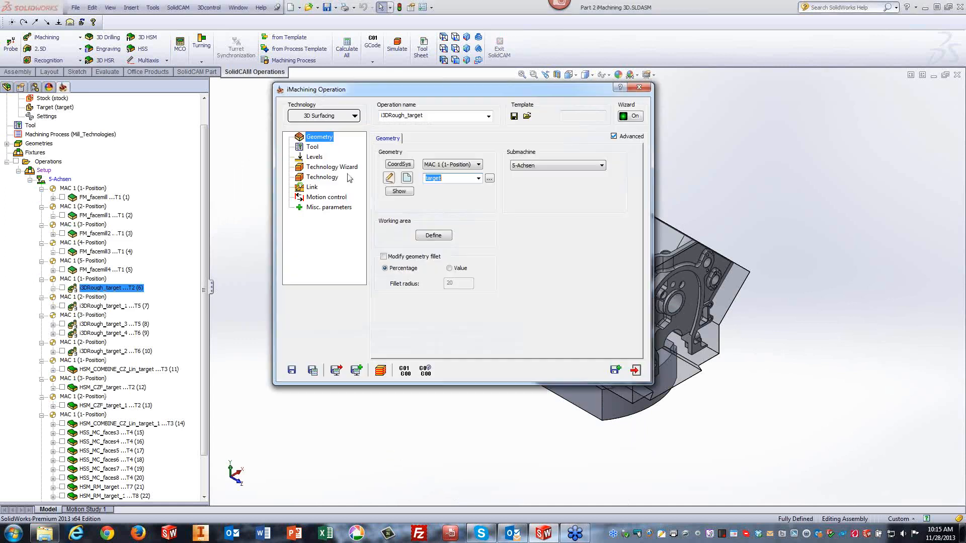
click(433, 235)
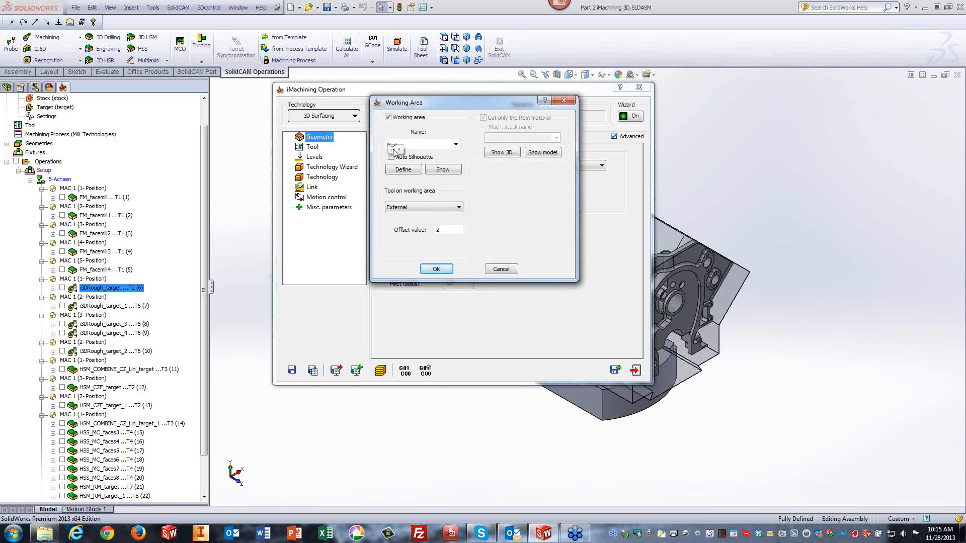
click(442, 171)
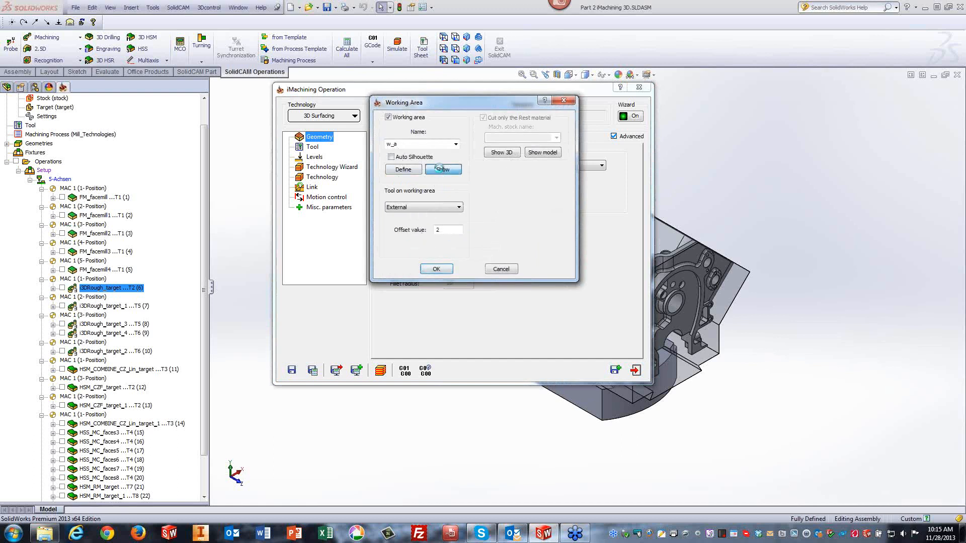
click(444, 37)
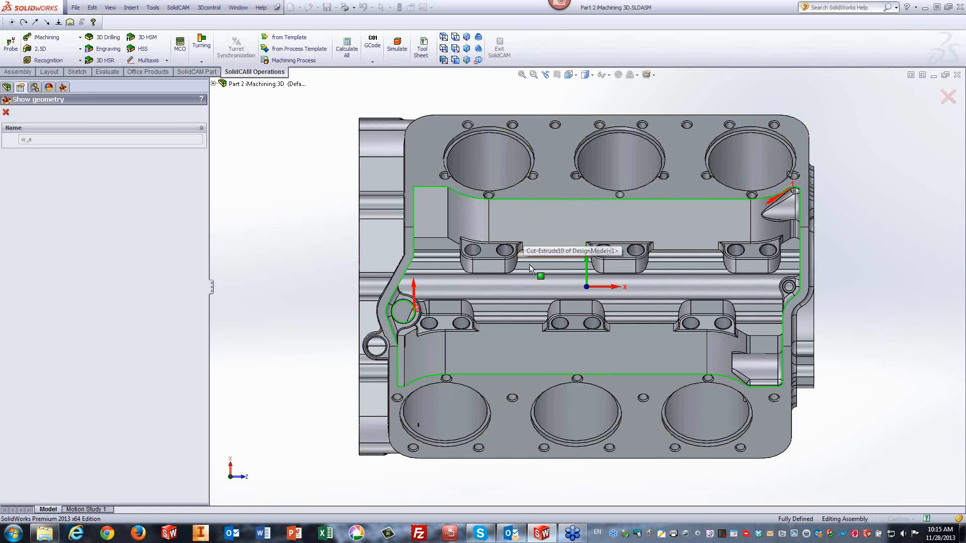
click(6, 112)
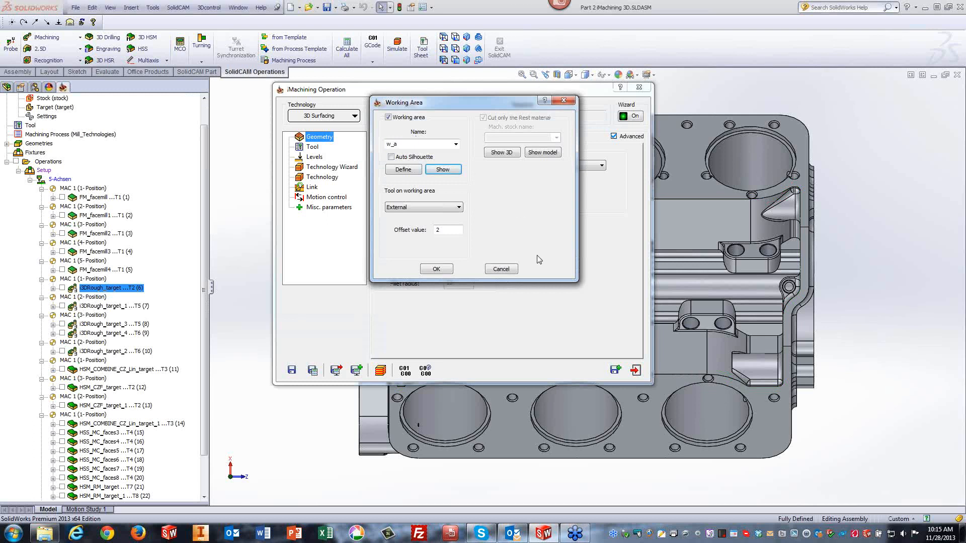
click(501, 269)
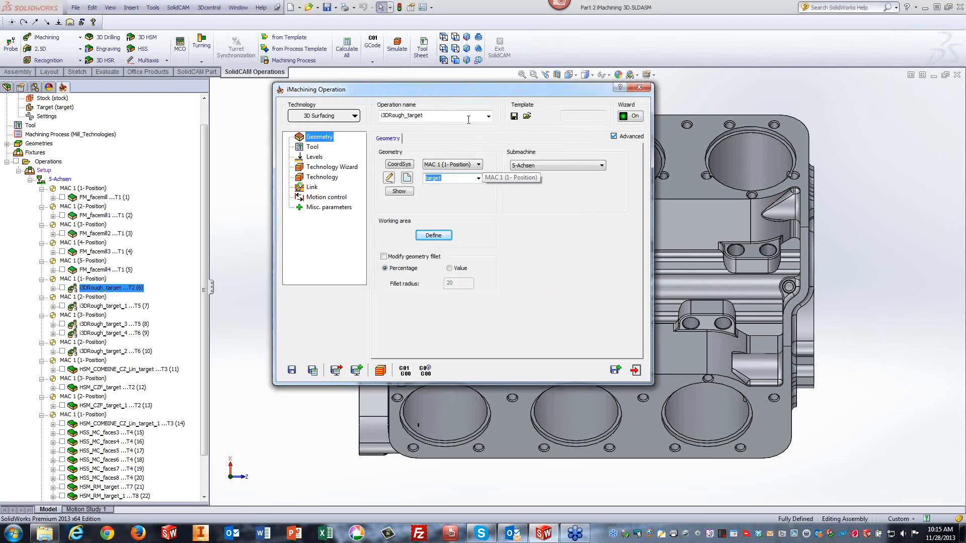
Activate the stock configuration, inspect the material around the block from several angles, and exit the i3DRough_target operation.
click(34, 87)
click(41, 127)
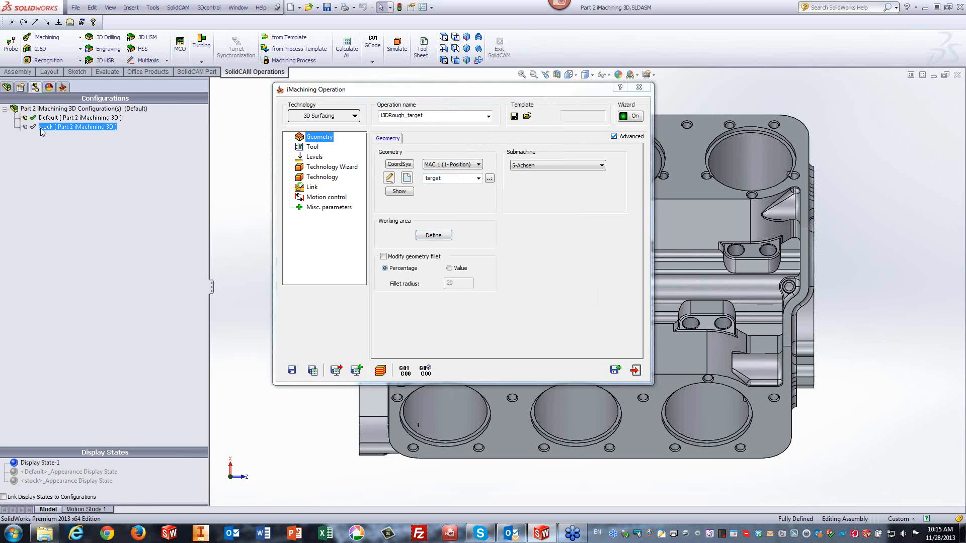
double_click(41, 128)
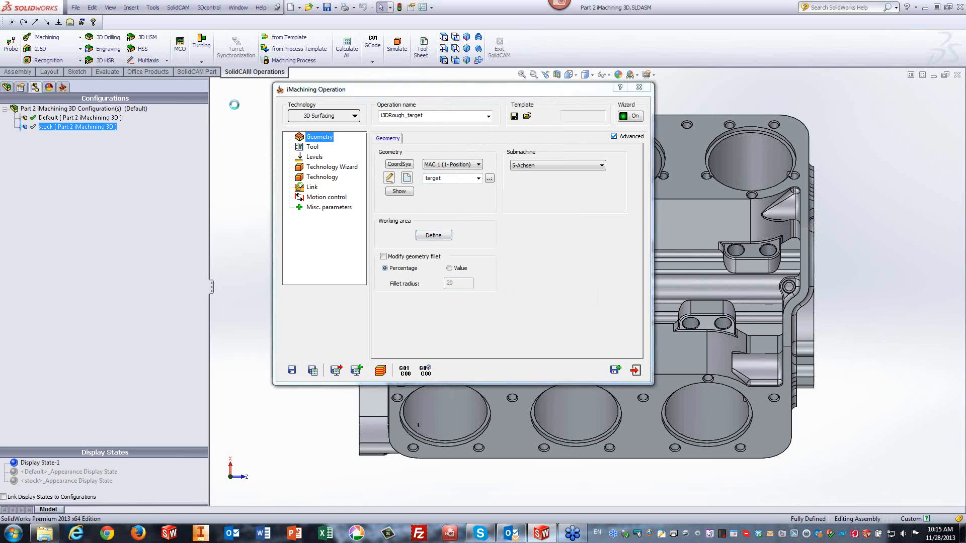
double_click(431, 87)
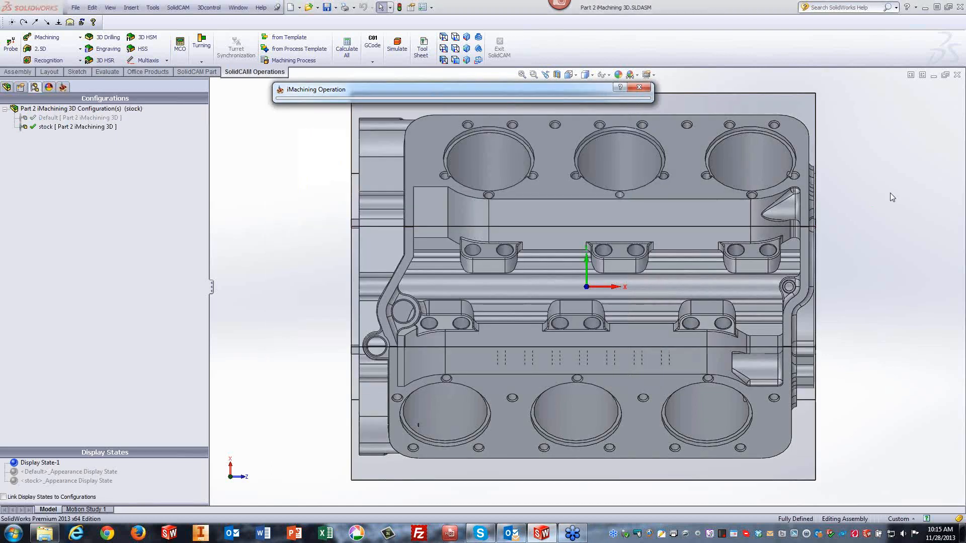
key(ctrl+7)
middle_drag(890, 192, 714, 250)
click(714, 249)
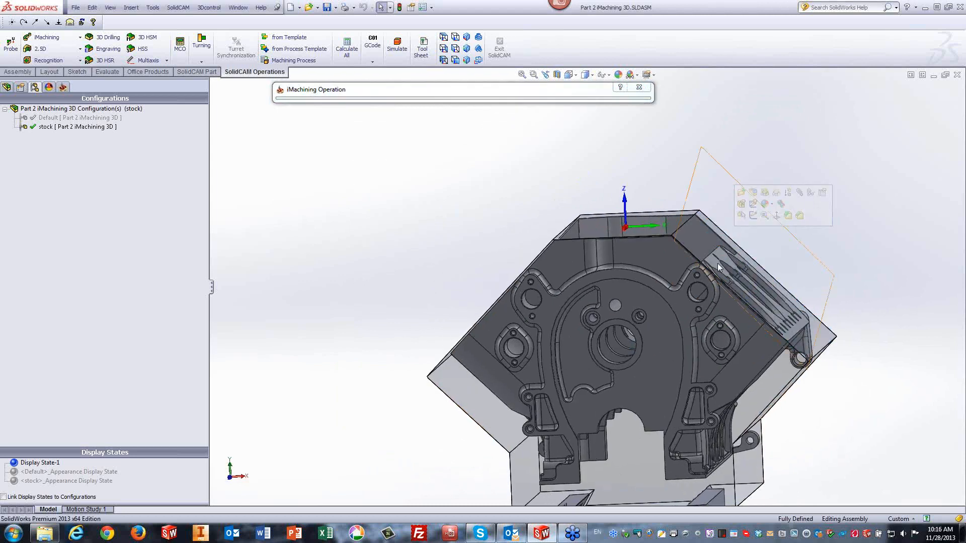
middle_drag(877, 204, 894, 201)
middle_drag(751, 247, 695, 282)
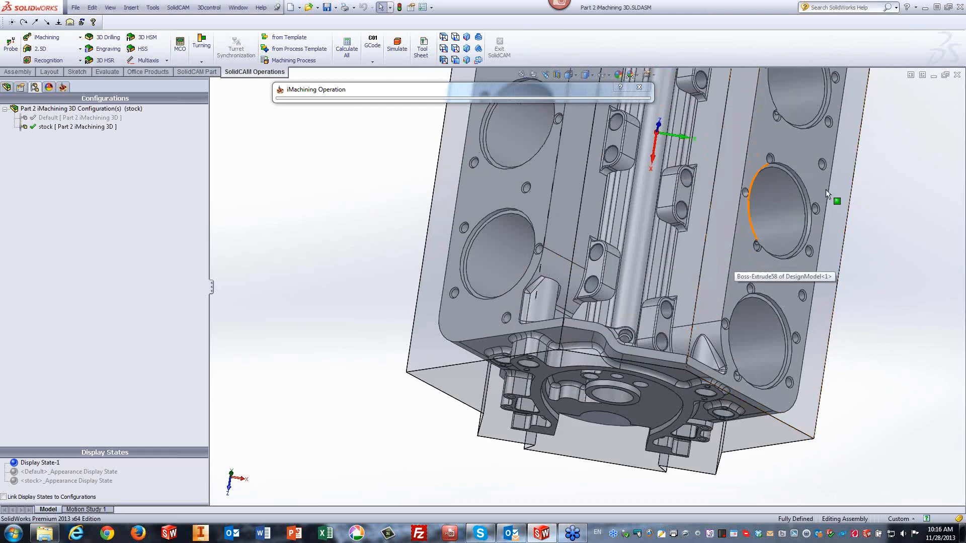
click(444, 49)
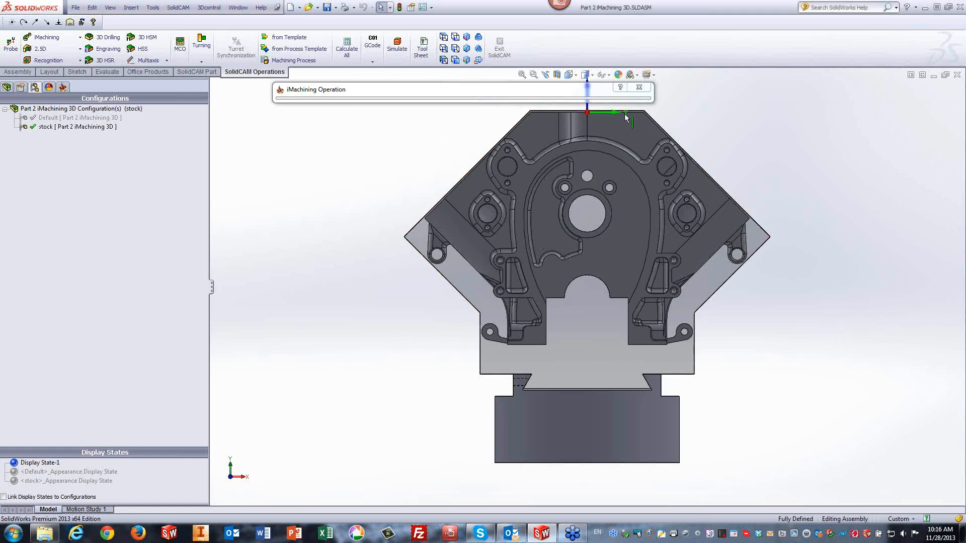
click(430, 91)
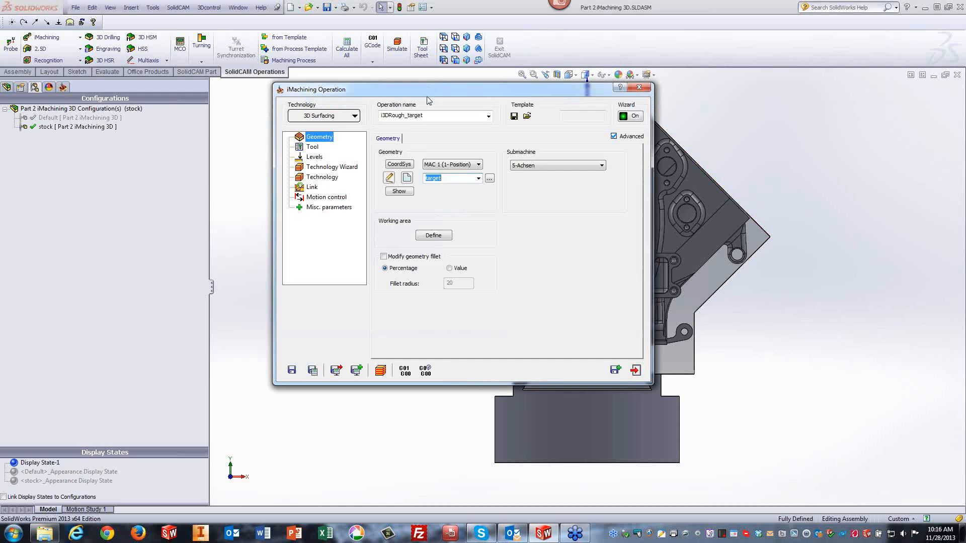
click(635, 370)
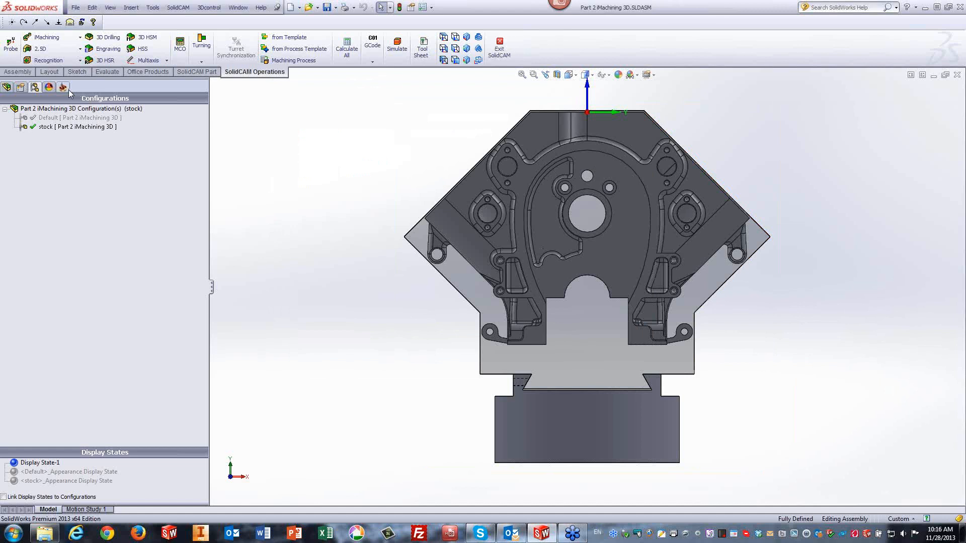
Simulate the i3DRough_target roughing in SolidVerify, inspect the machined valley between the cylinder banks, and exit the simulation.
click(64, 88)
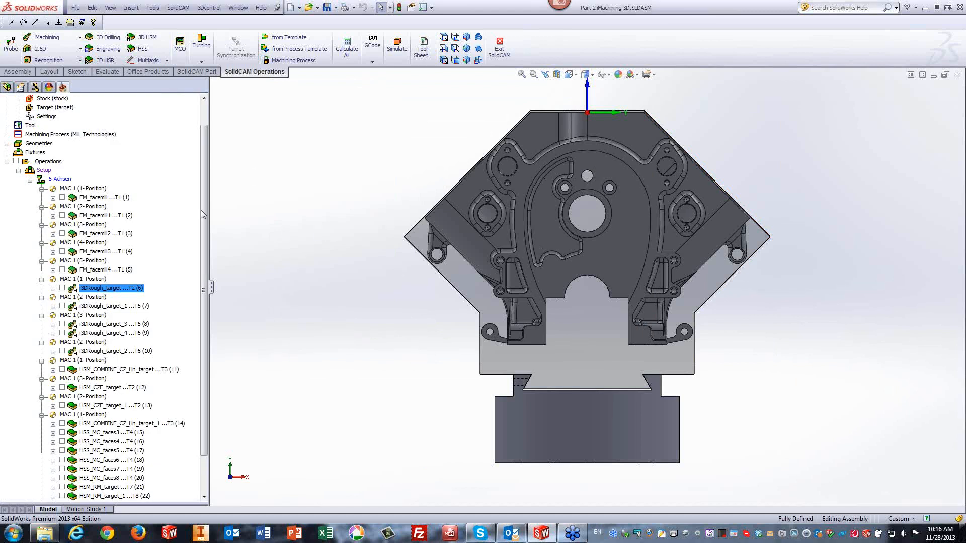
click(465, 39)
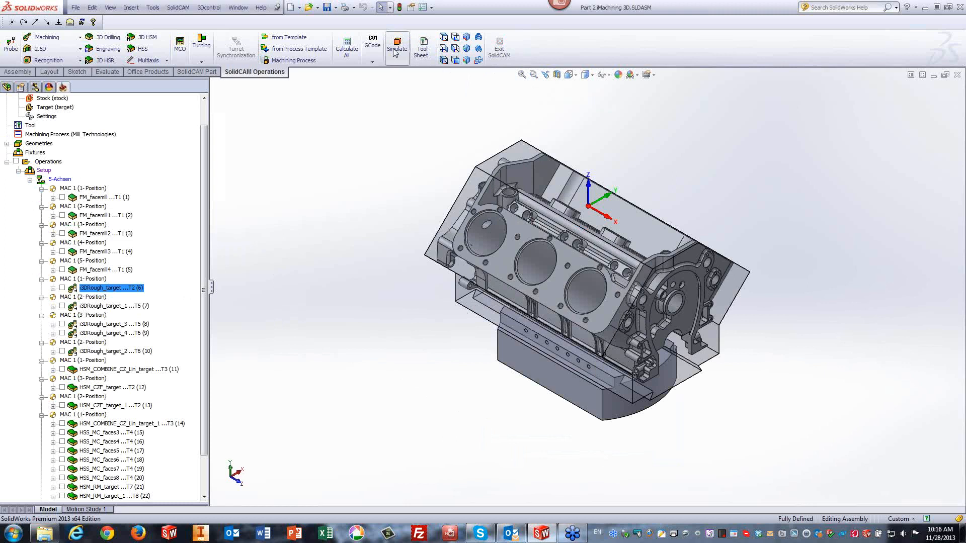
click(395, 51)
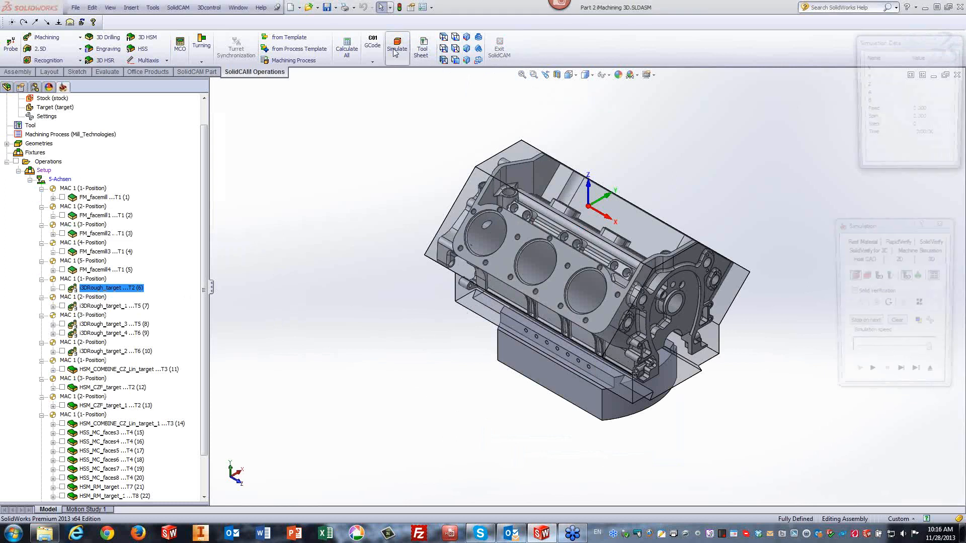
click(931, 241)
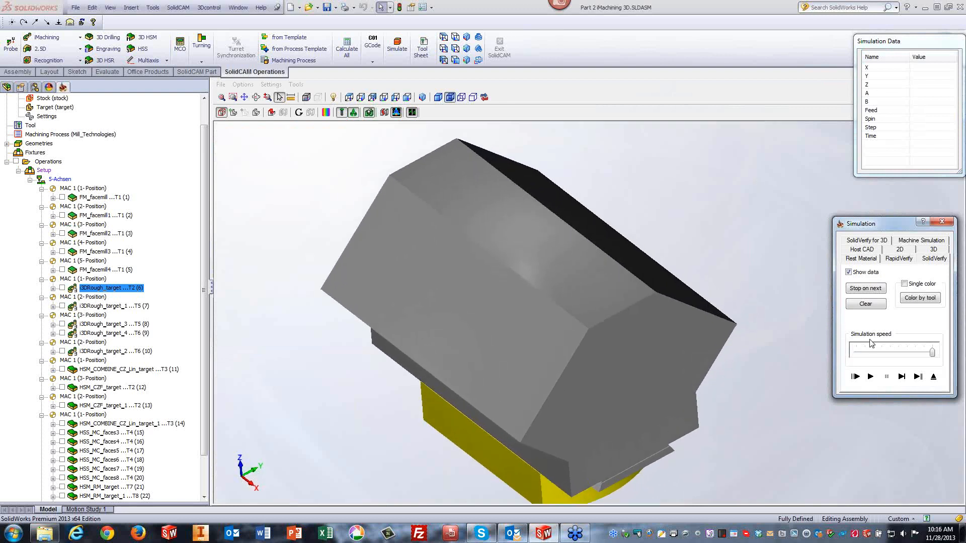
click(870, 376)
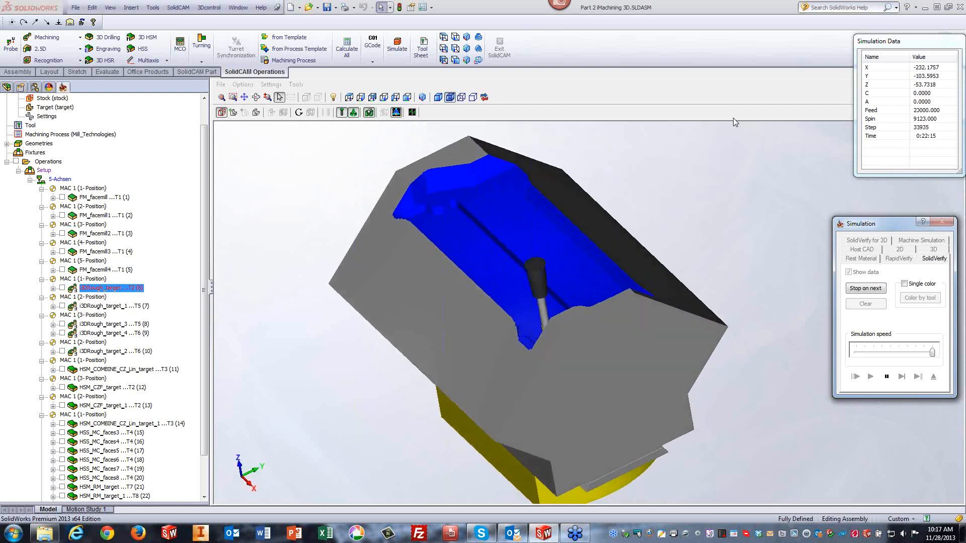
click(714, 158)
middle_drag(714, 158, 696, 165)
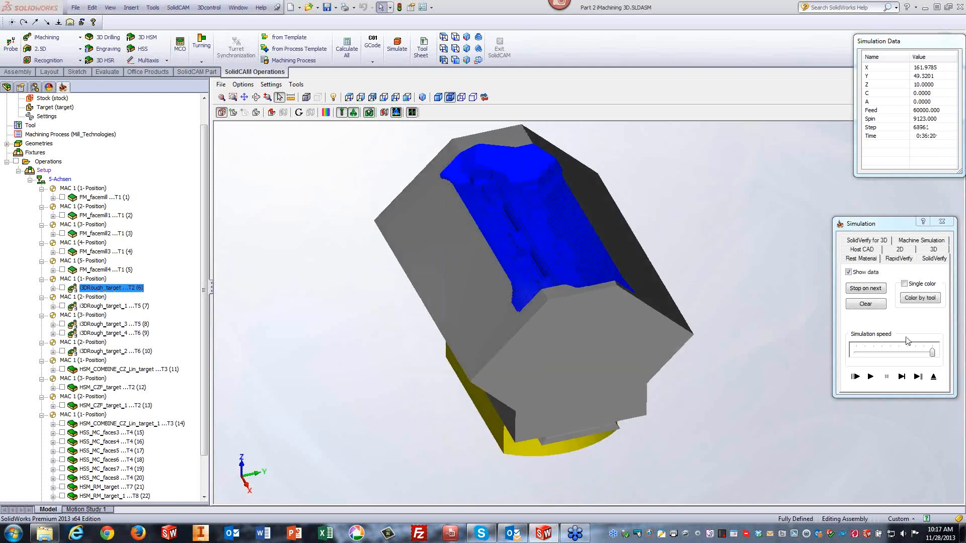
click(933, 378)
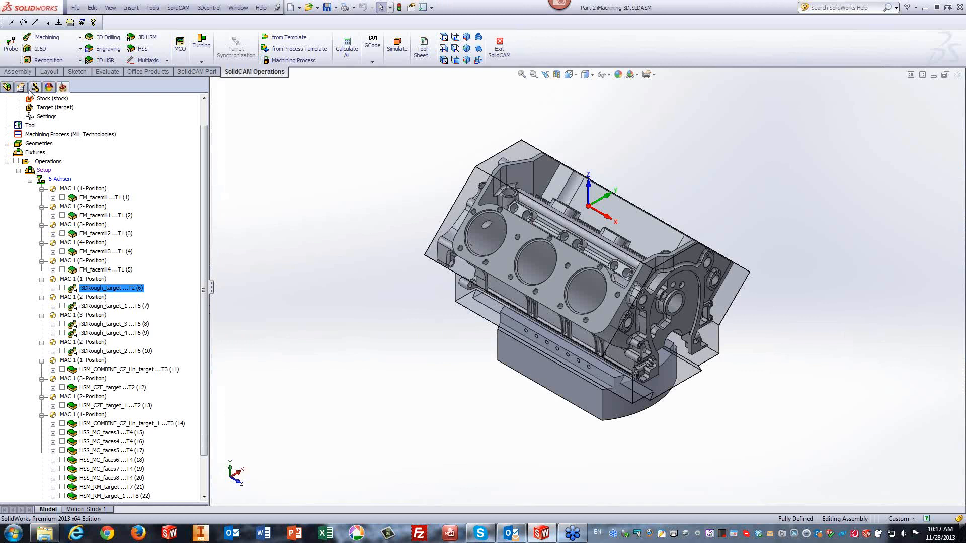
Activate the Default configuration of the assembly and return to the CAM operations tree.
click(35, 88)
double_click(56, 117)
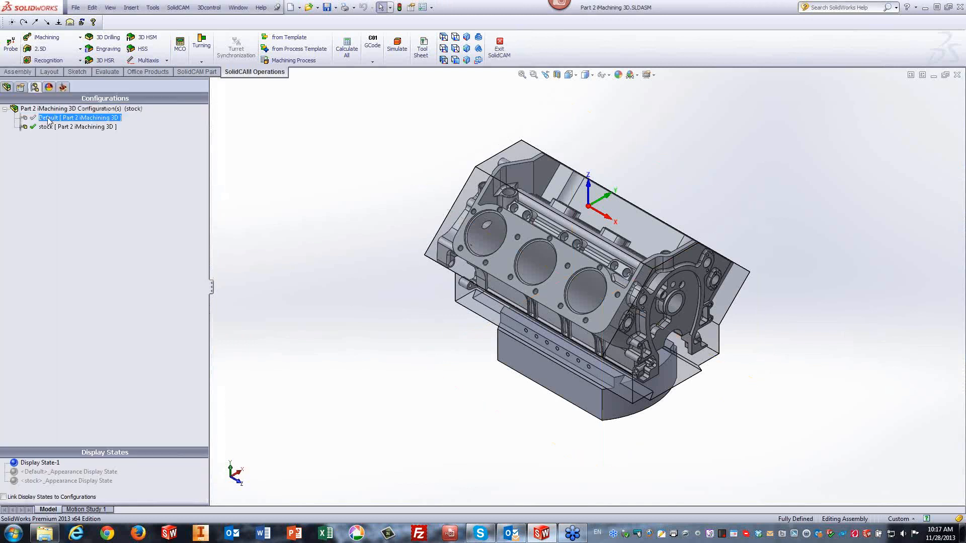
click(63, 87)
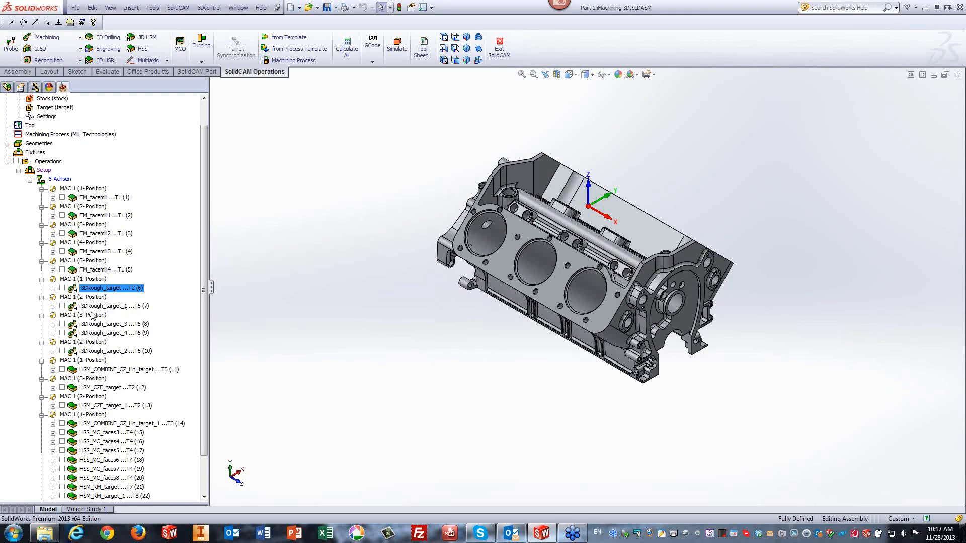
View the block in MAC 1 (2- Position) and MAC 1 (3- Position), and check the tool of the i3DRough_target_3 operation.
click(83, 298)
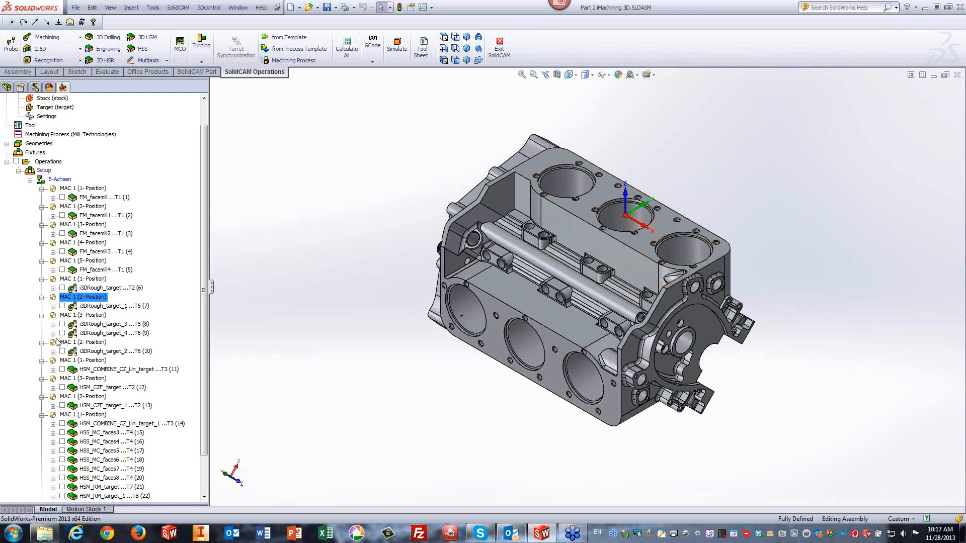
click(74, 316)
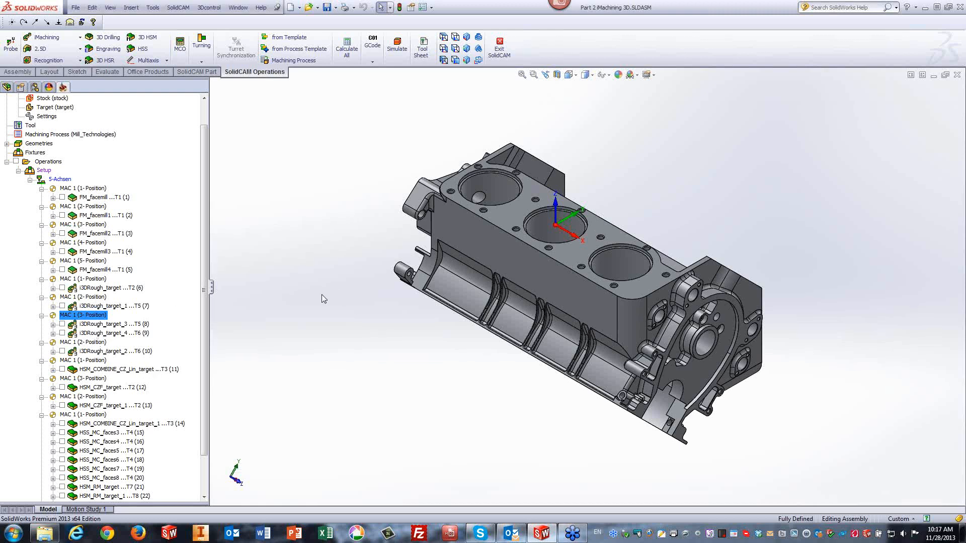
double_click(93, 326)
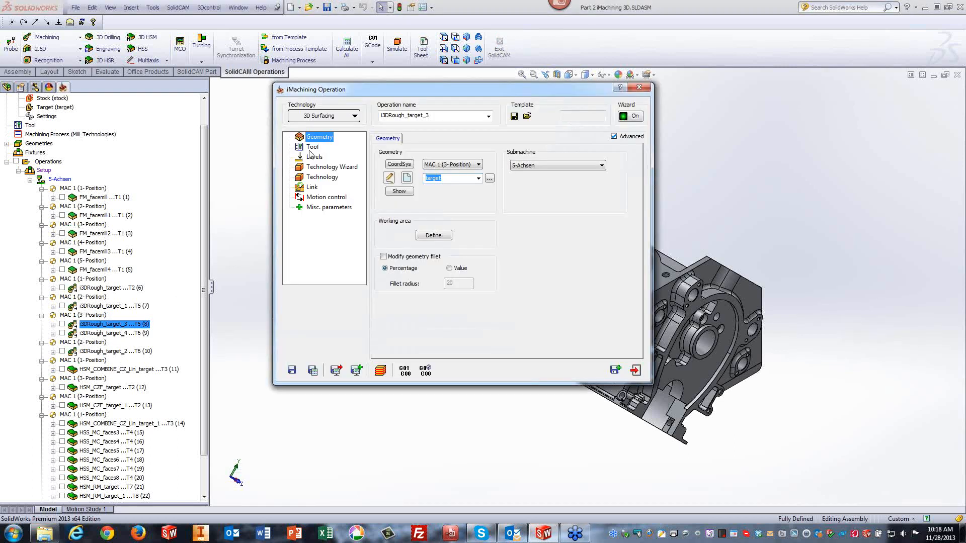
click(311, 147)
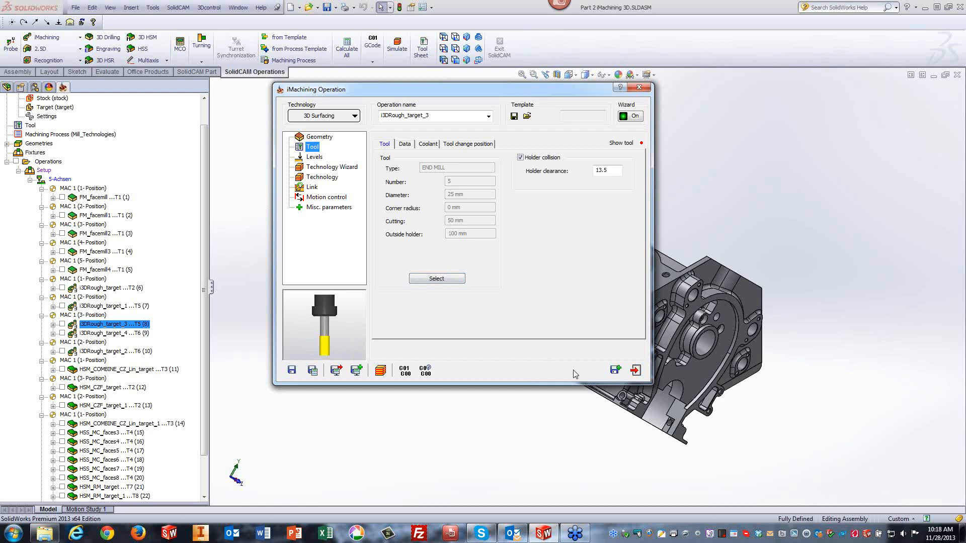
Exit the i3DRough_target_3 operation and simulate its cylinder bore roughing in SolidVerify at a slightly reduced speed.
click(634, 371)
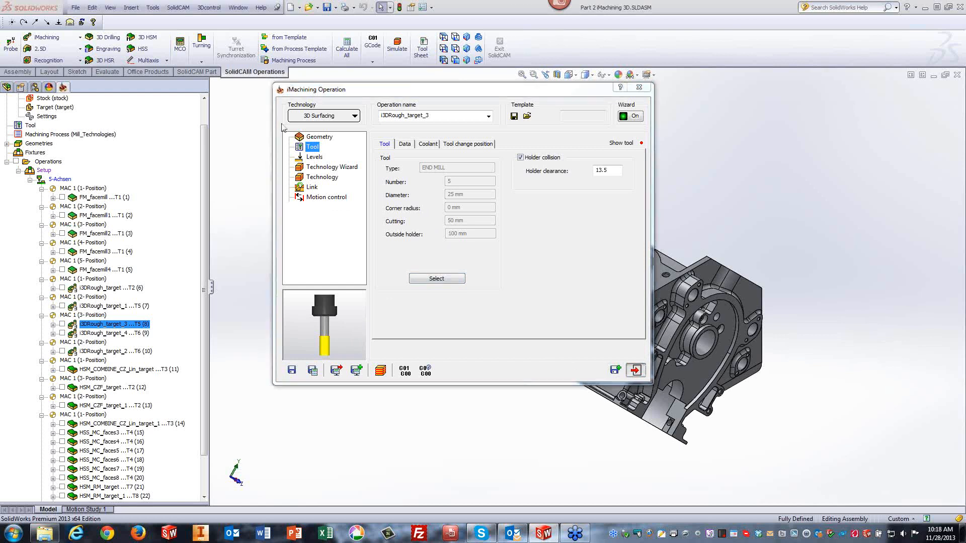
click(281, 124)
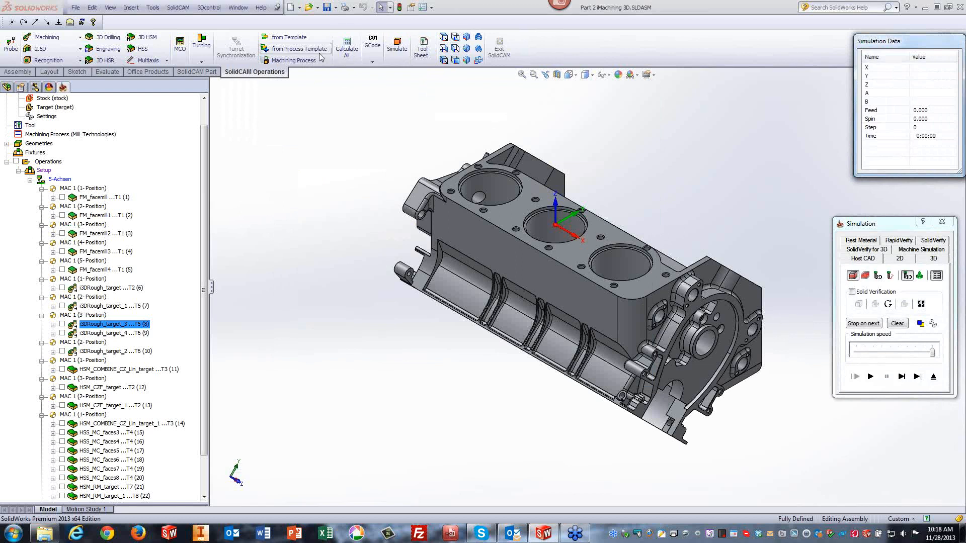
click(939, 249)
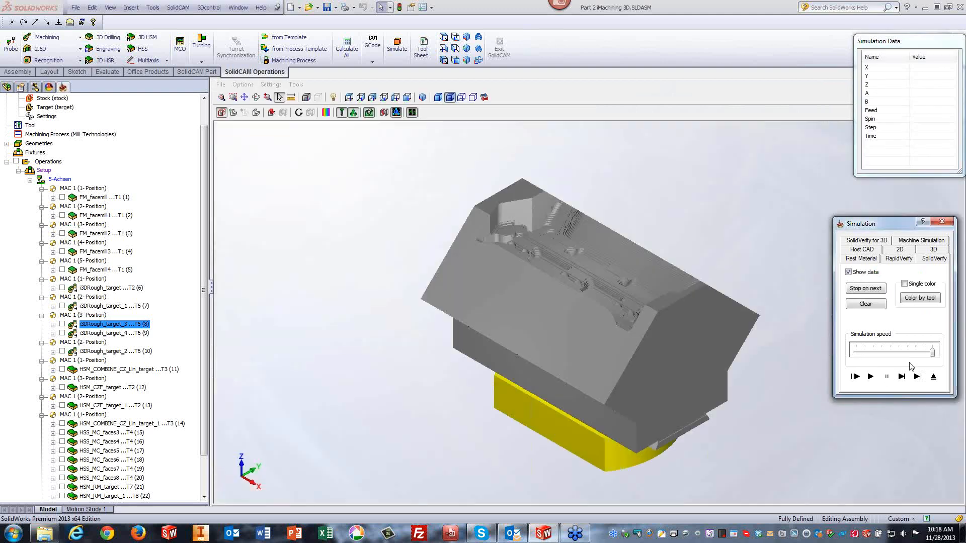
click(914, 352)
click(870, 377)
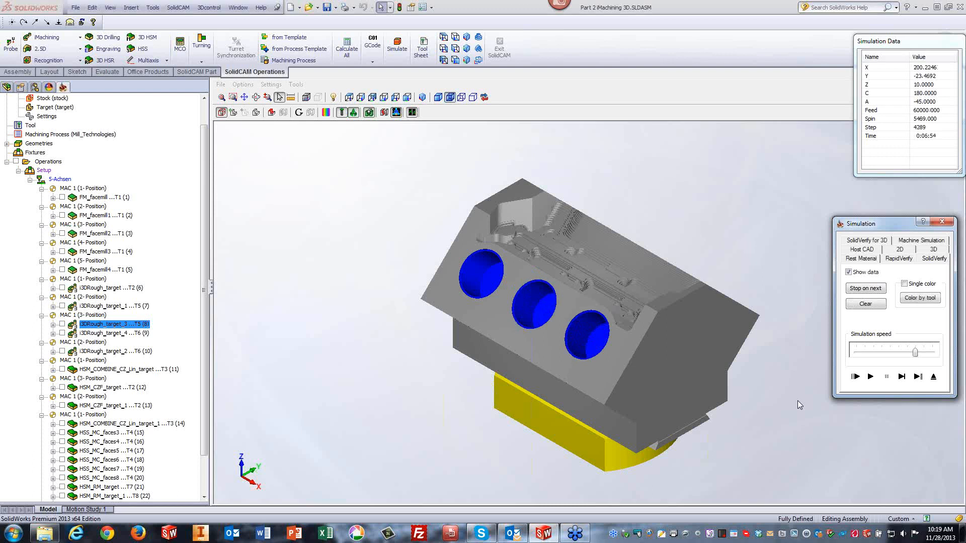
Simulate the i3DRough_target_4 rest roughing of the cylinder bores in SolidVerify and exit the simulation.
click(114, 333)
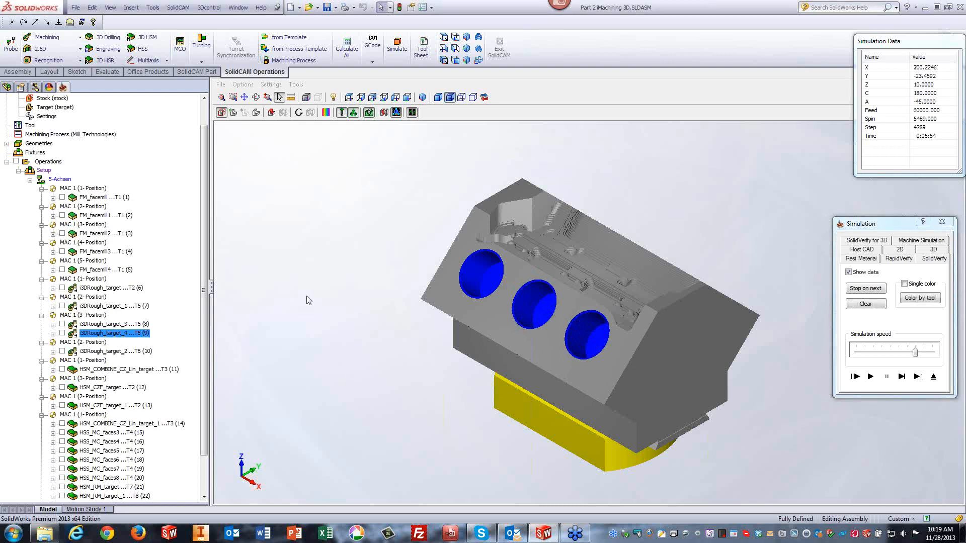
click(871, 376)
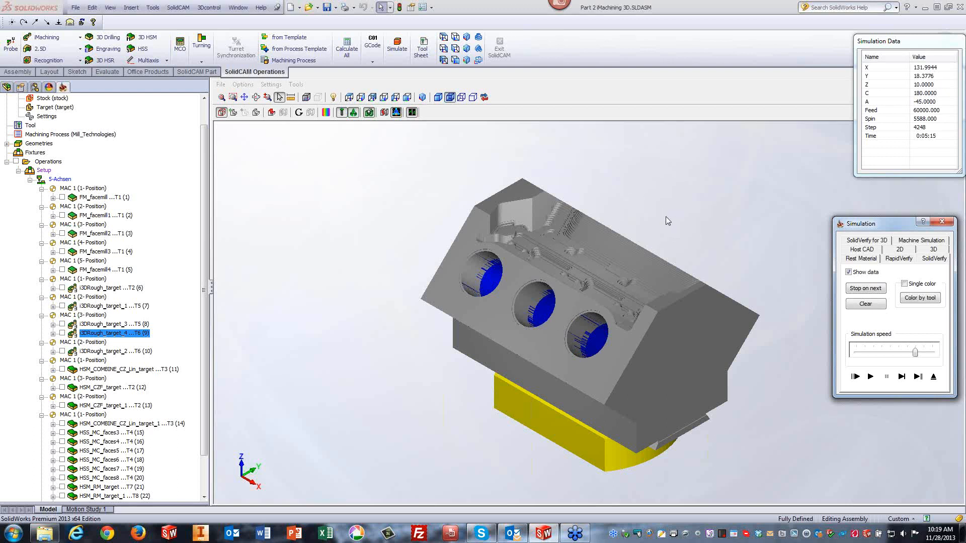
click(936, 378)
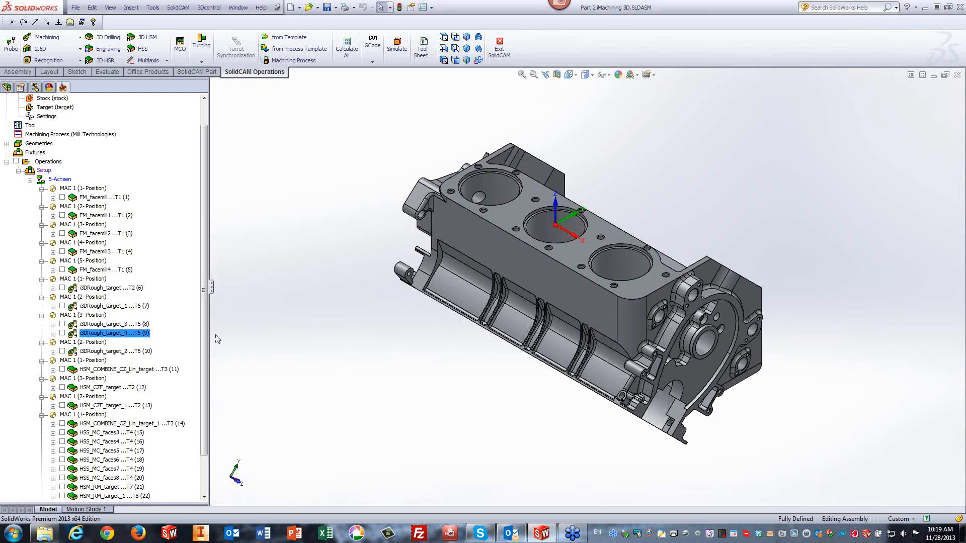
View MAC 1 (1- Position) from above, simulate the HSM_COMBINE_CZ_Lin_target toolpath in Host CAD at maximum speed, and exit the simulation.
click(92, 361)
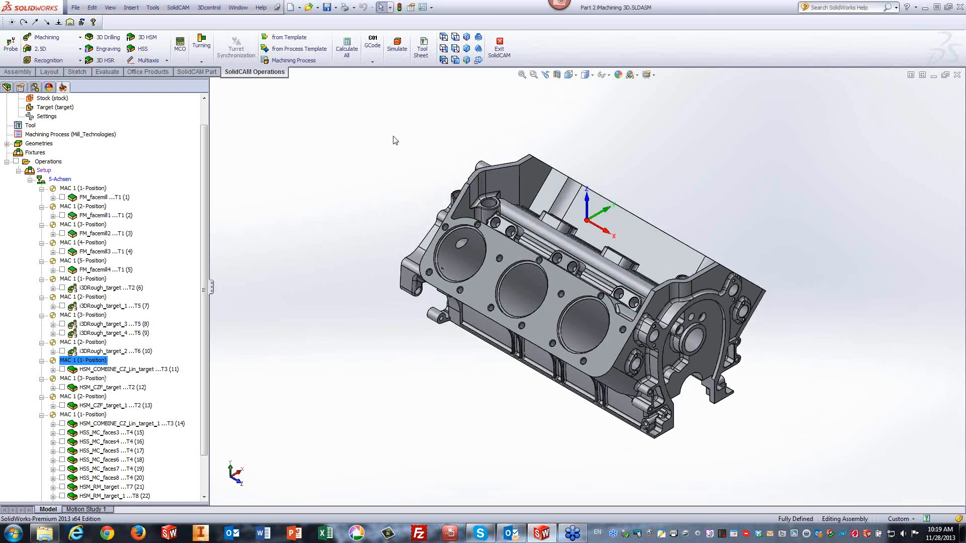
click(443, 37)
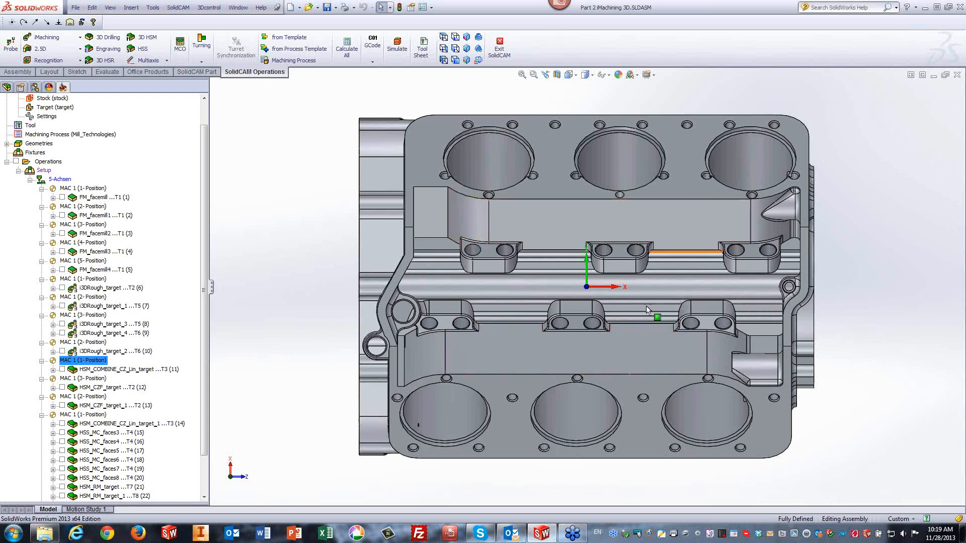
click(83, 369)
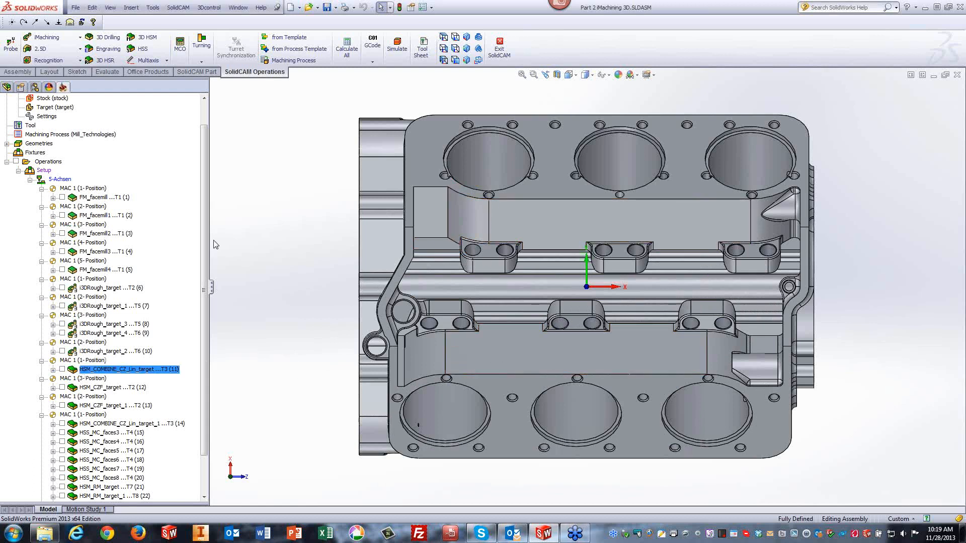
click(397, 45)
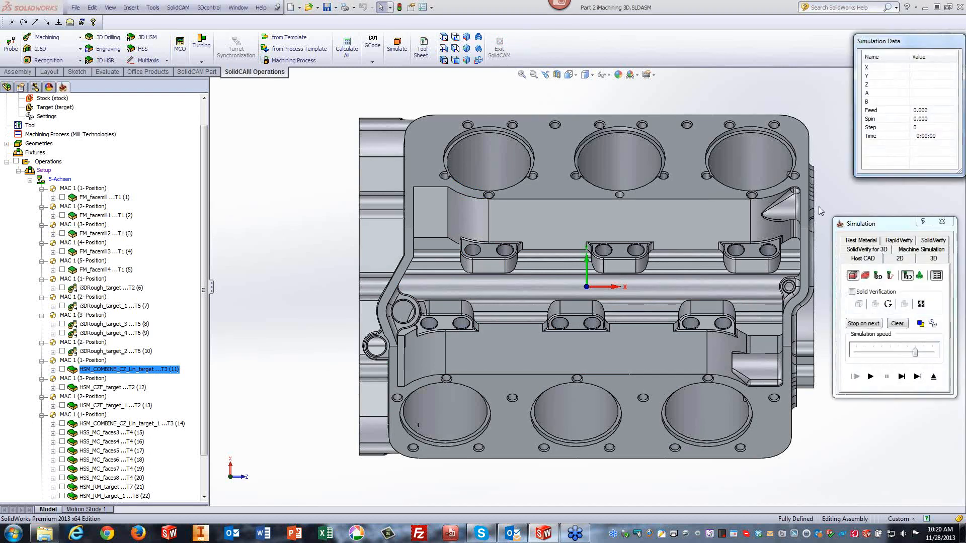
click(870, 378)
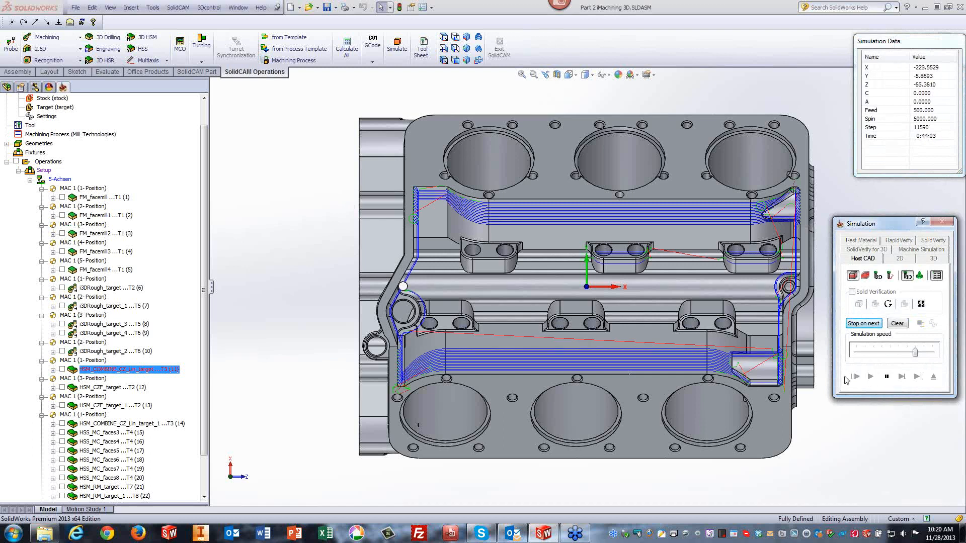
drag(915, 352, 934, 352)
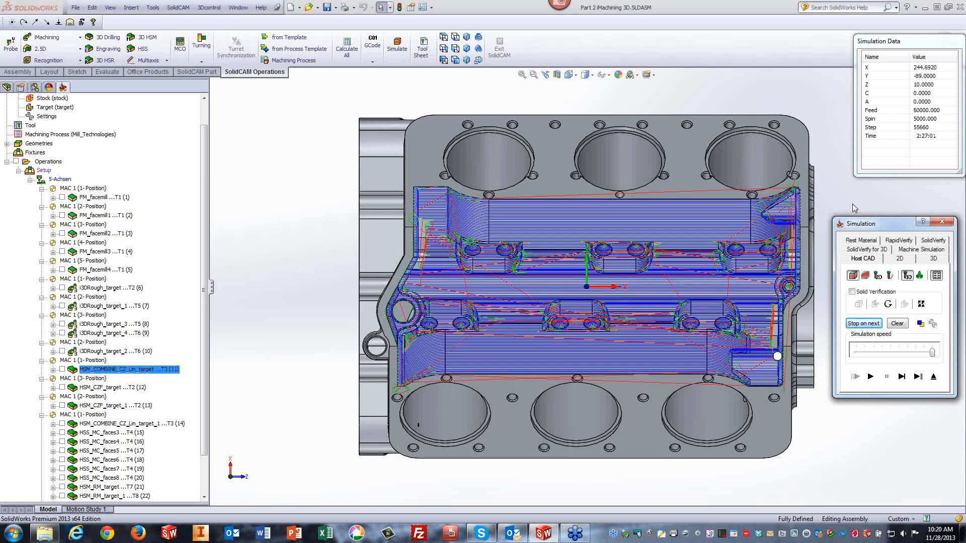
click(935, 378)
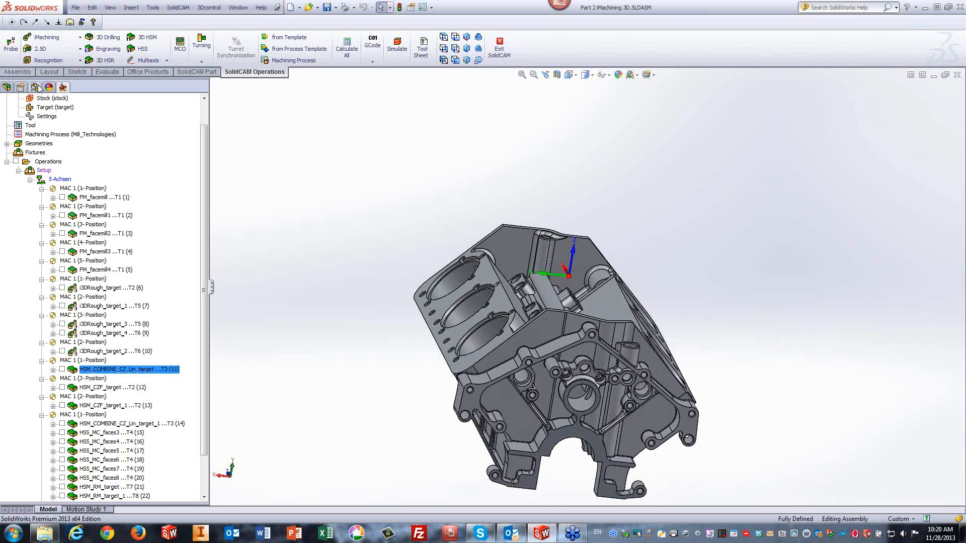
Activate the stock configuration, switch back to Default, inspect the valley surfaces of the block, and return to the CAM operations tree.
click(35, 87)
click(41, 109)
click(55, 127)
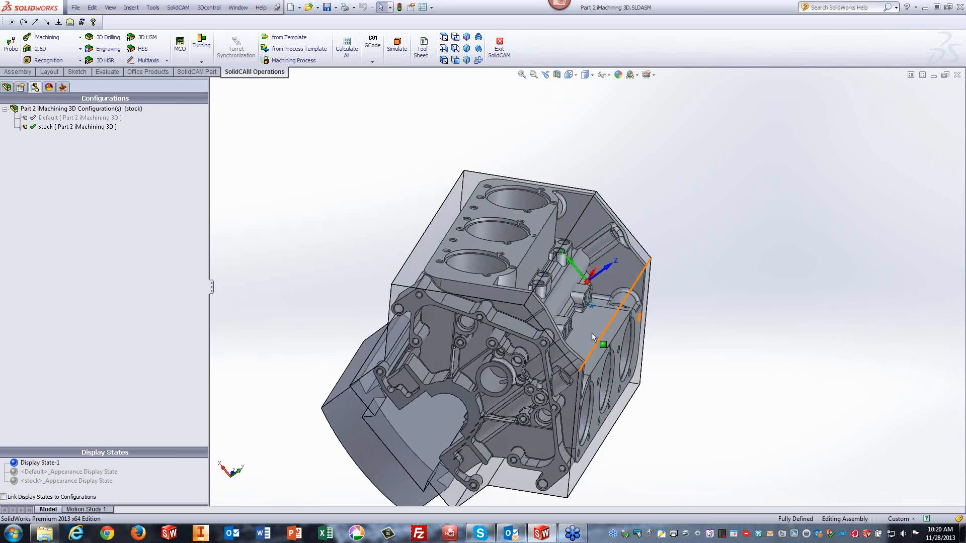
double_click(55, 118)
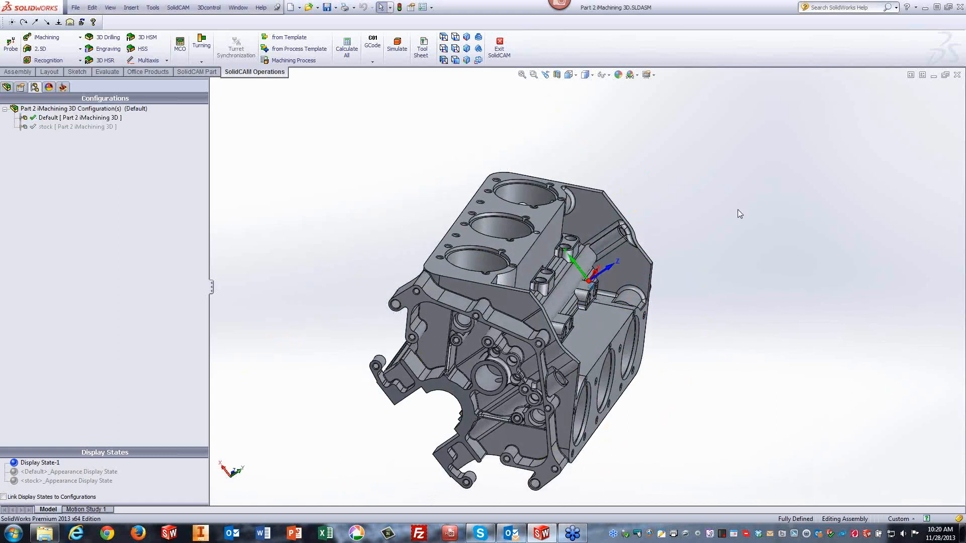
click(609, 325)
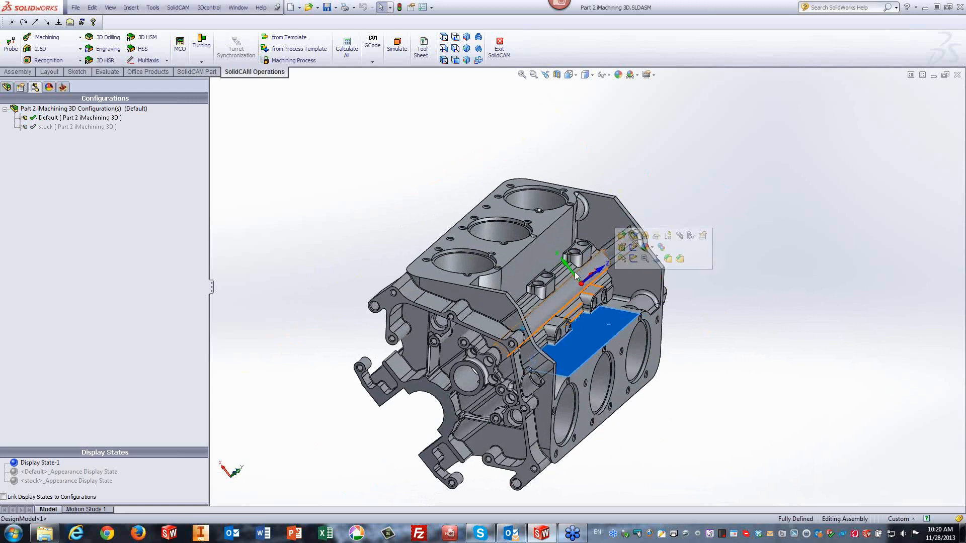
click(712, 175)
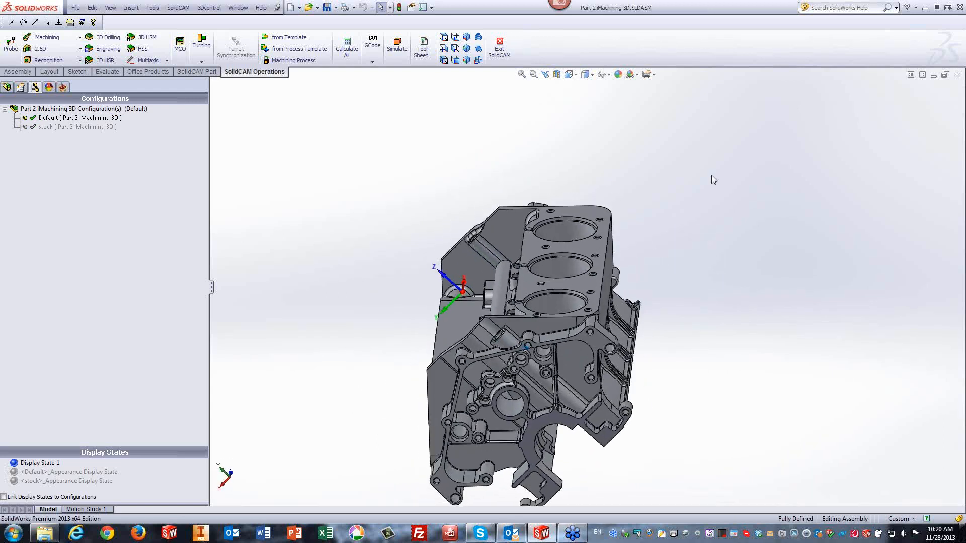
click(62, 87)
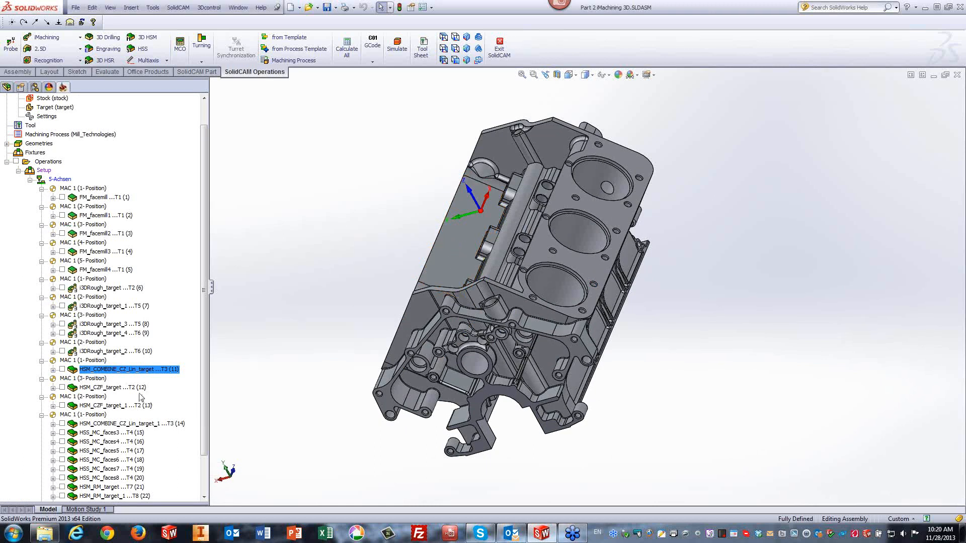
Simulate the HSM_CZF_target horizontal machining in Host CAD, inspect its toolpath on the flat faces, and exit the operation.
double_click(112, 388)
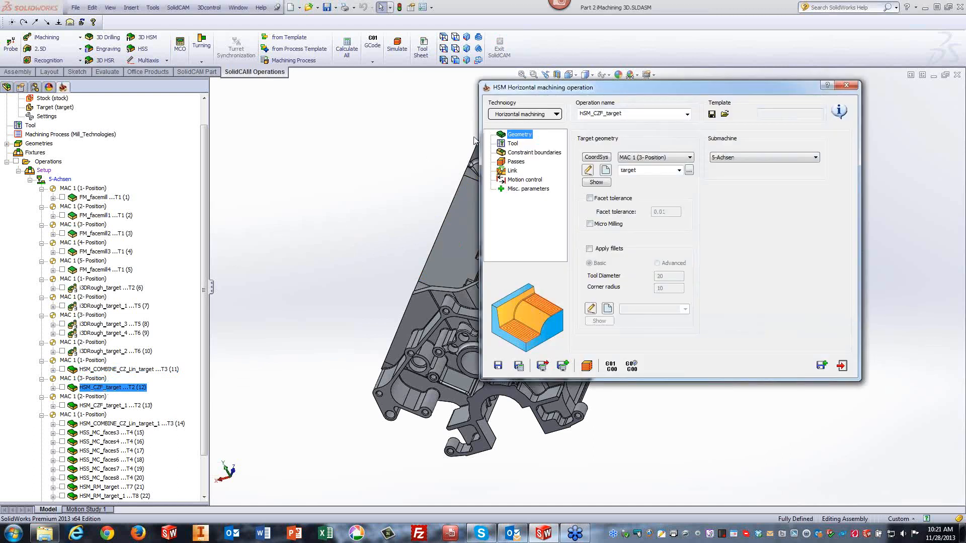
click(587, 367)
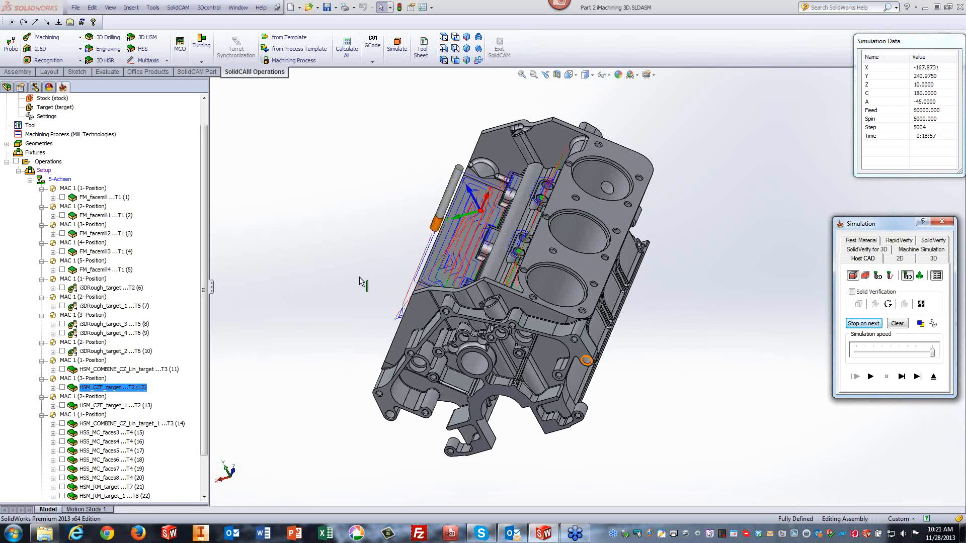
middle_drag(416, 254, 434, 317)
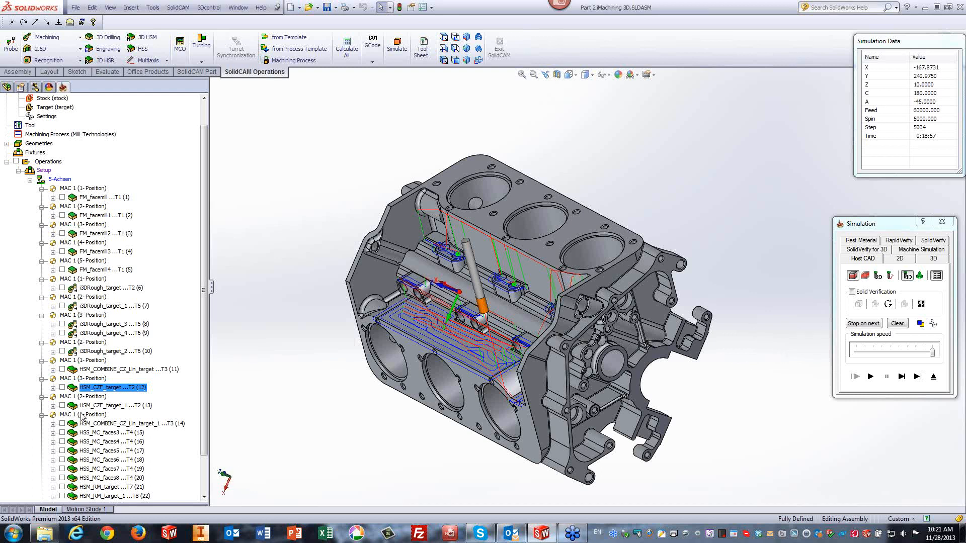
click(933, 378)
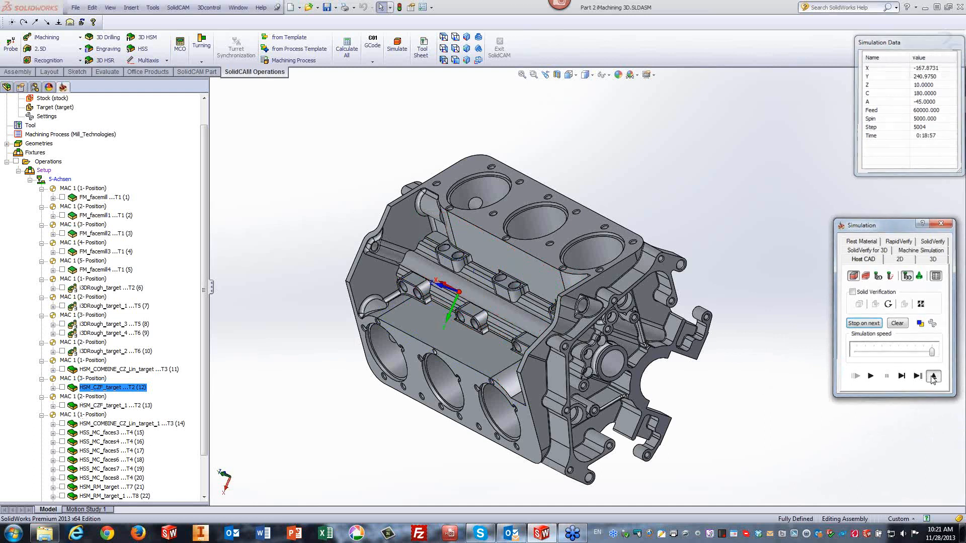
click(842, 365)
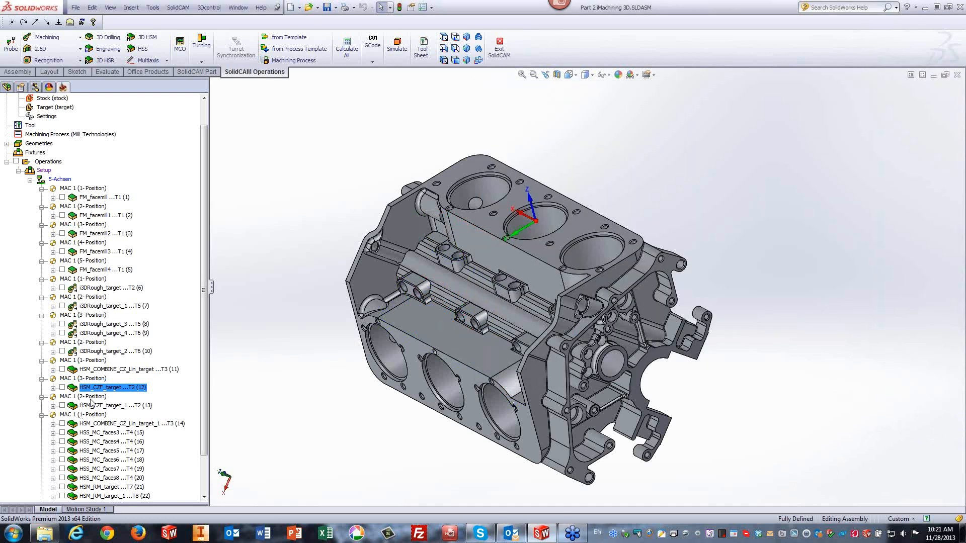
View the block in MAC 1 (2- Position), show the HSM_CZF_target_1 toolpath on the model, and hide it again.
click(90, 399)
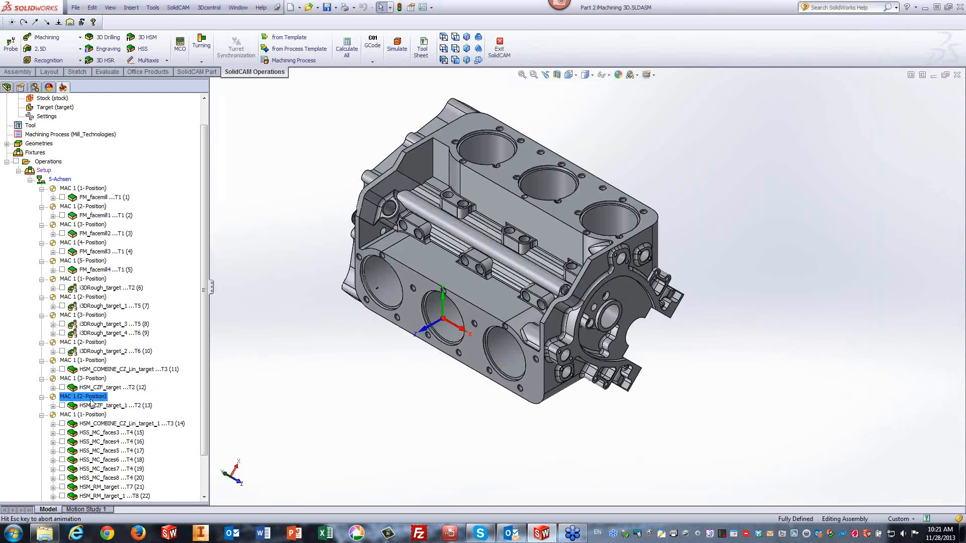
click(62, 406)
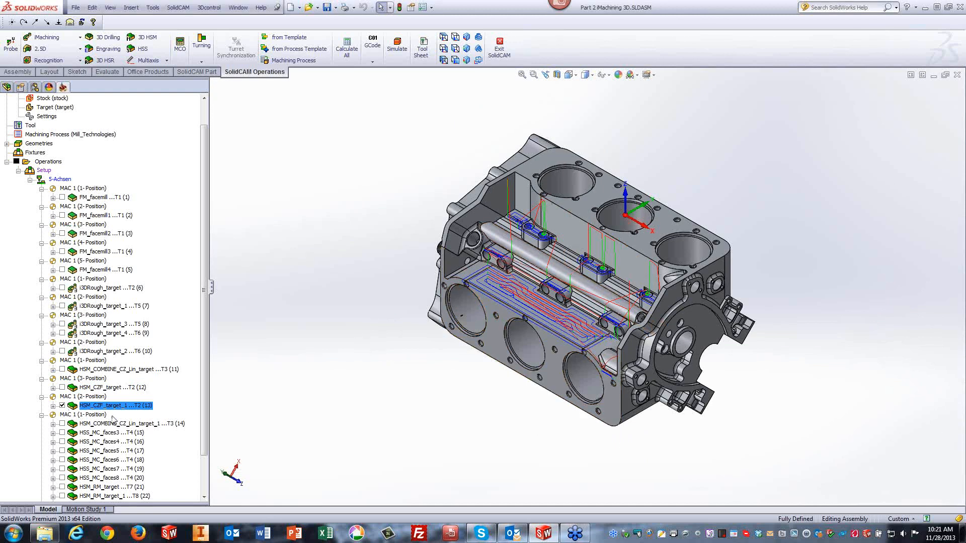
click(62, 406)
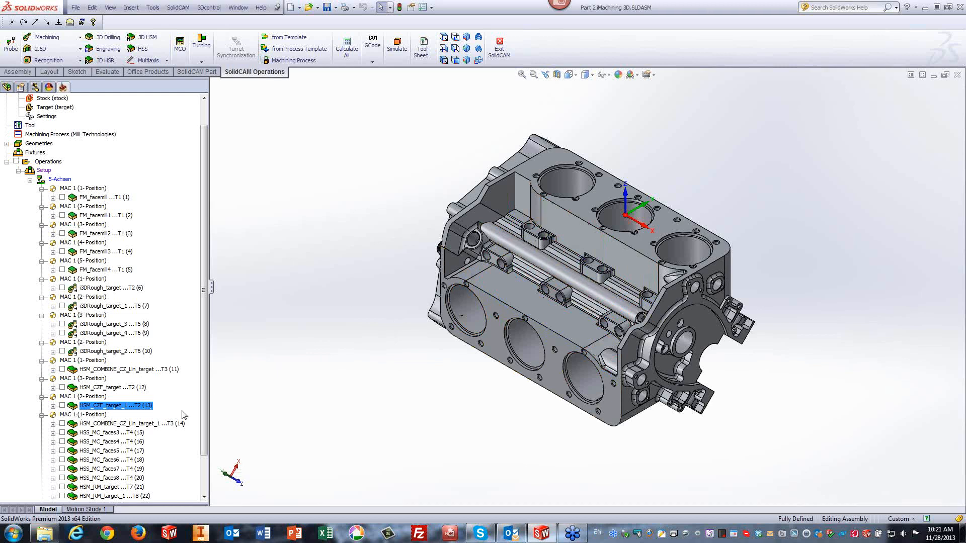
In MAC 1 (1- Position), open HSM_COMBINE_CZ_Lin_target_1, inspect the chains of its user-defined constraint boundary from above, and leave the chain selection.
click(88, 416)
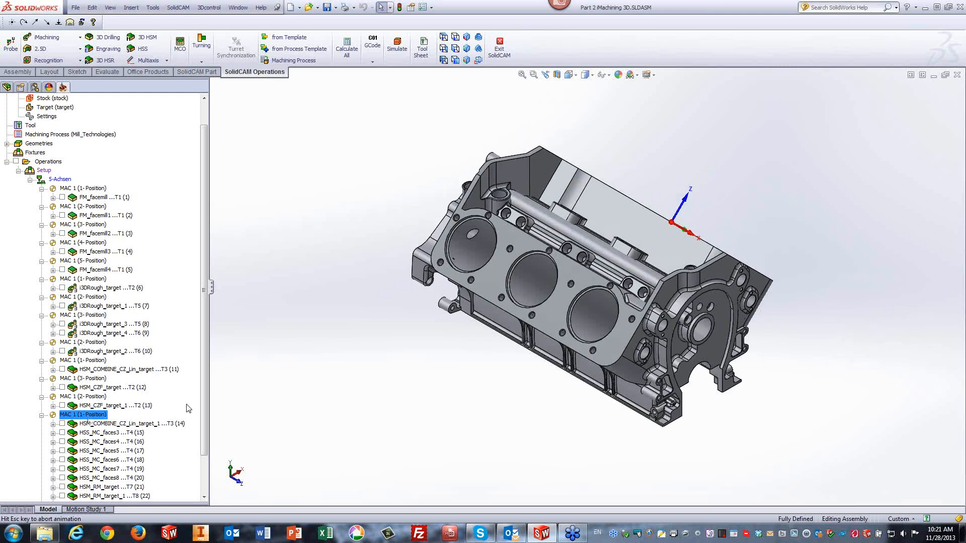
click(109, 425)
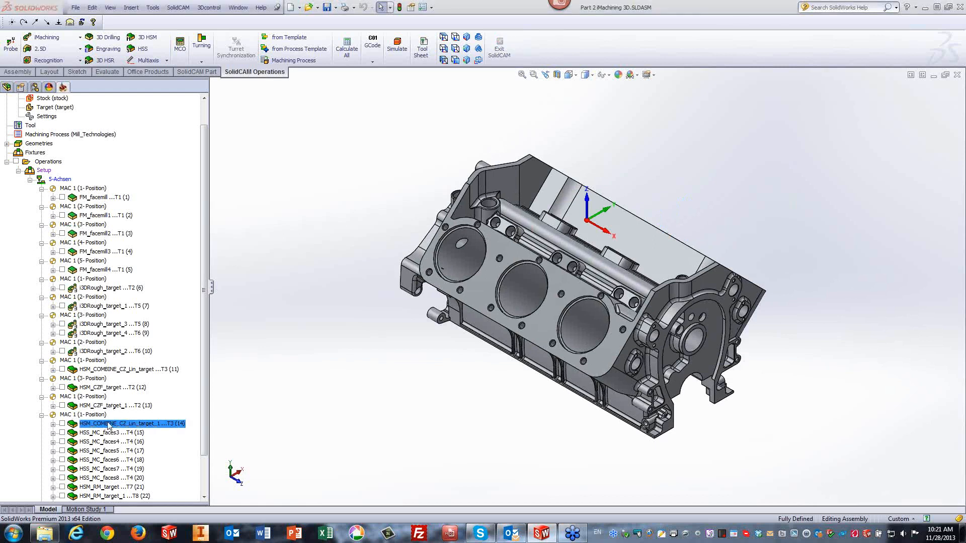
double_click(109, 426)
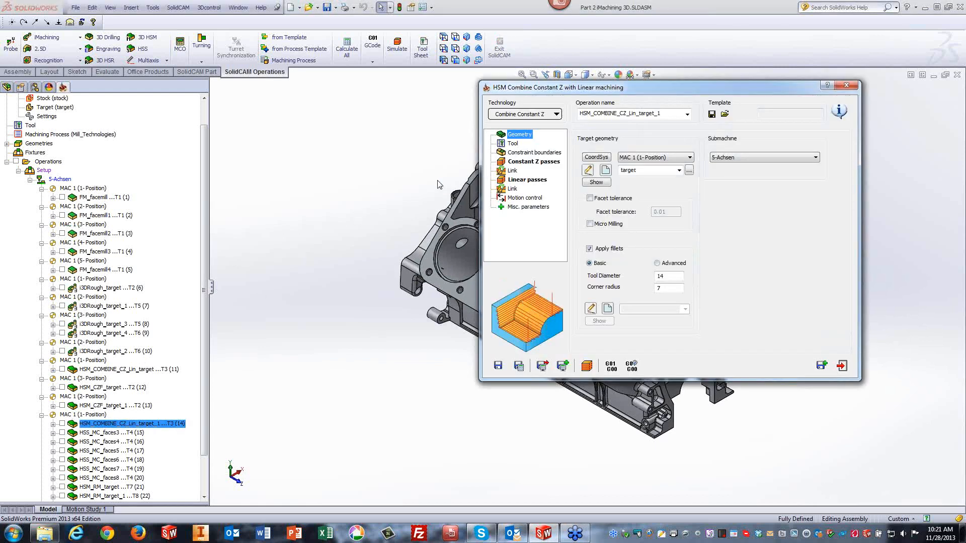
click(516, 153)
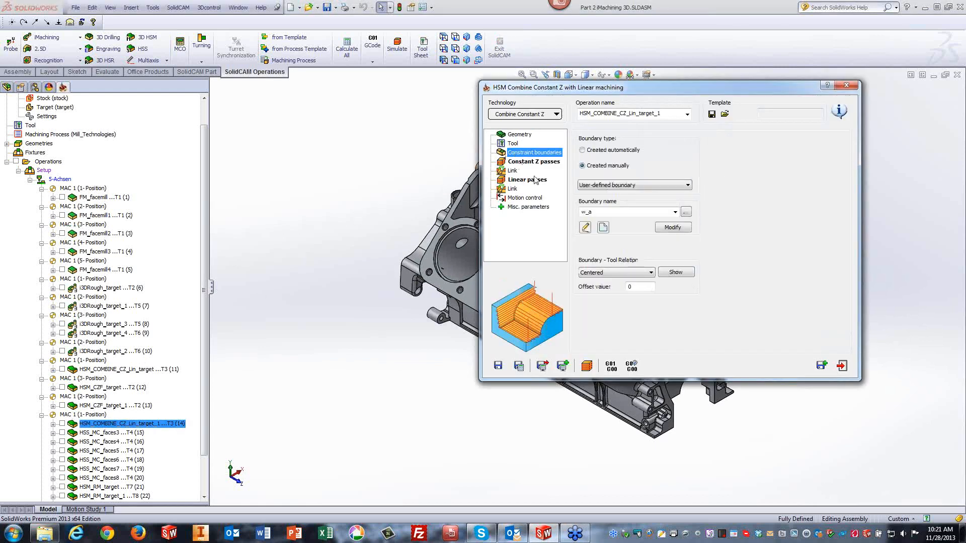
click(670, 228)
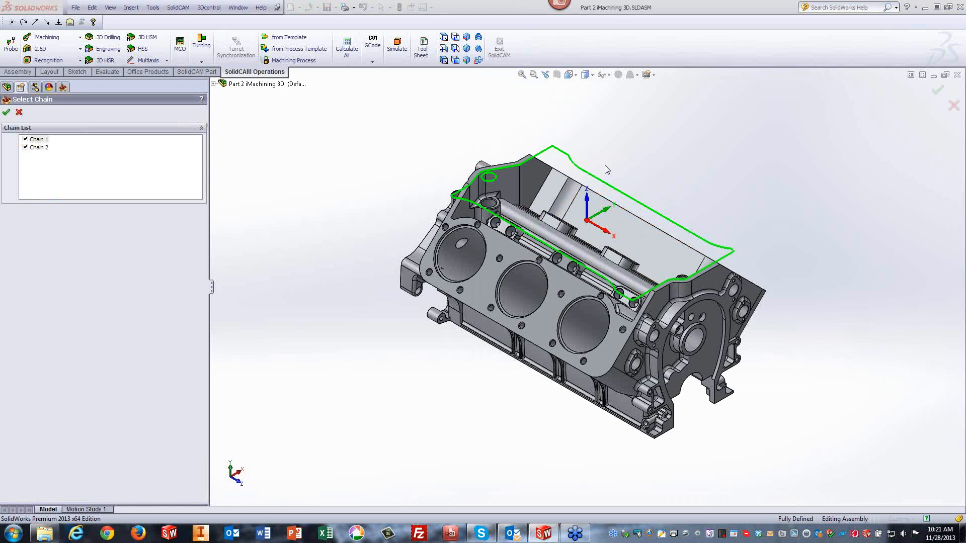
click(444, 38)
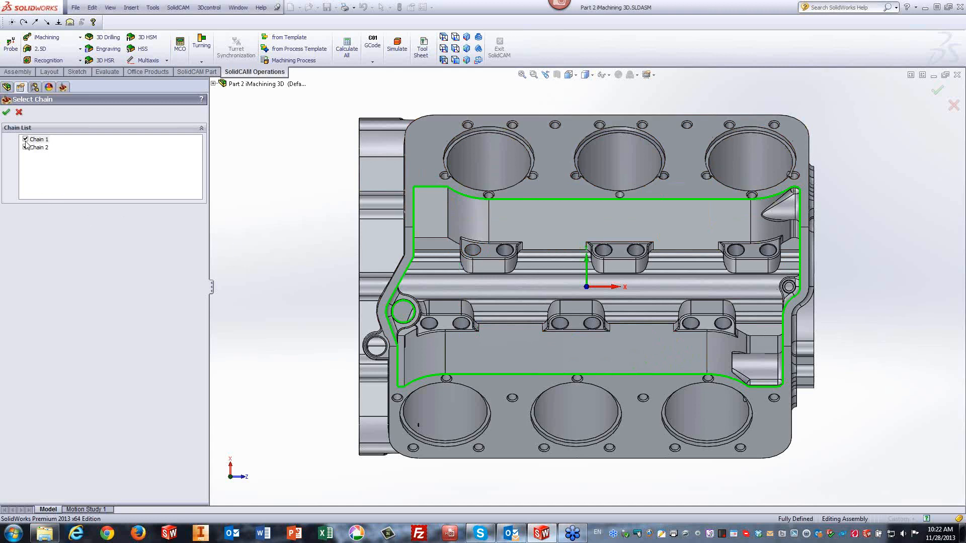
click(20, 114)
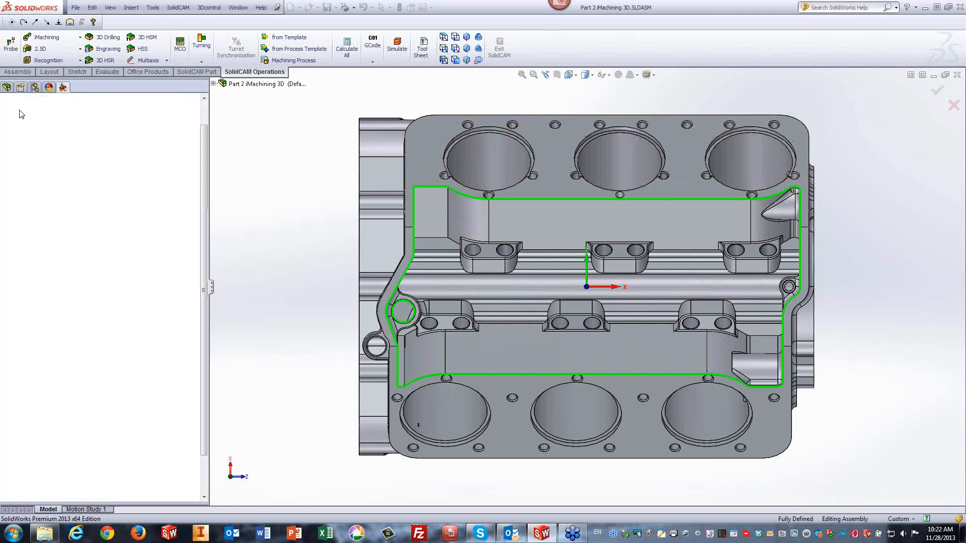
Review the Constant Z passes of HSM_COMBINE_CZ_Lin_target_1, checking the step down, limits, and pass editing by surfaces with its overthickness and stock definition.
click(533, 162)
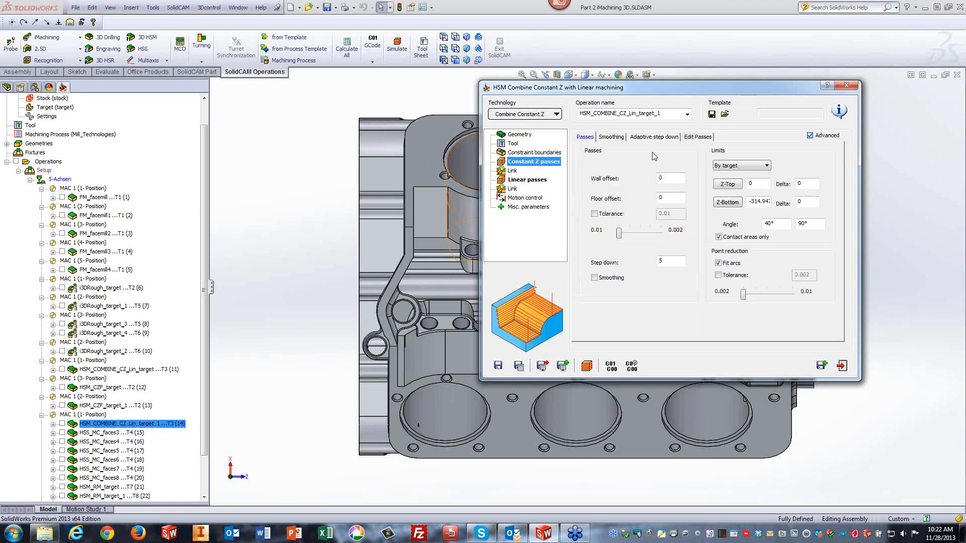
click(698, 137)
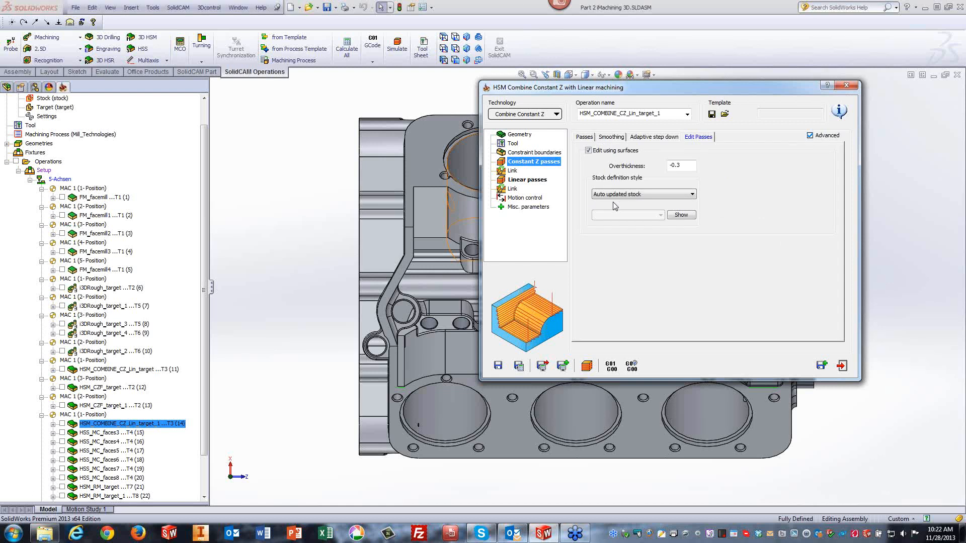
drag(679, 91, 812, 270)
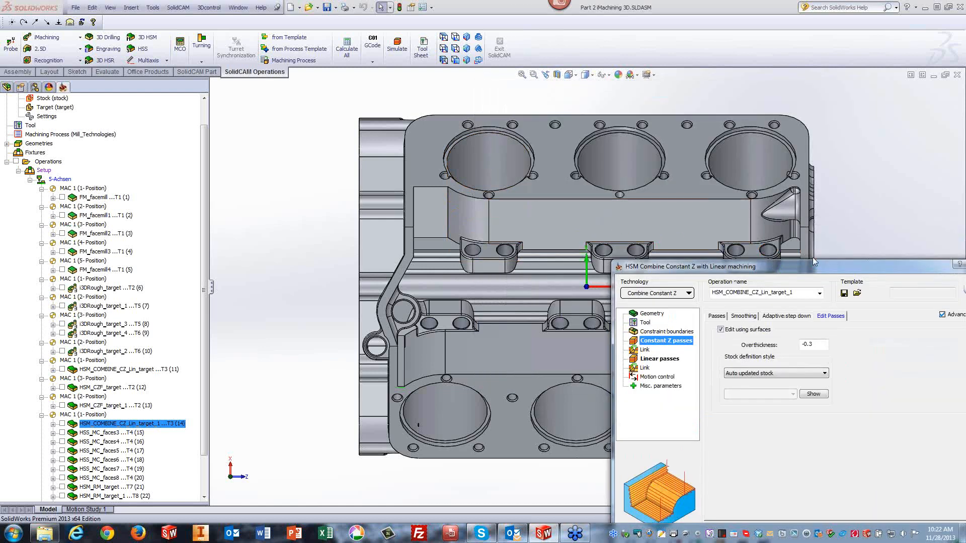
drag(815, 261, 591, 109)
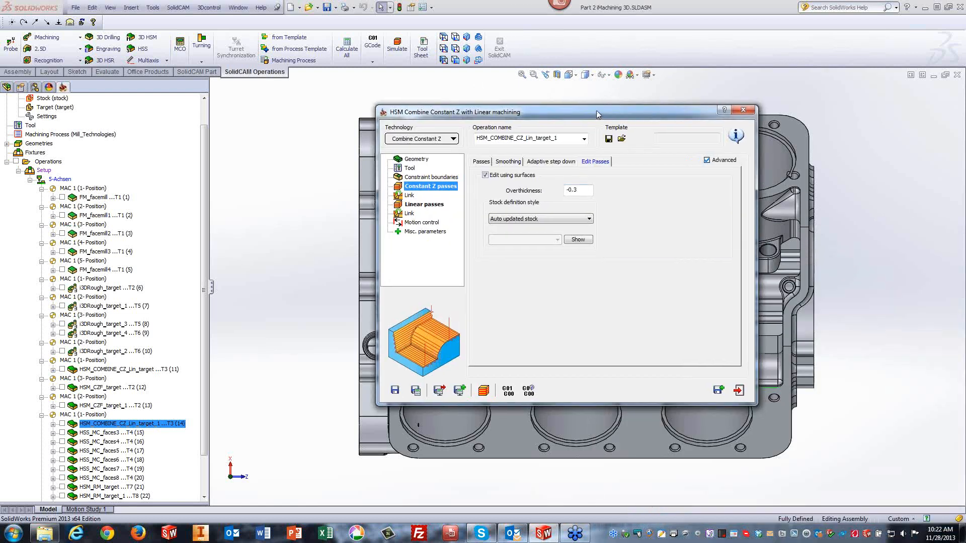
drag(596, 110, 427, 110)
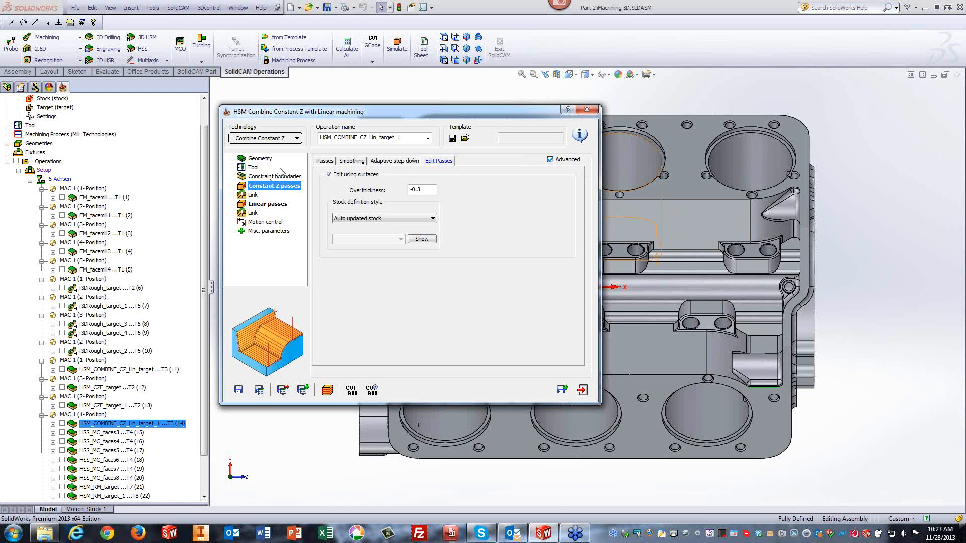
click(325, 161)
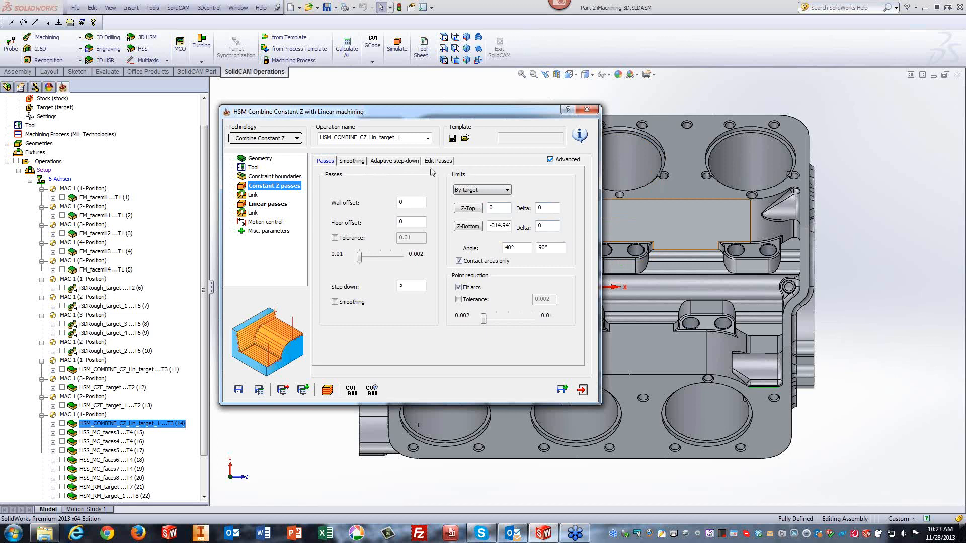
click(444, 163)
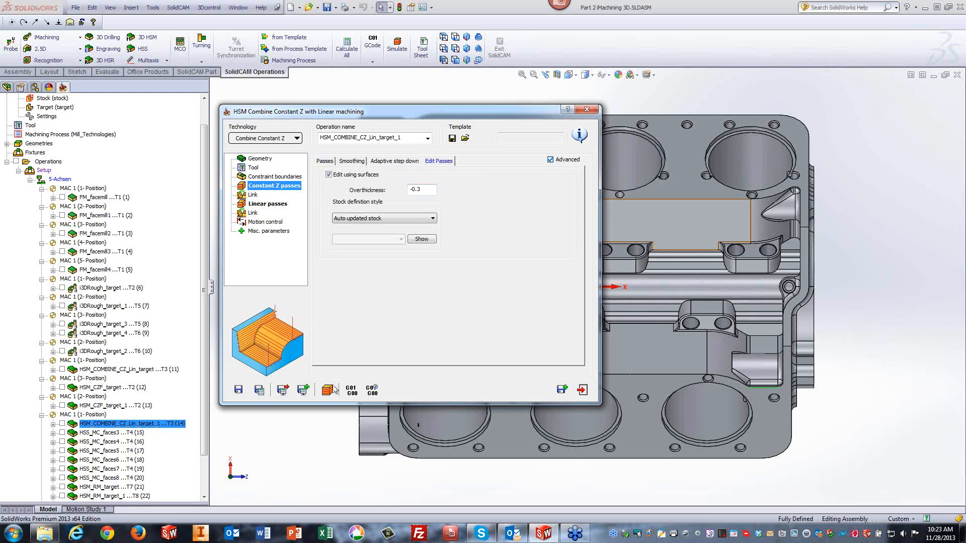
Simulate the HSM_COMBINE_CZ_Lin_target_1 toolpath in Host CAD, pausing and resuming playback, and exit the simulation and the operation.
click(329, 391)
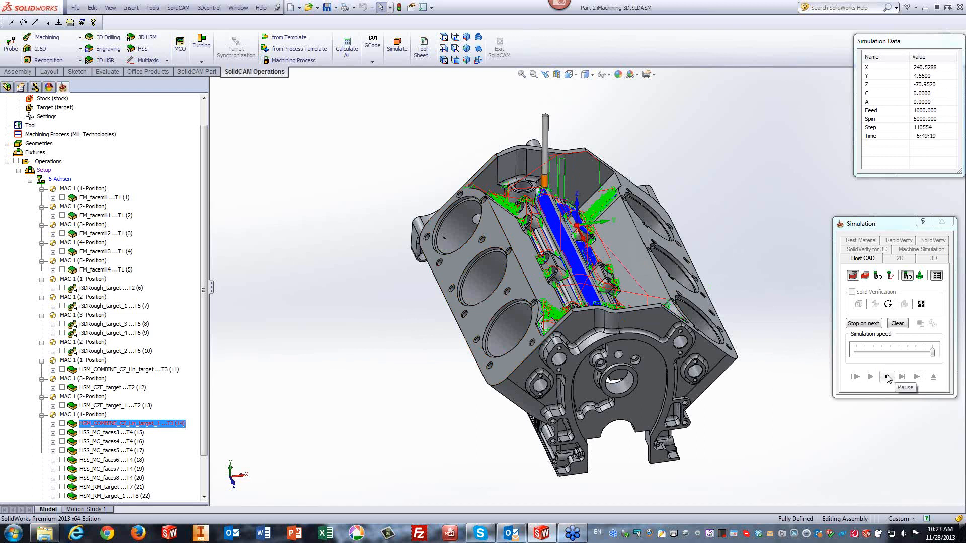
click(888, 377)
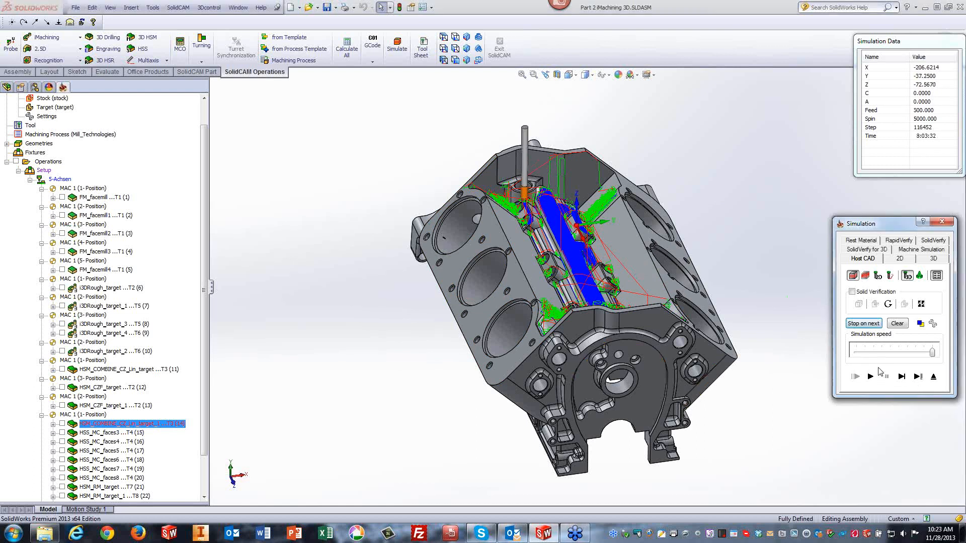
click(871, 377)
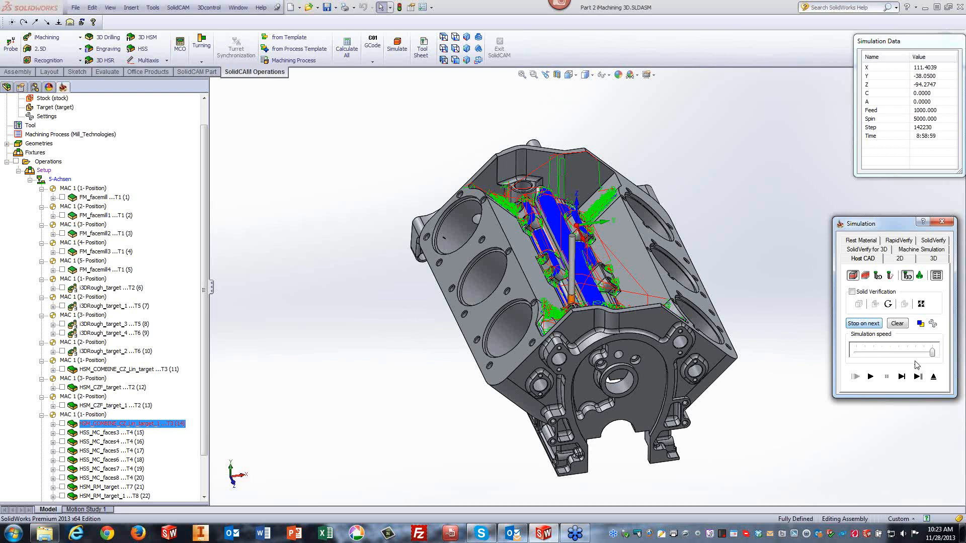
click(934, 377)
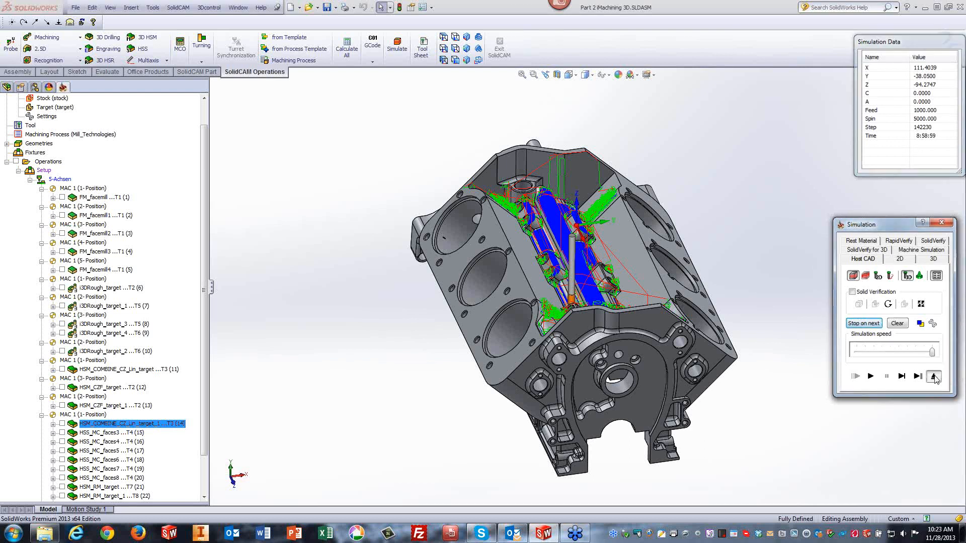
click(583, 110)
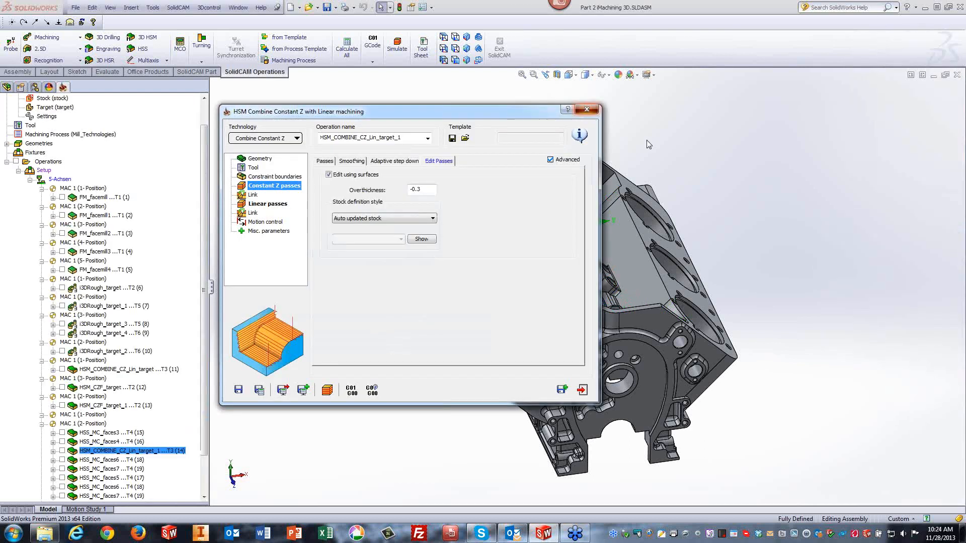